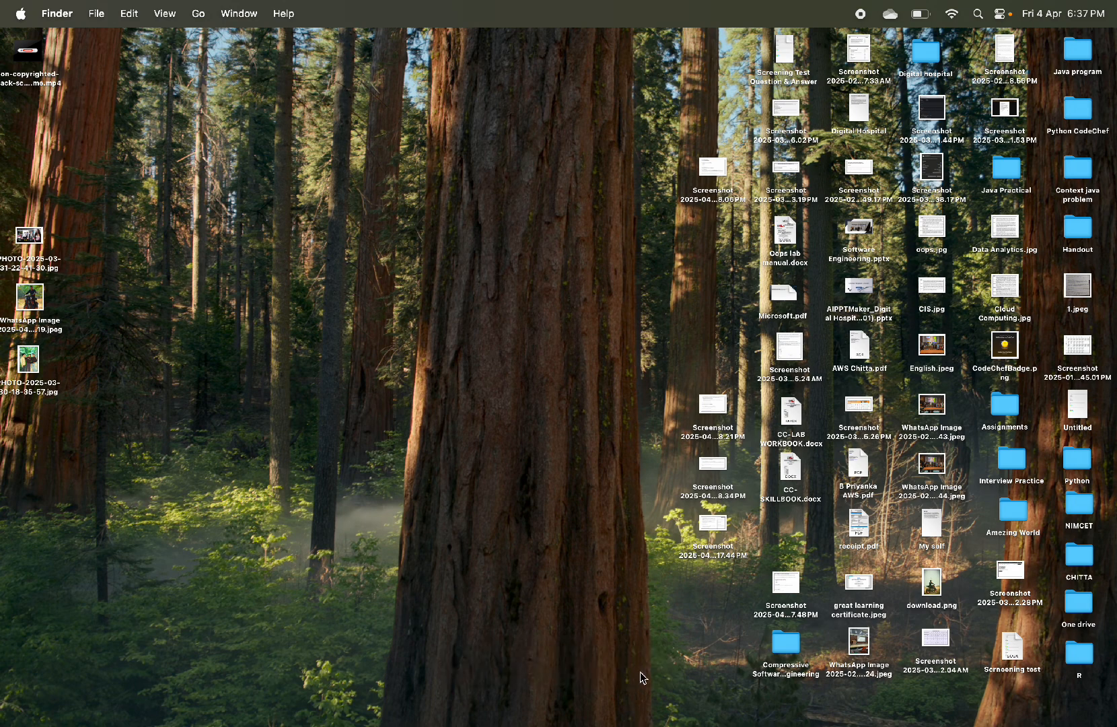
# Switch to Chrome and log in to AWS Academy as a student with the saved username and password
pyautogui.moveTo(723, 723)
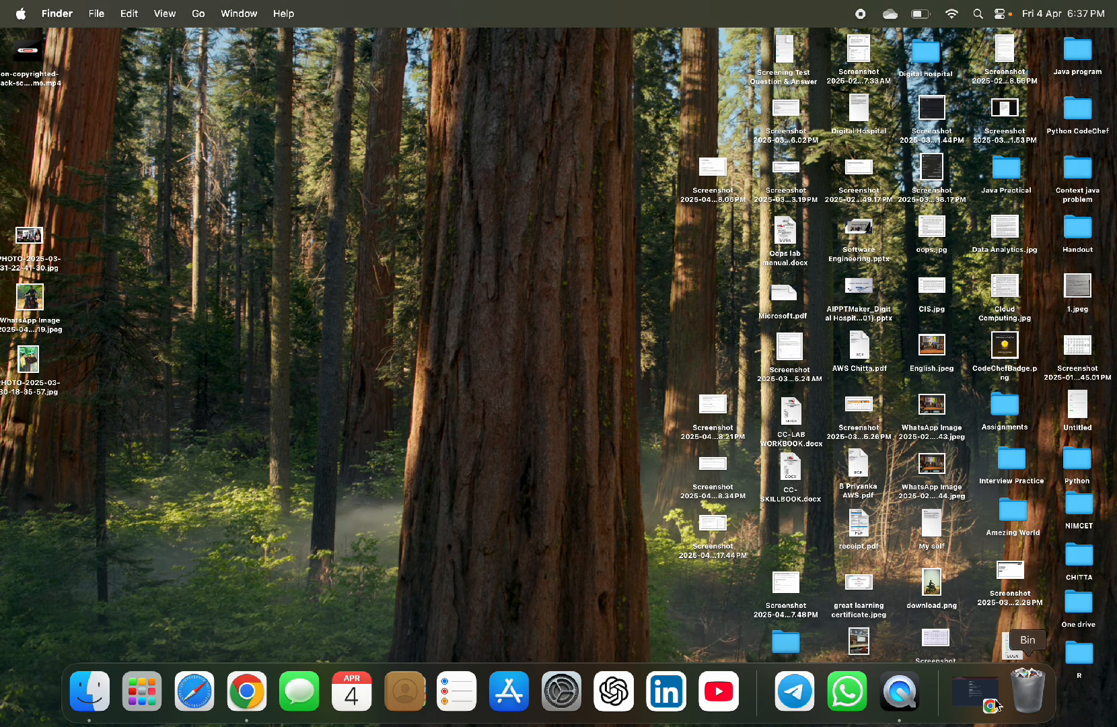
pyautogui.click(966, 695)
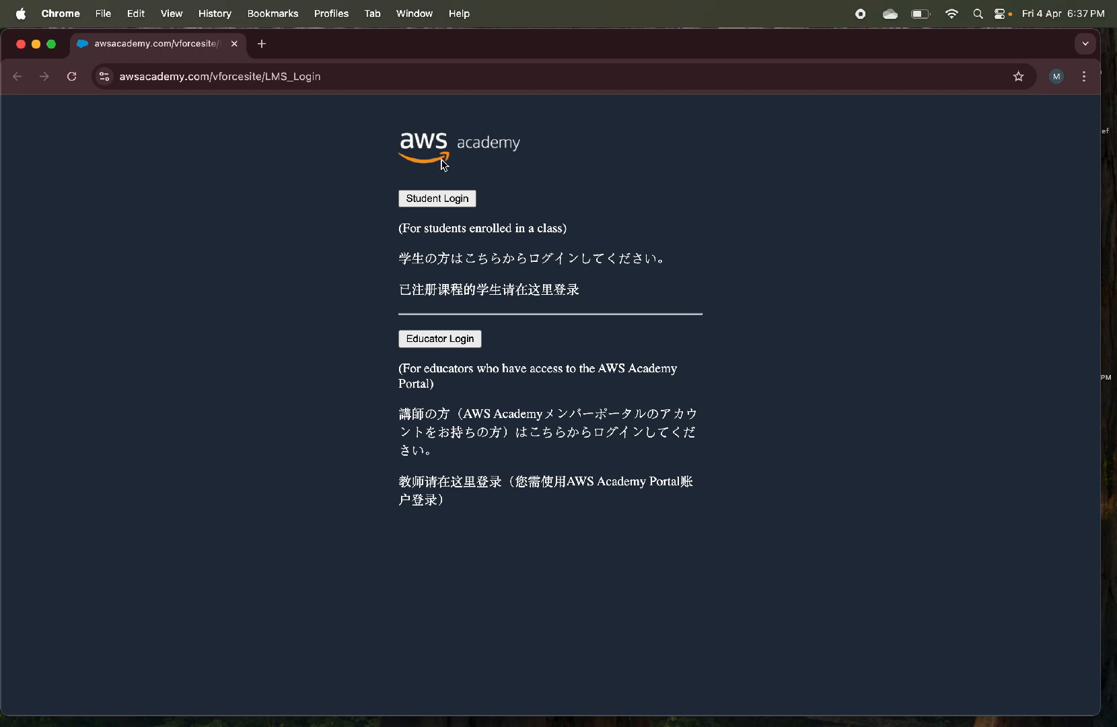
pyautogui.click(462, 200)
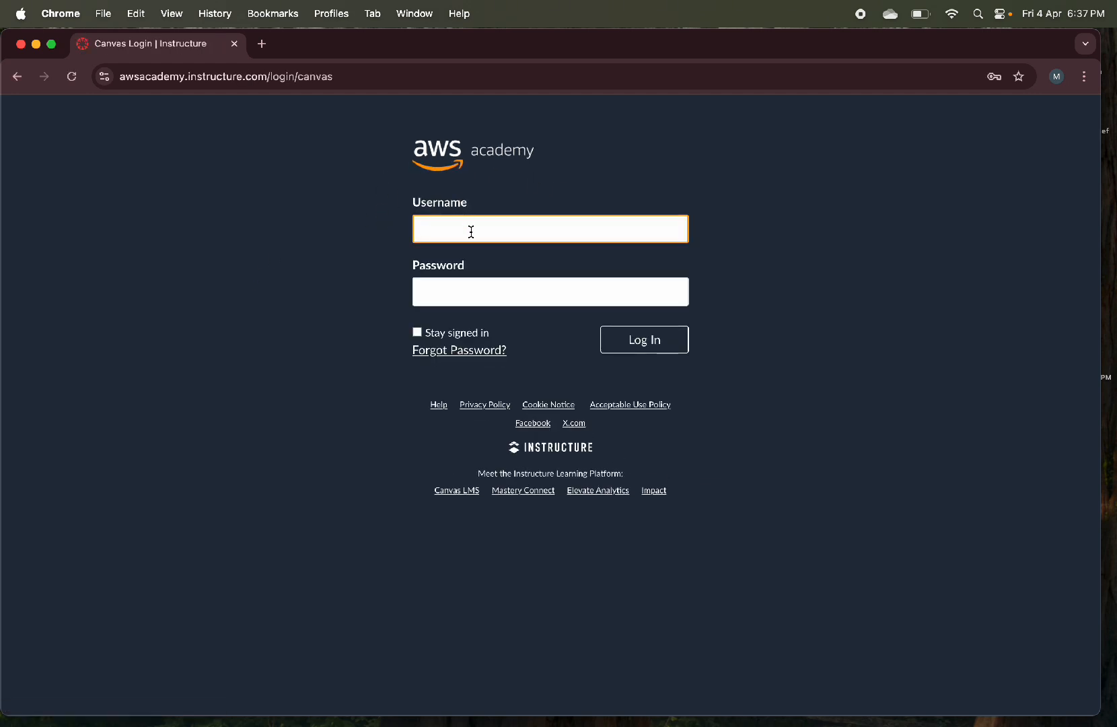
pyautogui.click(468, 230)
pyautogui.click(538, 272)
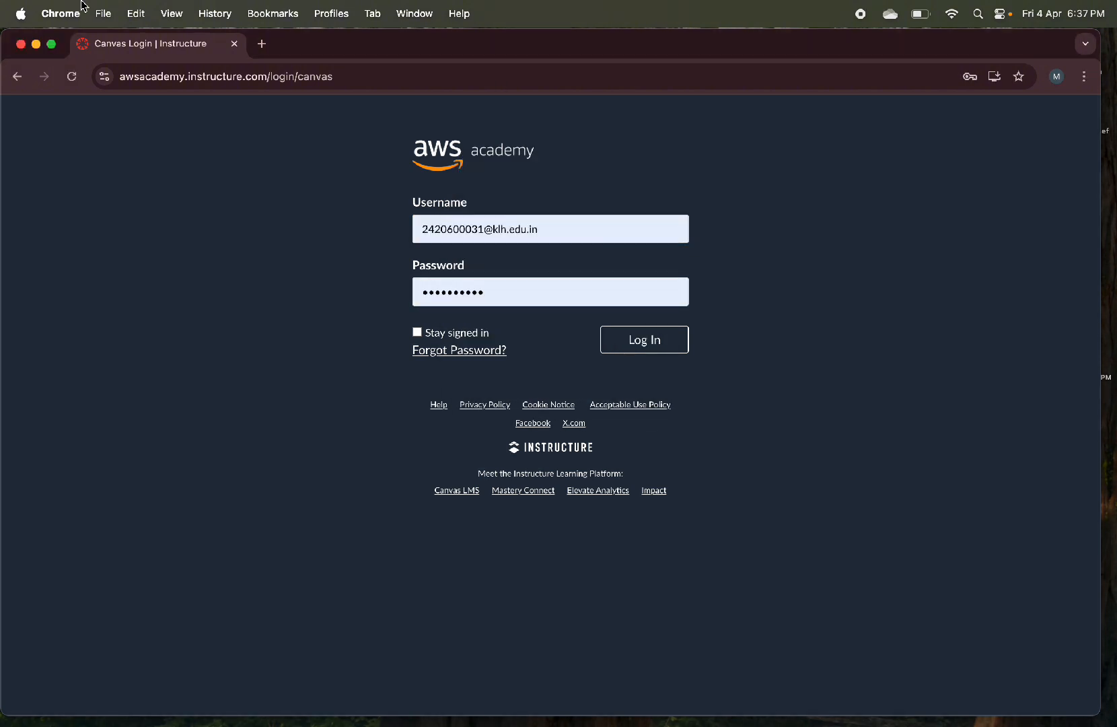
pyautogui.click(650, 349)
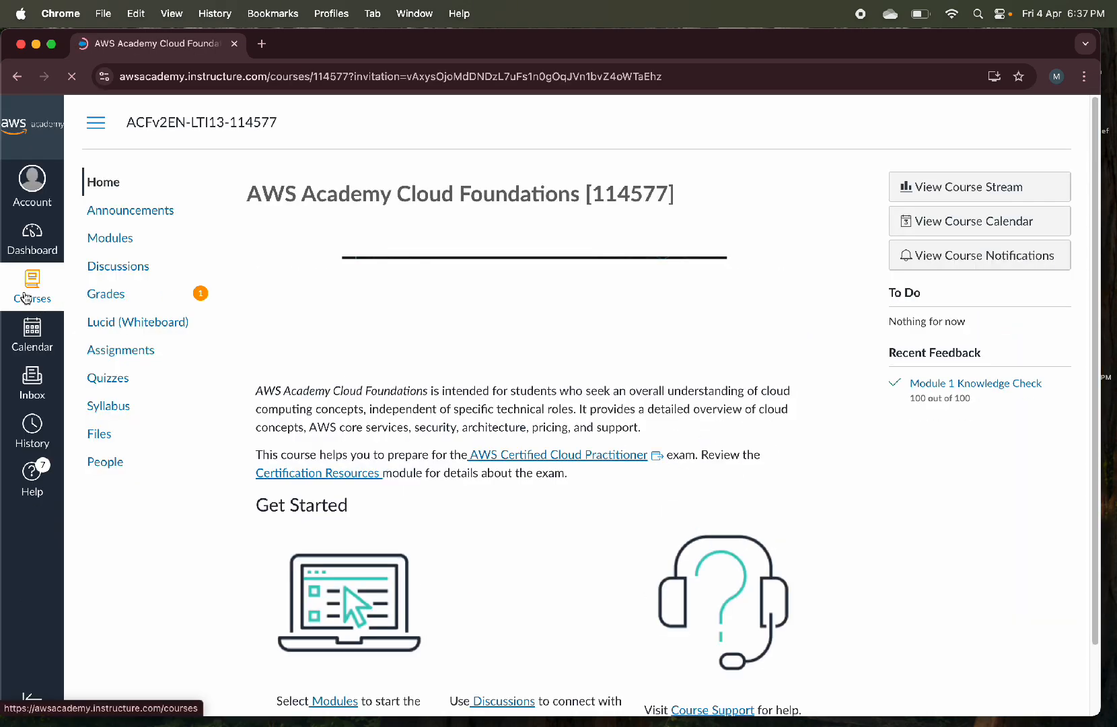
# Open the Modules page of the AWS Academy Cloud Foundations course
pyautogui.click(32, 289)
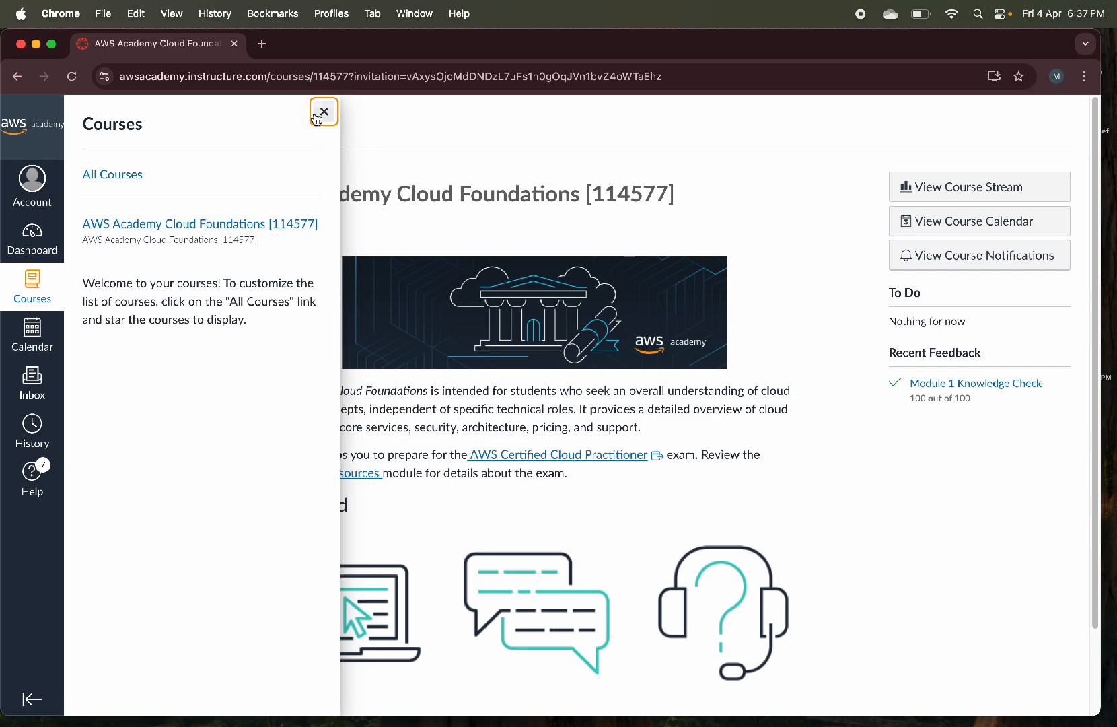
pyautogui.click(323, 111)
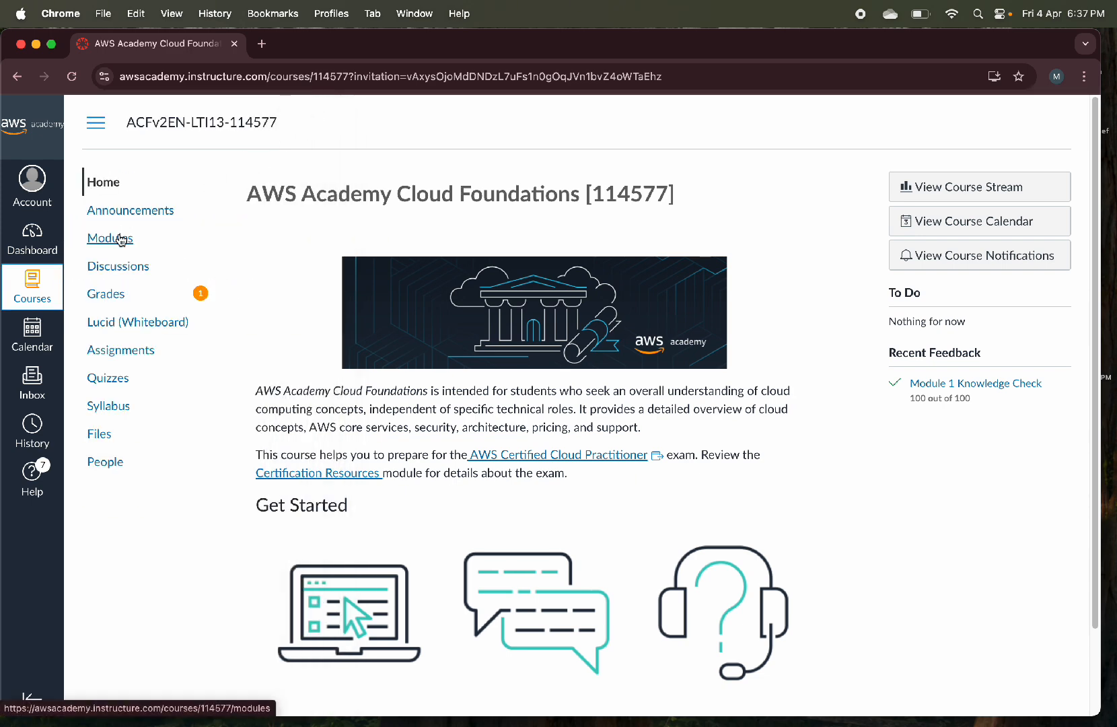
pyautogui.click(122, 239)
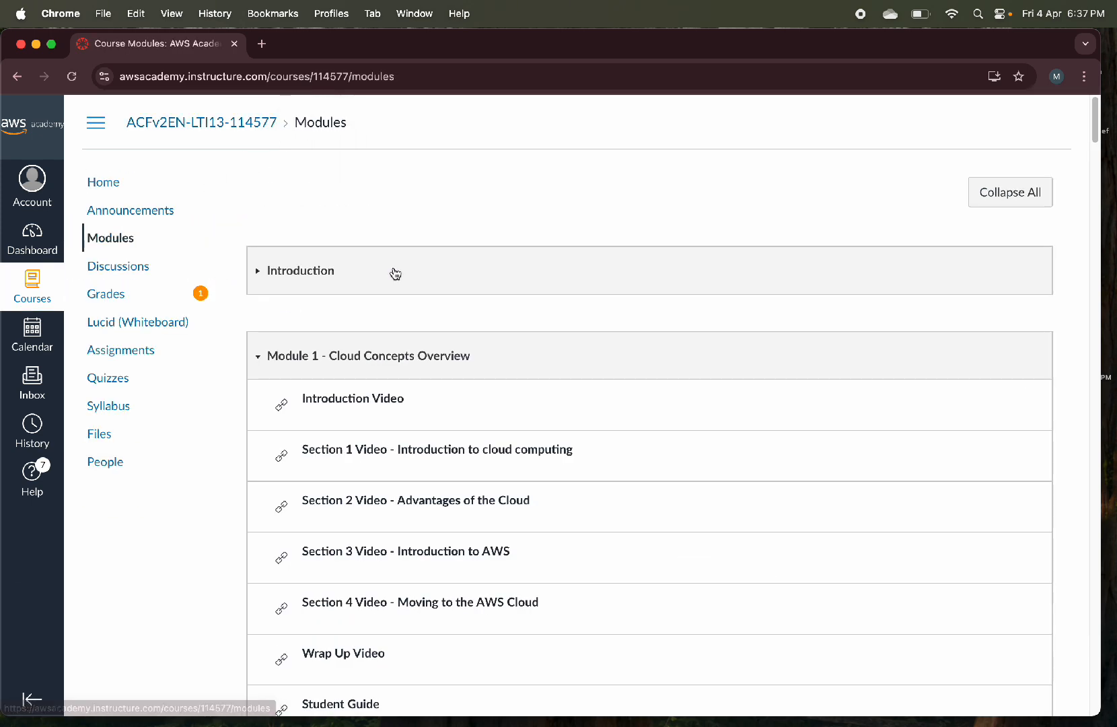
# Open Lab - 1 Introduction to AWS IAM from Module 4 - AWS Cloud Security and load it in a new window
pyautogui.scroll(-5, 390, 279)
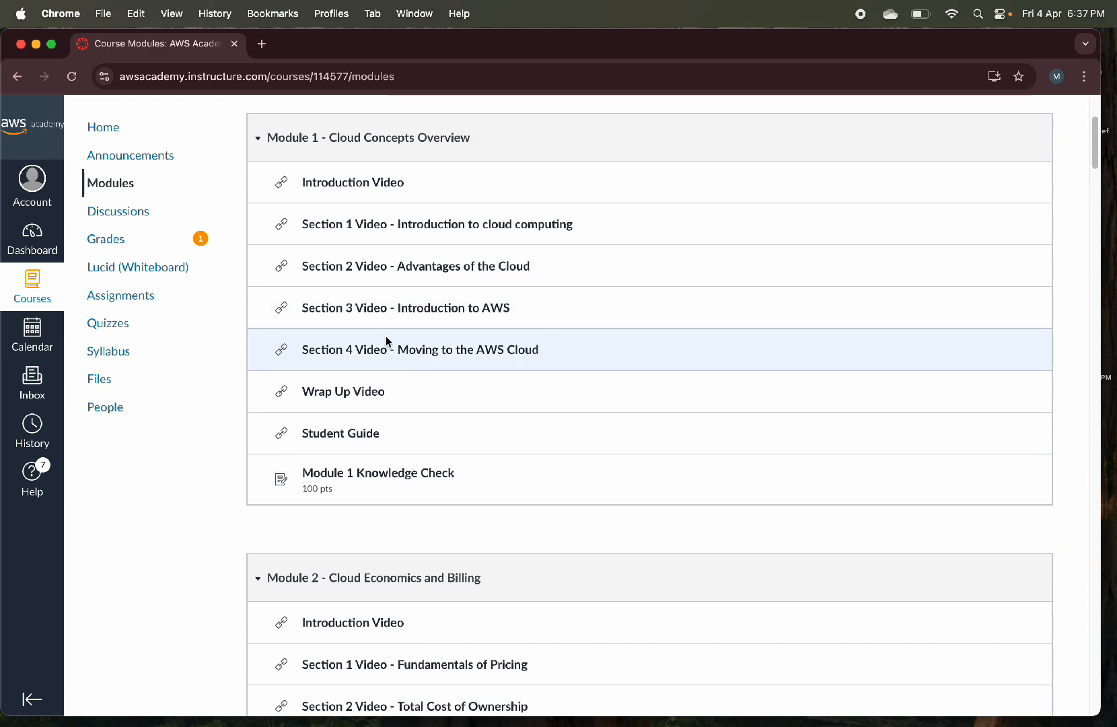
pyautogui.scroll(4, 386, 335)
pyautogui.scroll(-10, 387, 334)
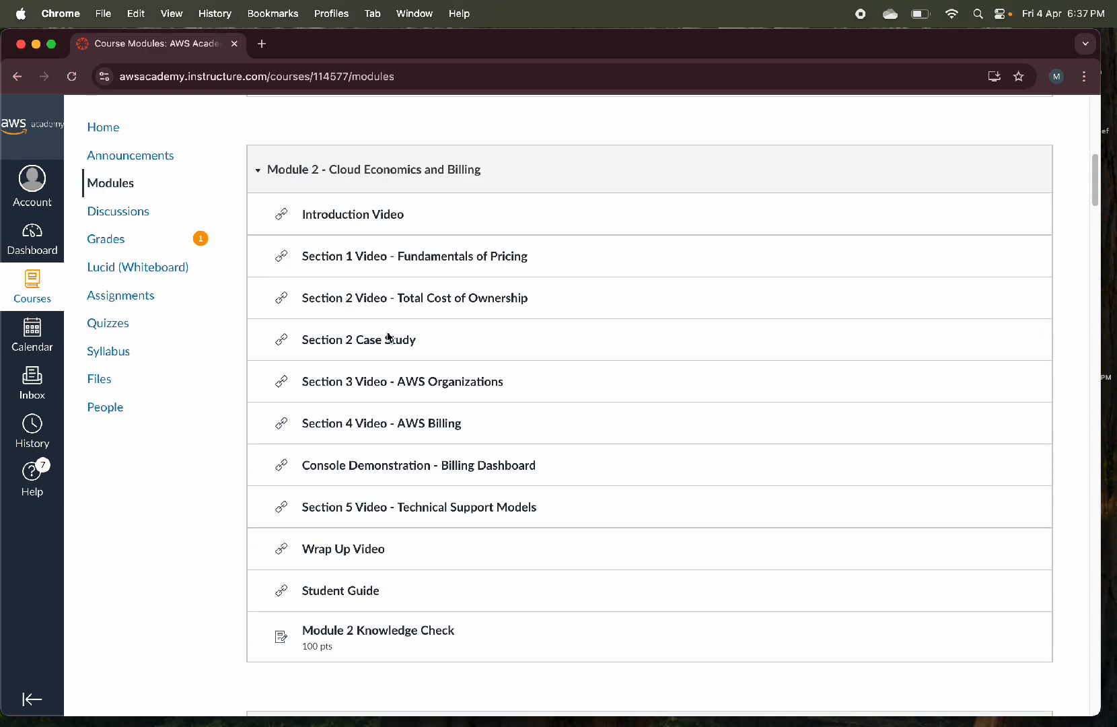
pyautogui.scroll(-7, 389, 338)
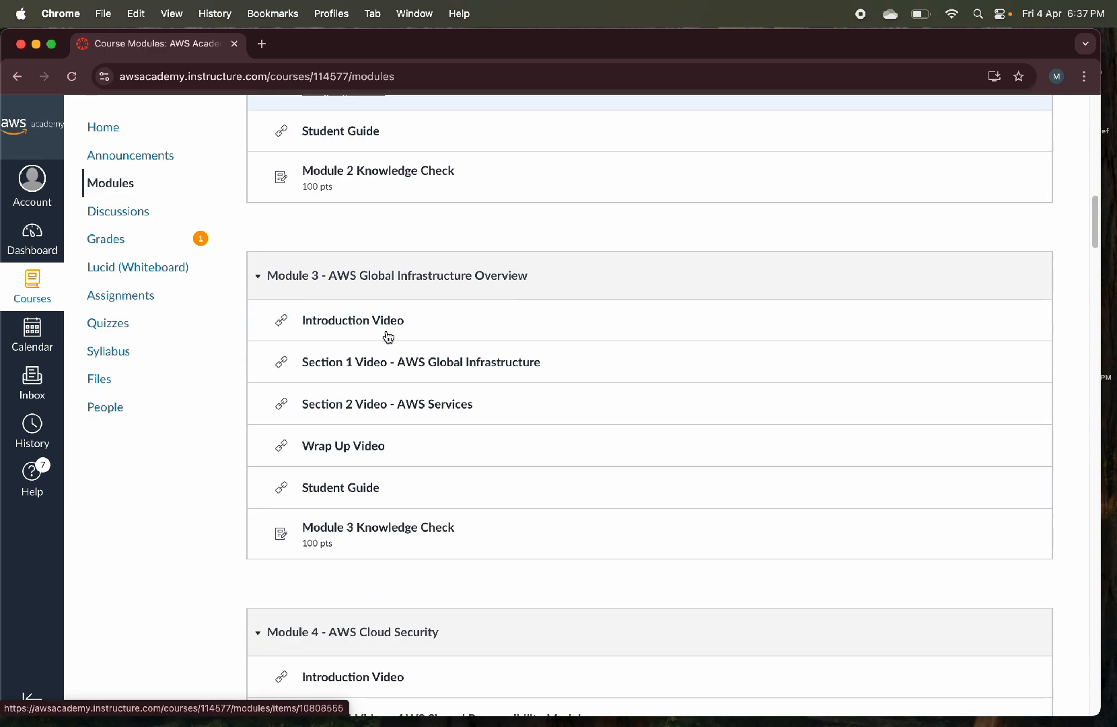
pyautogui.scroll(-2, 388, 336)
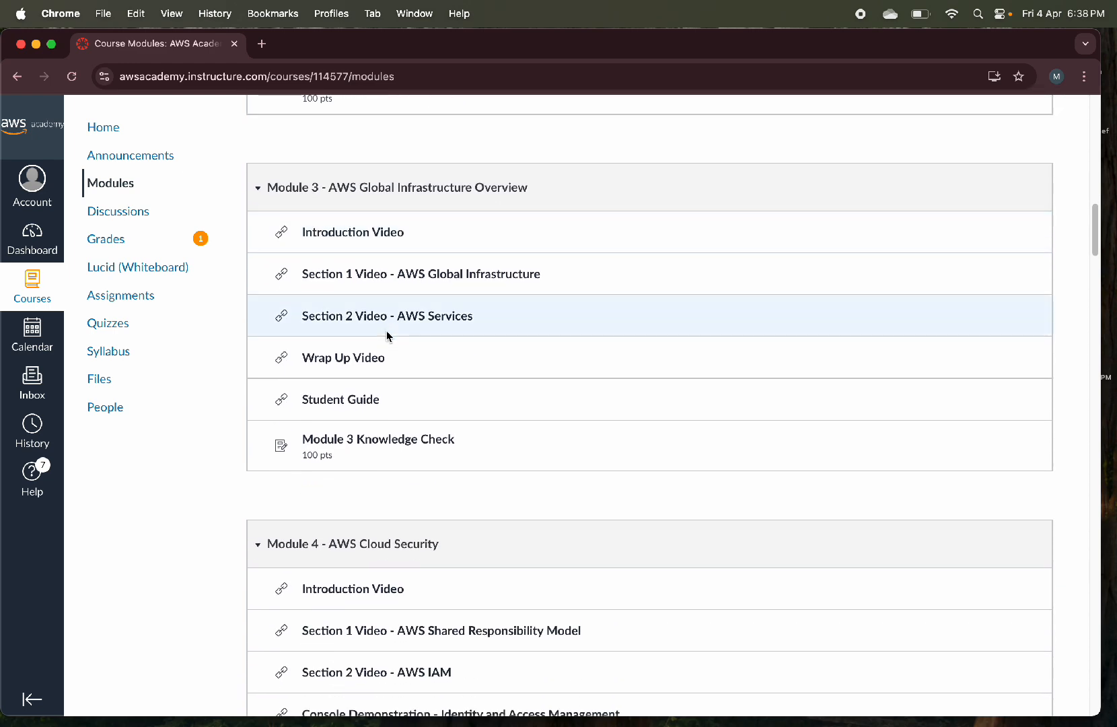
pyautogui.scroll(-3, 387, 331)
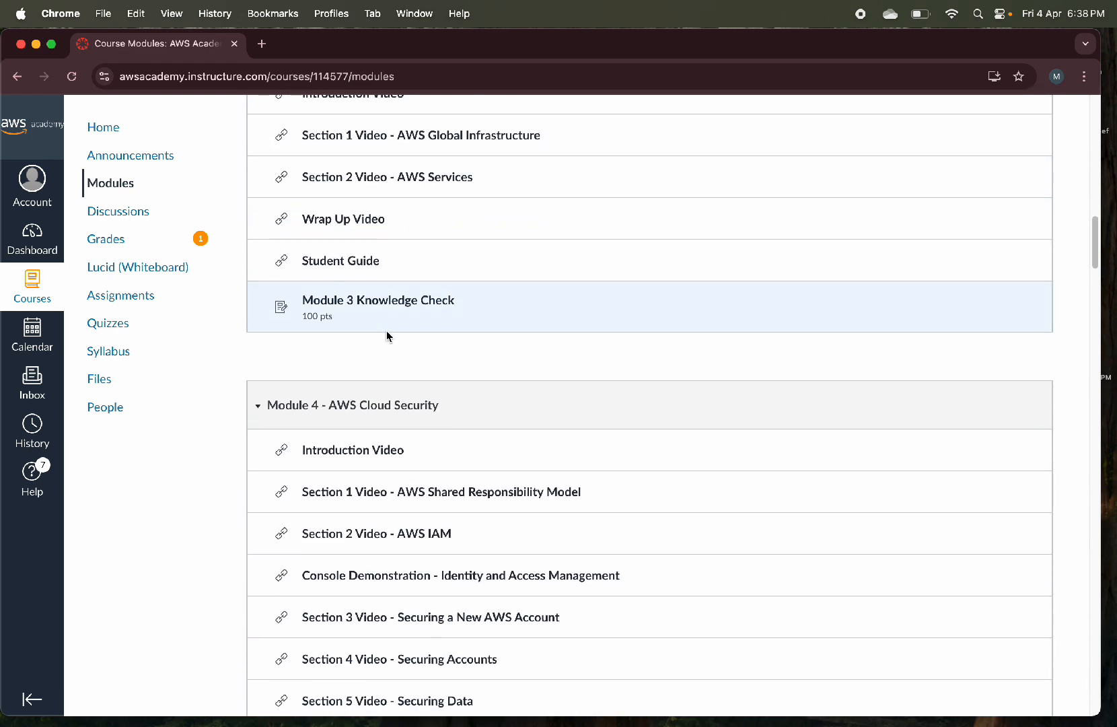
pyautogui.scroll(-5, 387, 331)
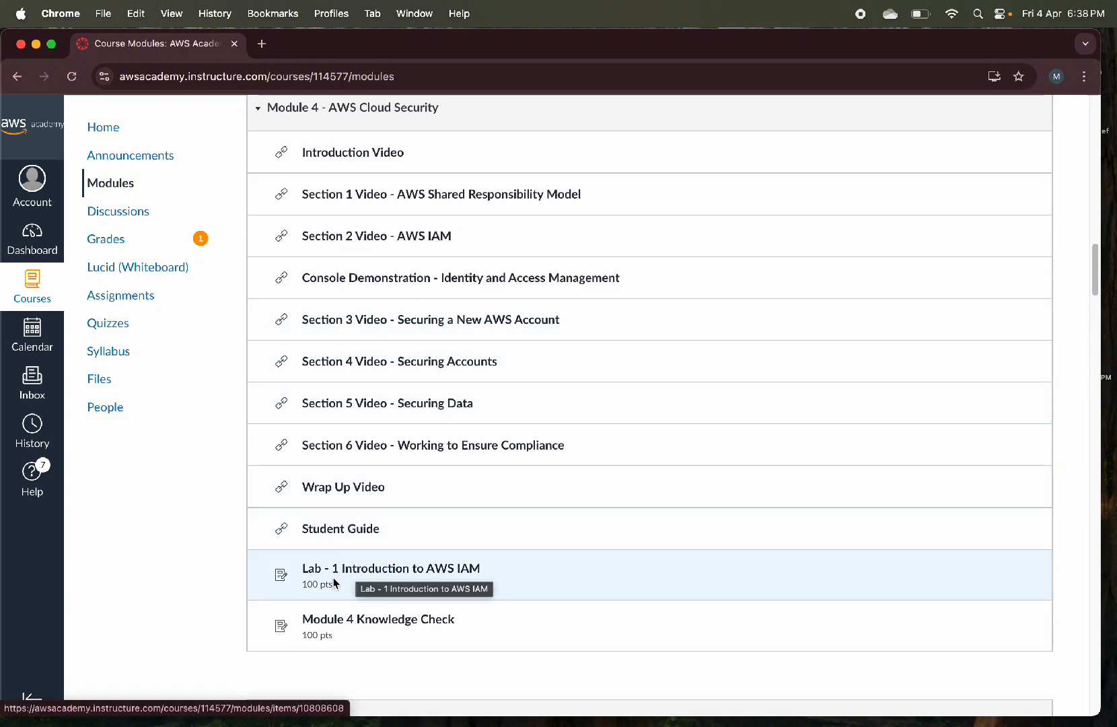
pyautogui.click(420, 575)
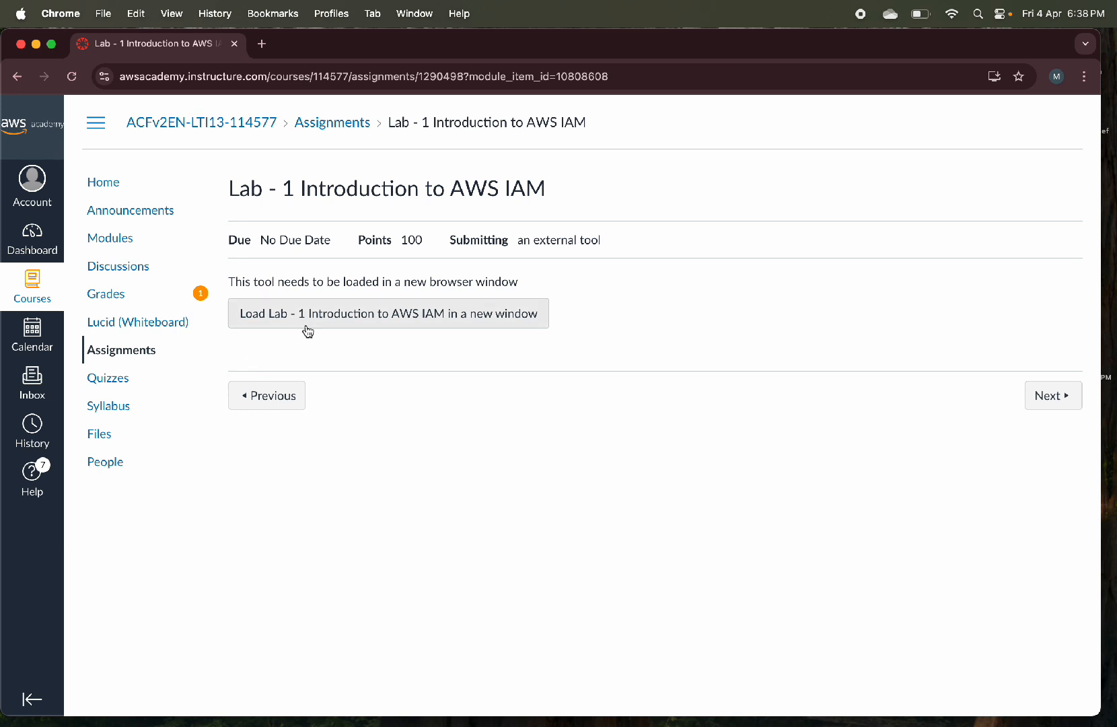
pyautogui.click(414, 326)
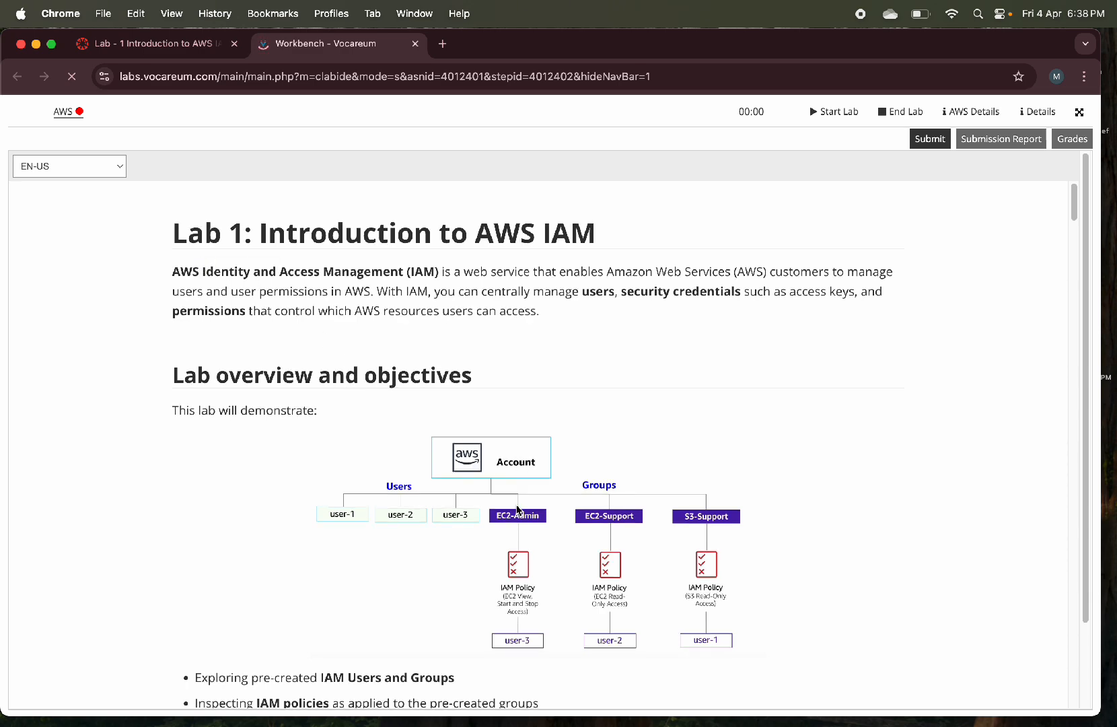
# Read the lab overview, the users and groups diagram, and the instructions for accessing the AWS Management Console
pyautogui.scroll(-6, 517, 509)
pyautogui.scroll(-2, 518, 509)
pyautogui.scroll(8, 518, 510)
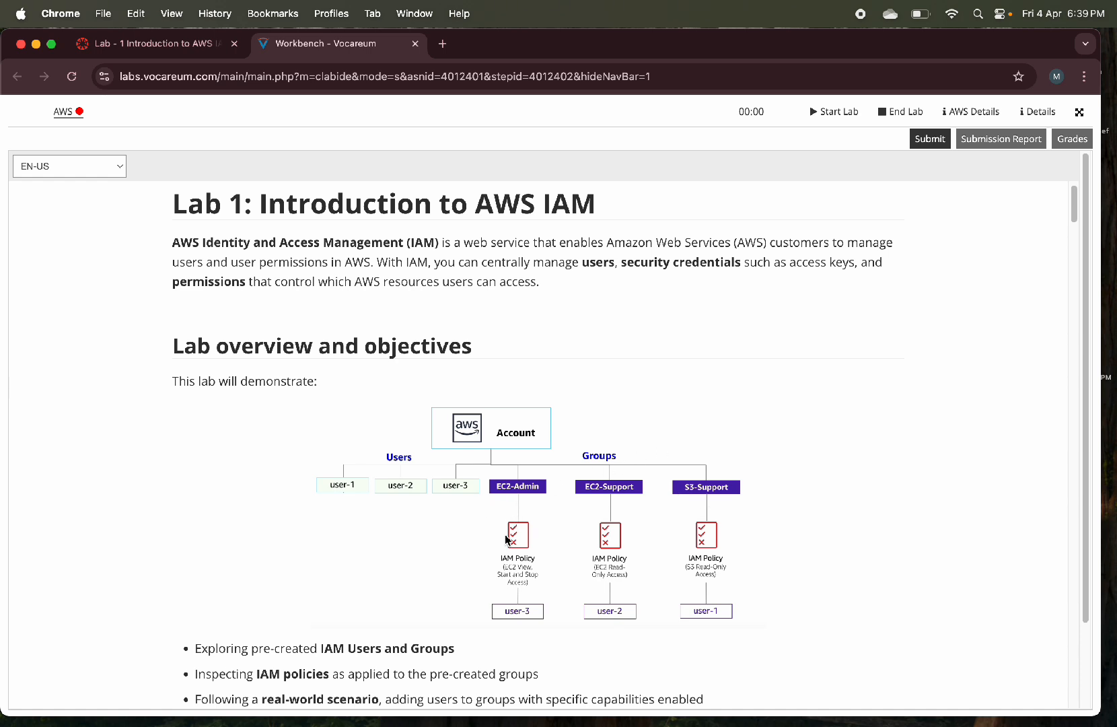
pyautogui.scroll(5, 546, 570)
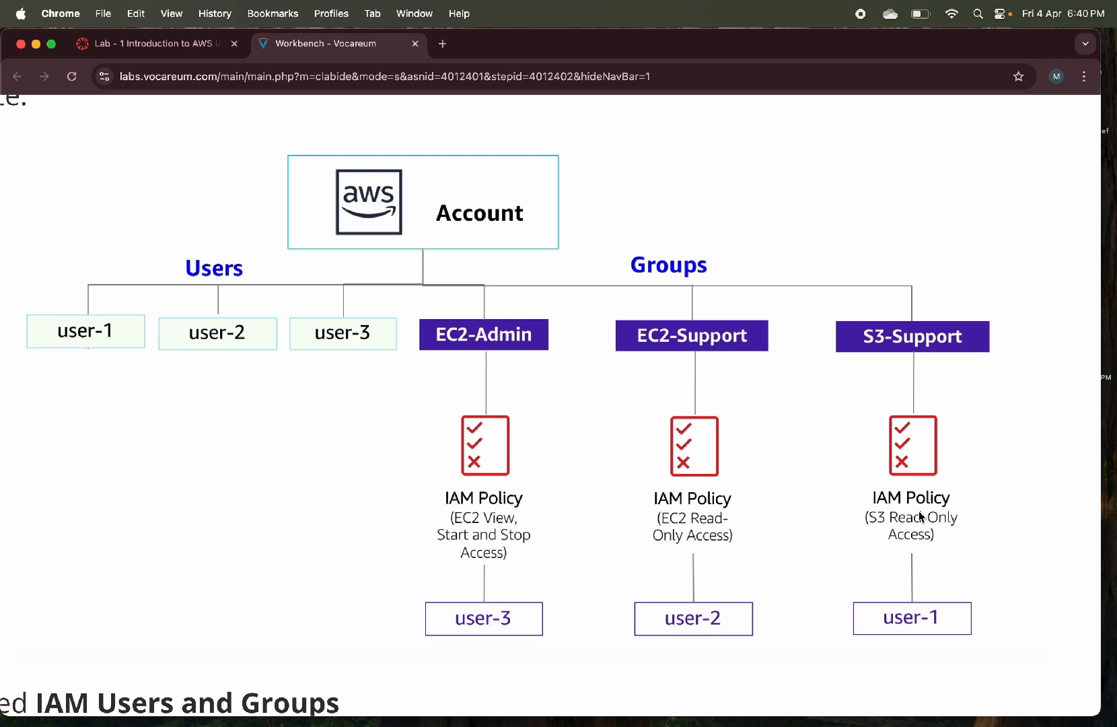
pyautogui.scroll(-5, 935, 557)
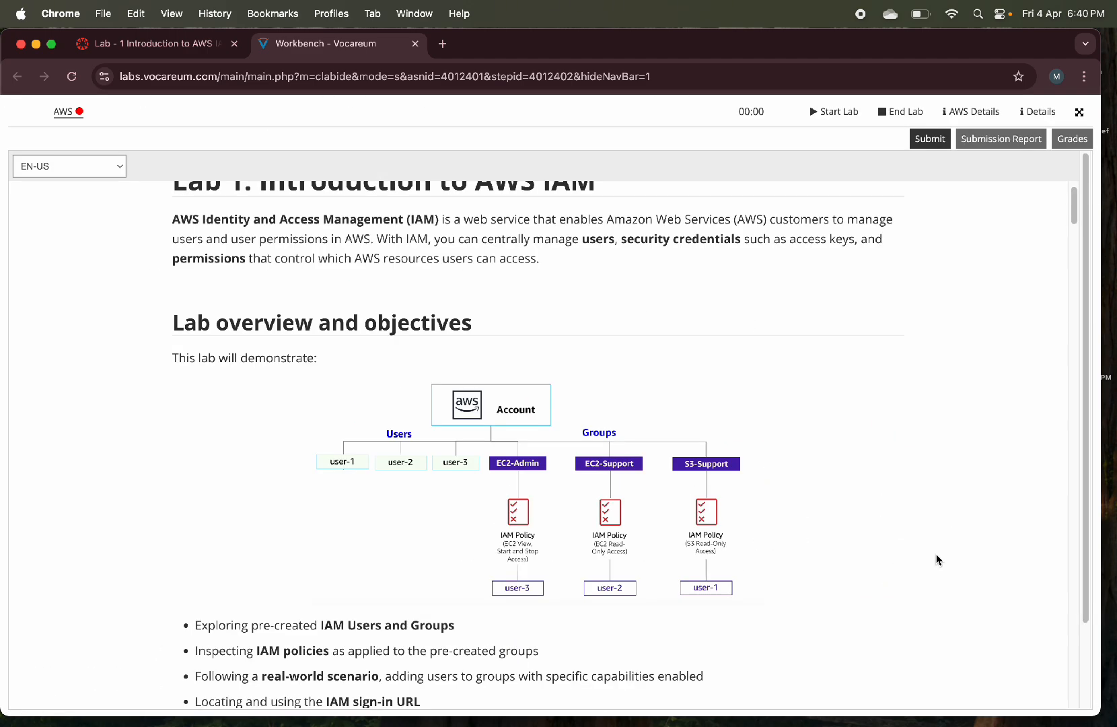
pyautogui.scroll(-3, 769, 563)
pyautogui.scroll(-8, 770, 556)
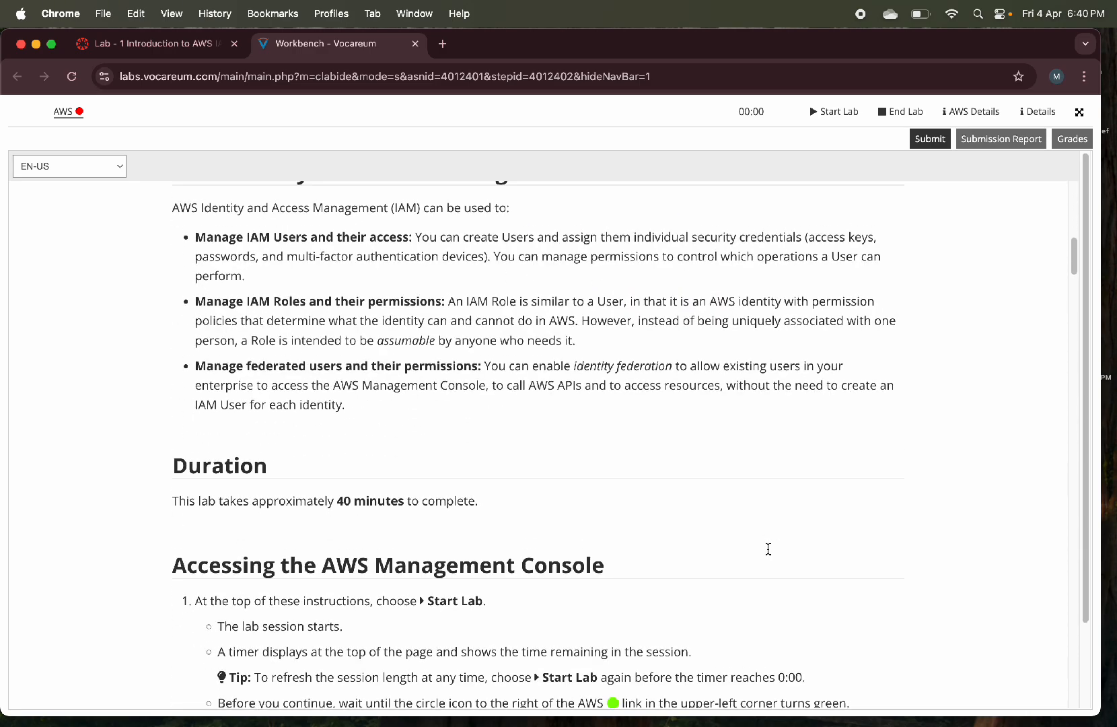
pyautogui.scroll(1, 768, 549)
pyautogui.scroll(-5, 770, 552)
pyautogui.scroll(-1, 770, 553)
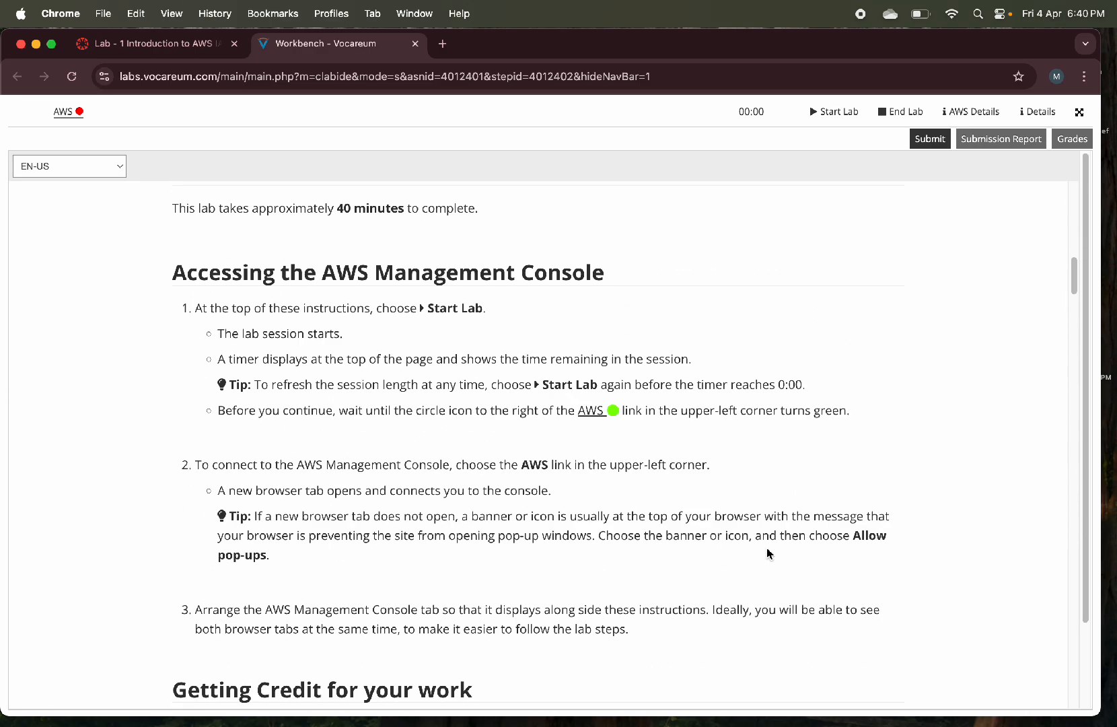
pyautogui.scroll(-3, 771, 553)
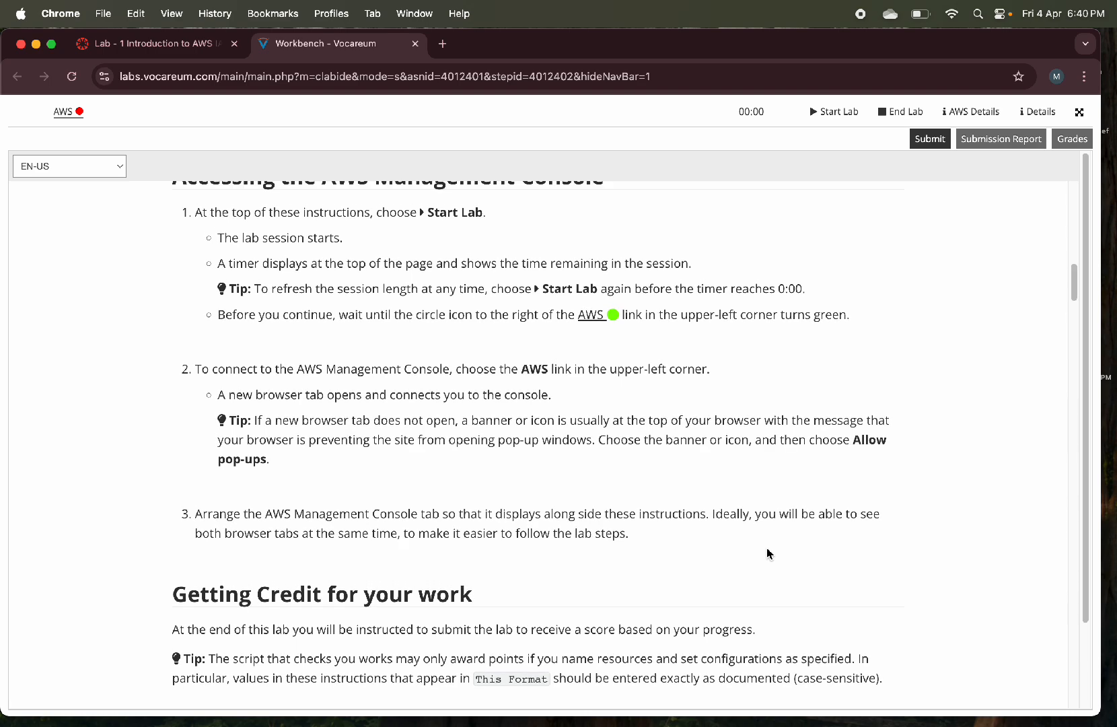
pyautogui.scroll(1, 766, 553)
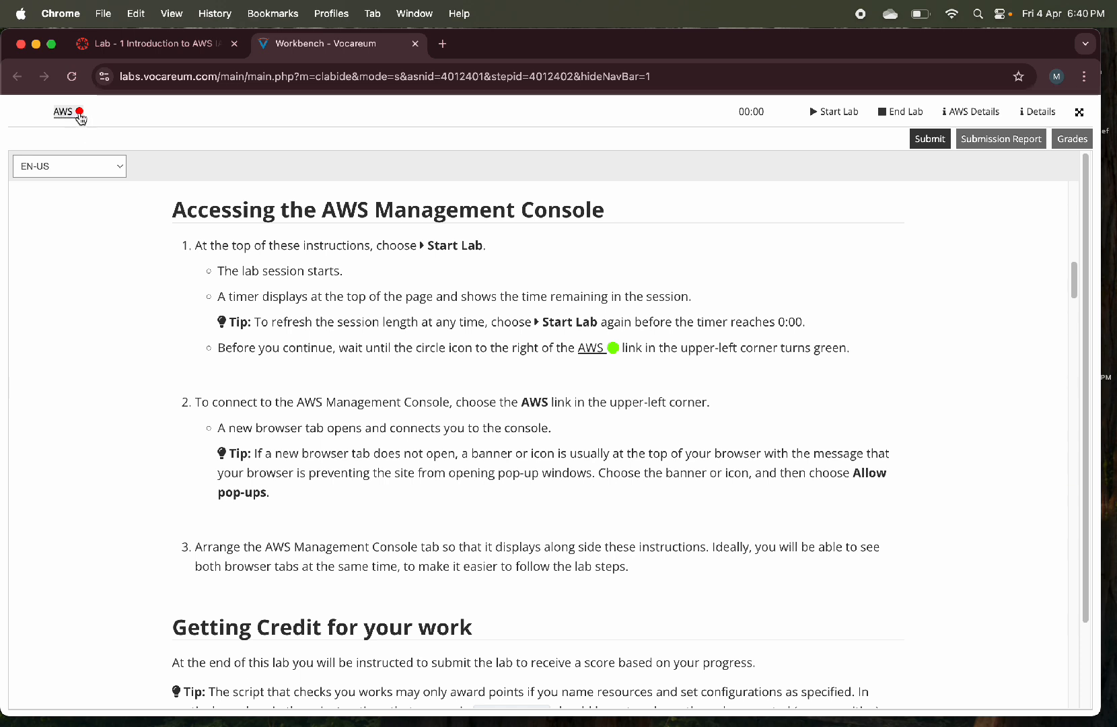
# Start the lab session and review the Task 1 instructions on exploring users and groups
pyautogui.moveTo(81, 119)
pyautogui.click(824, 117)
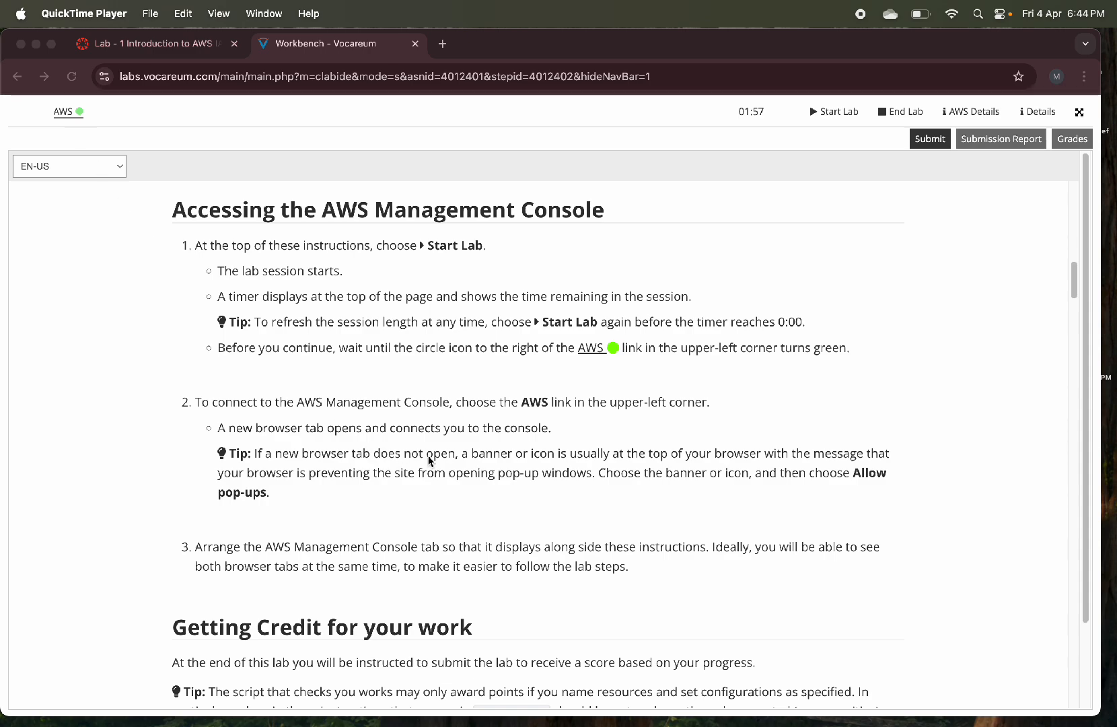
pyautogui.scroll(-6, 429, 460)
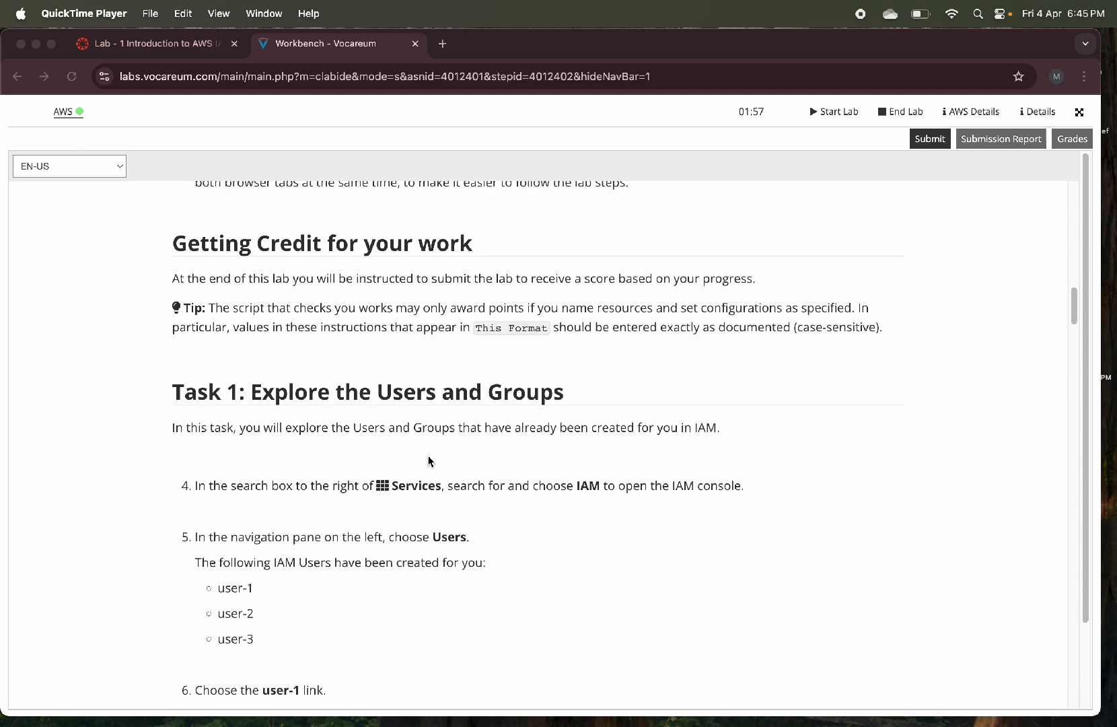
pyautogui.scroll(-3, 428, 460)
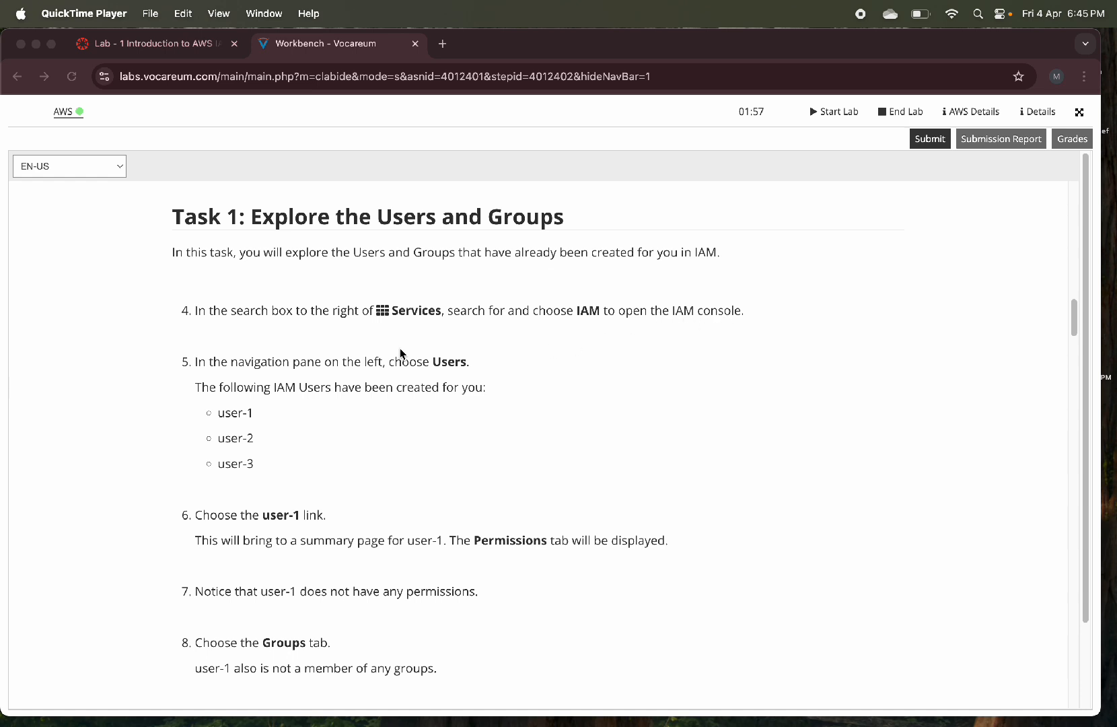
# Open the AWS Management Console from the running lab and check the lab instructions before returning to it
pyautogui.click(323, 288)
pyautogui.click(70, 116)
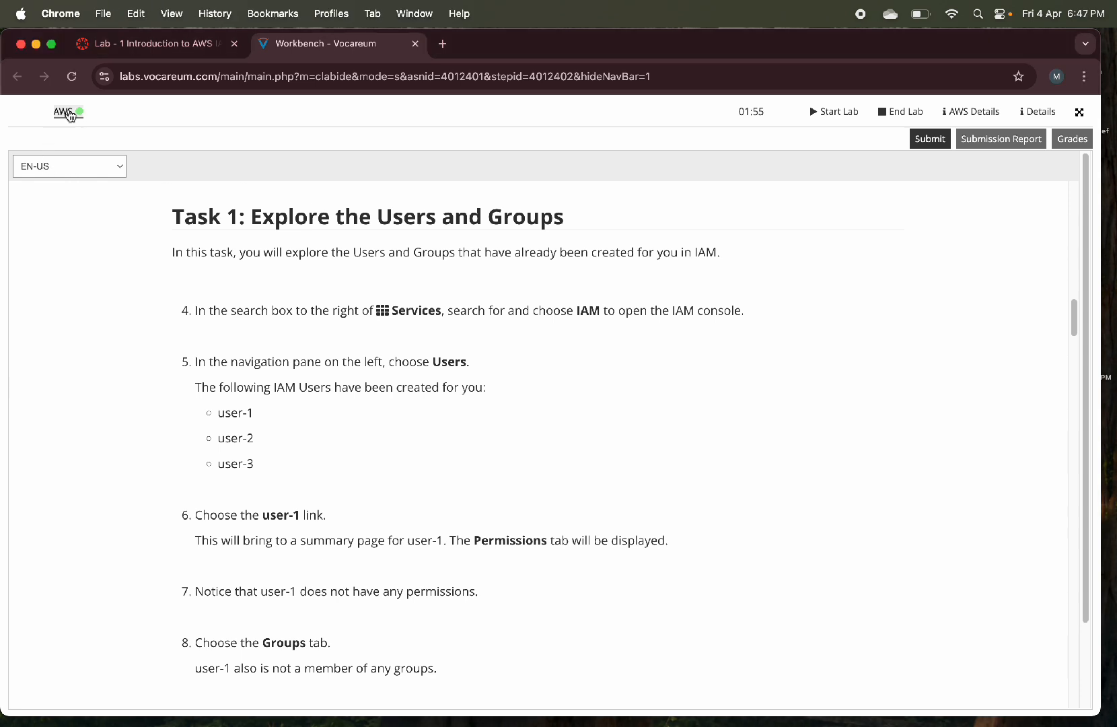
pyautogui.click(69, 114)
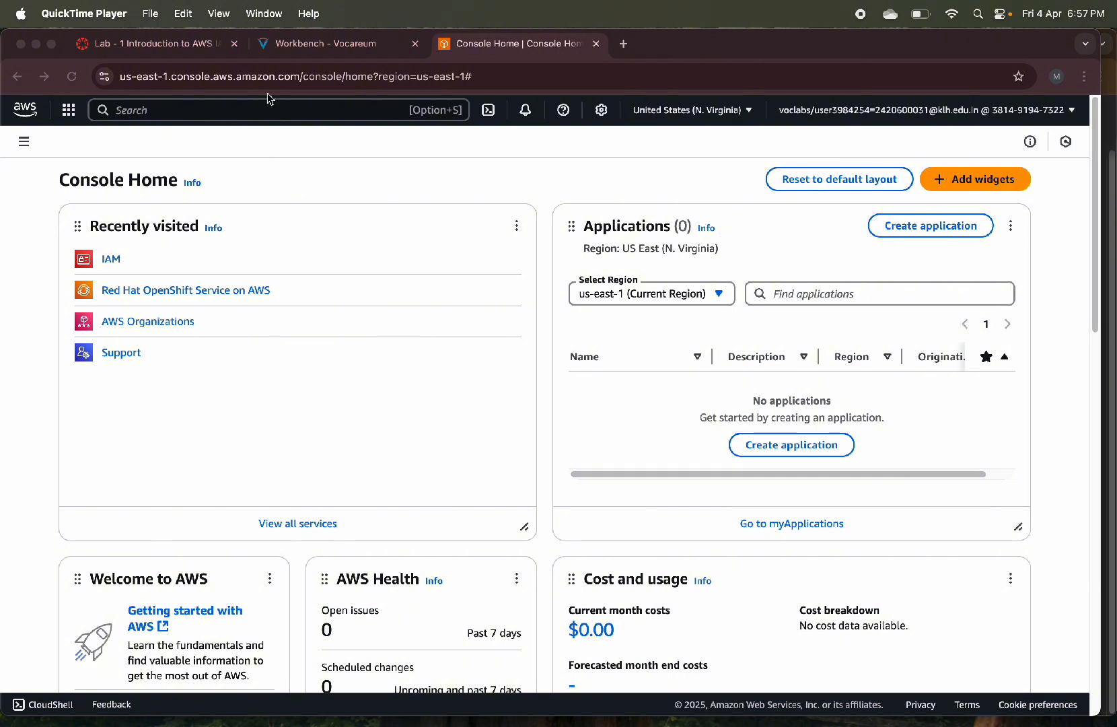
pyautogui.click(281, 48)
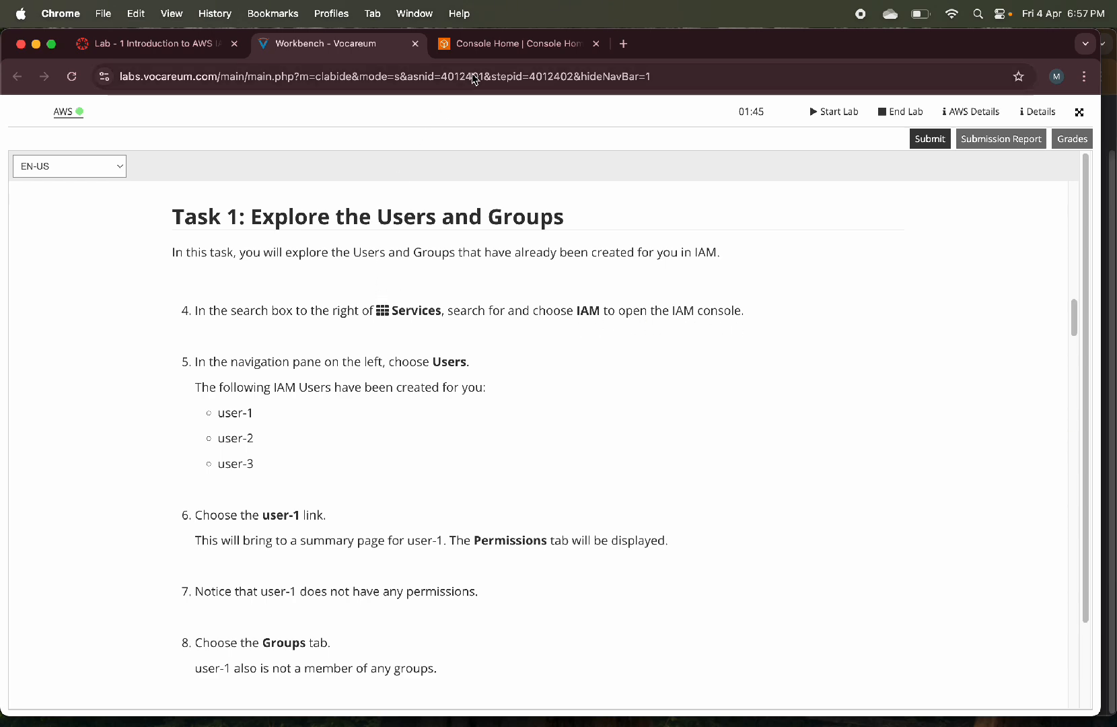
pyautogui.click(484, 43)
# Search the console for IAM, open the service's Users list, and compare it with the lab instructions
pyautogui.click(226, 111)
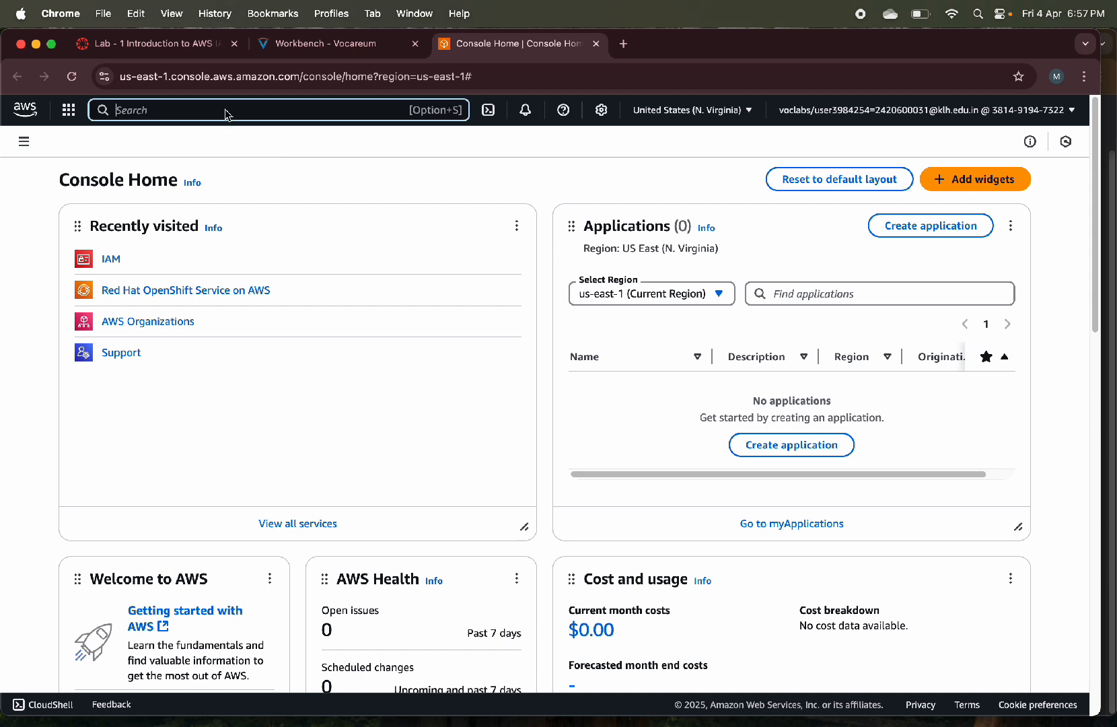
pyautogui.write('IaM')
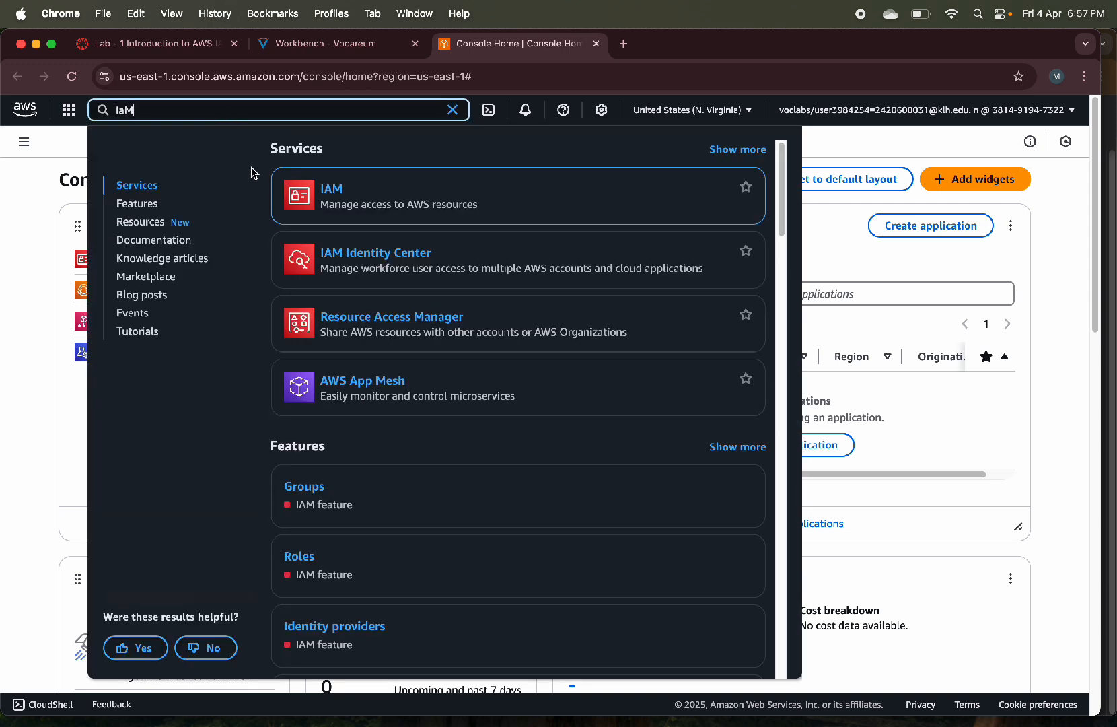
pyautogui.click(331, 191)
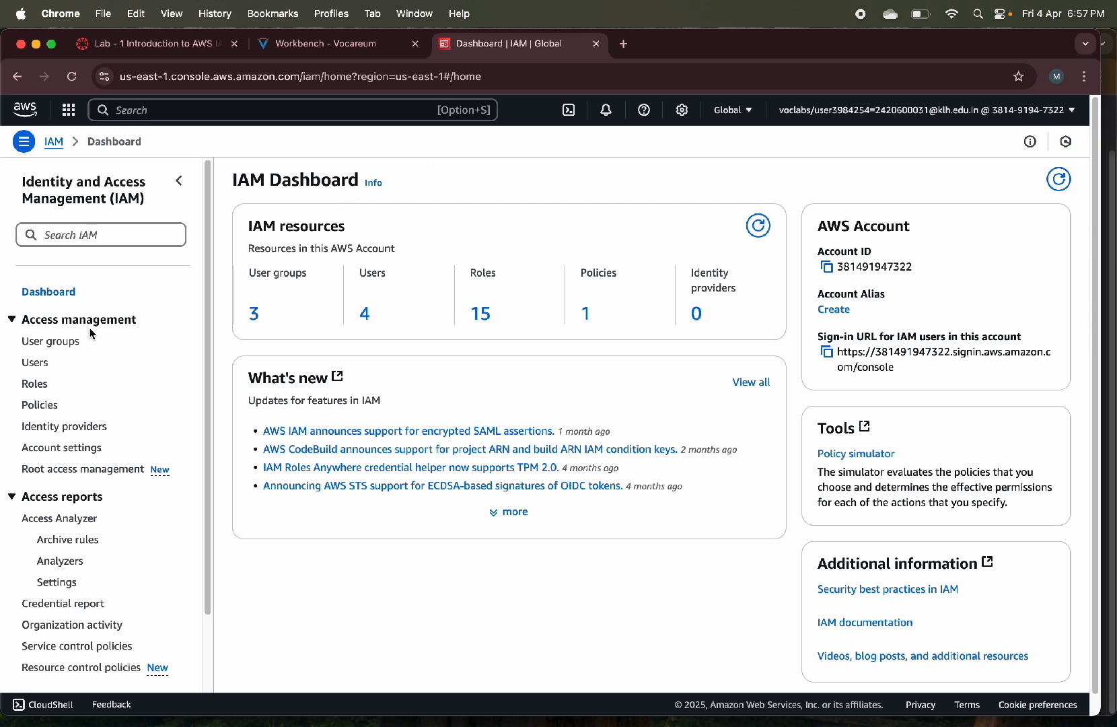
pyautogui.click(34, 363)
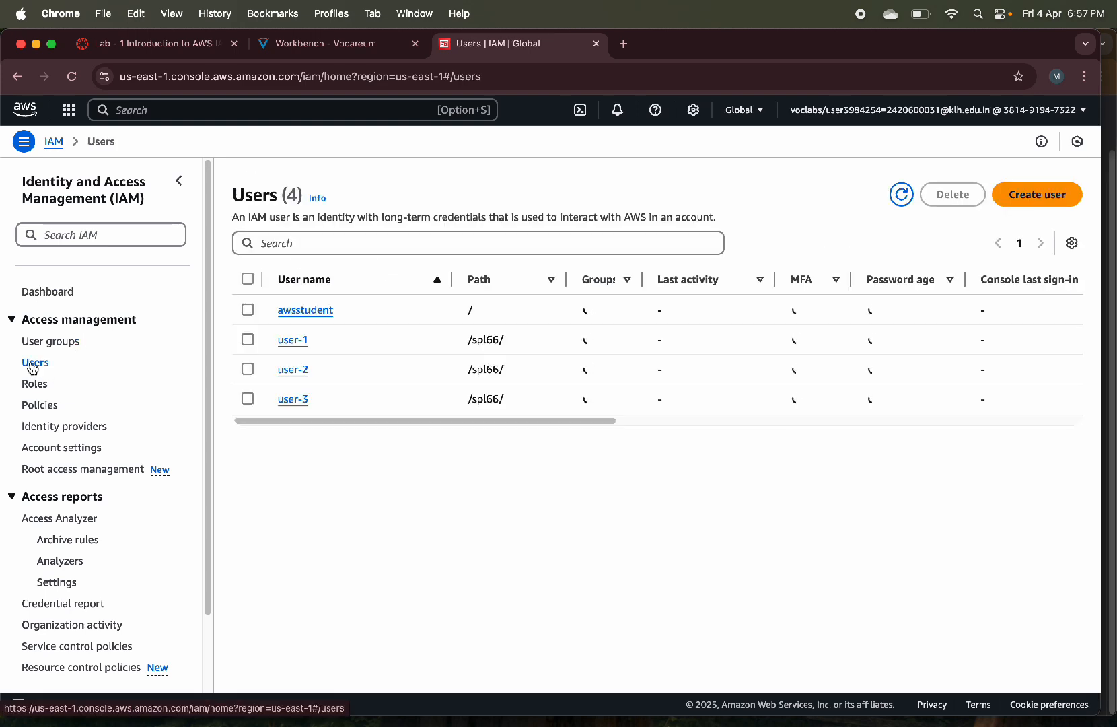
pyautogui.click(329, 43)
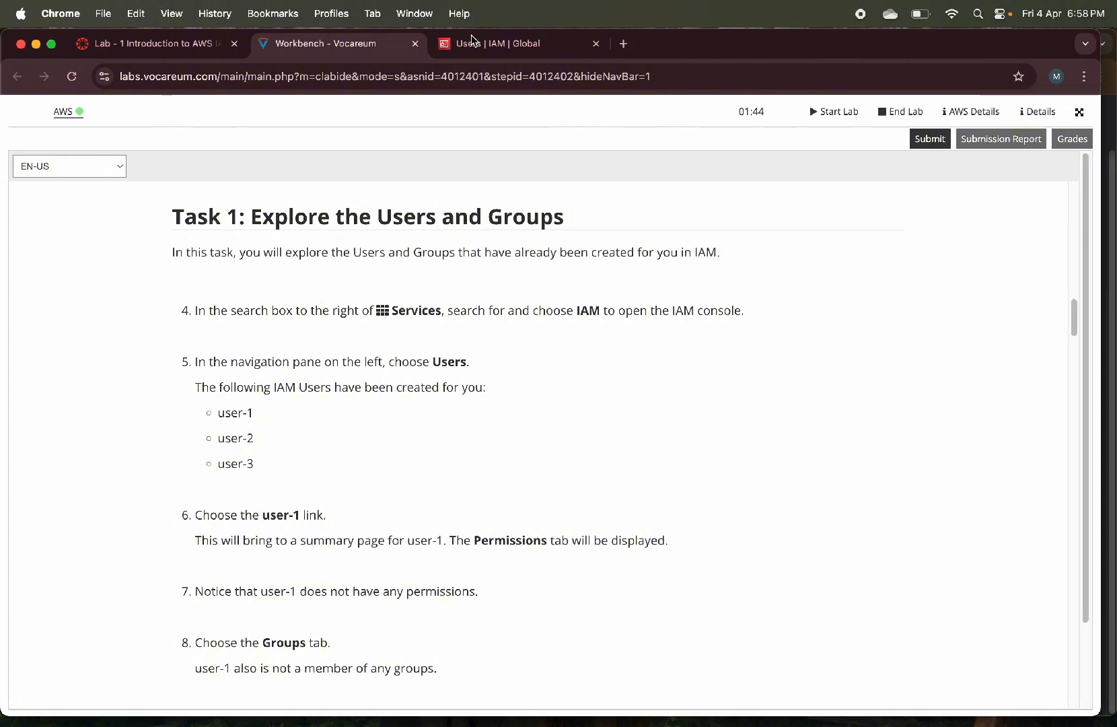
pyautogui.click(473, 41)
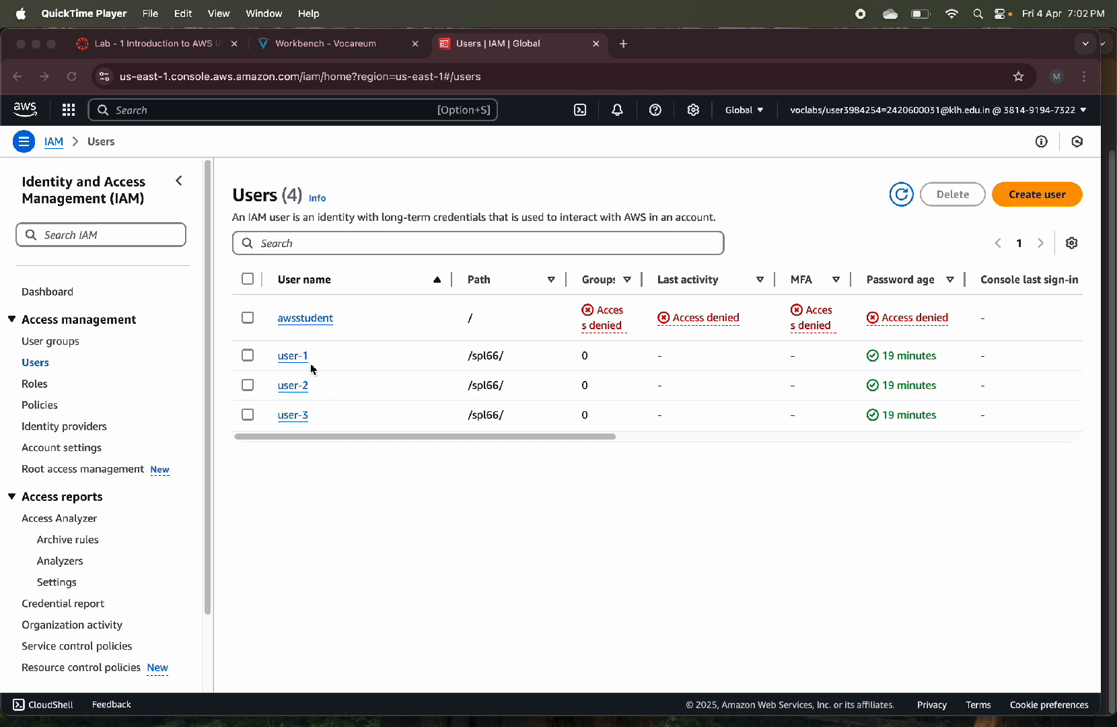
# Open user-1 in the IAM Users list and review its permissions, group membership and security credentials against the lab instructions
pyautogui.click(300, 362)
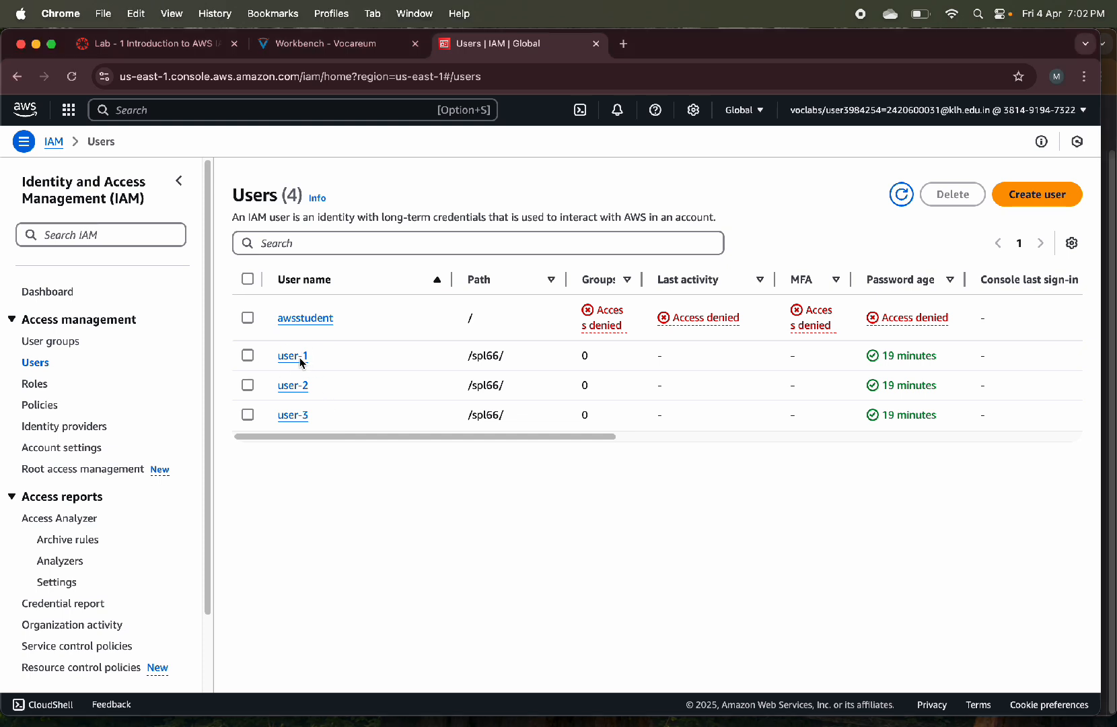
pyautogui.click(289, 355)
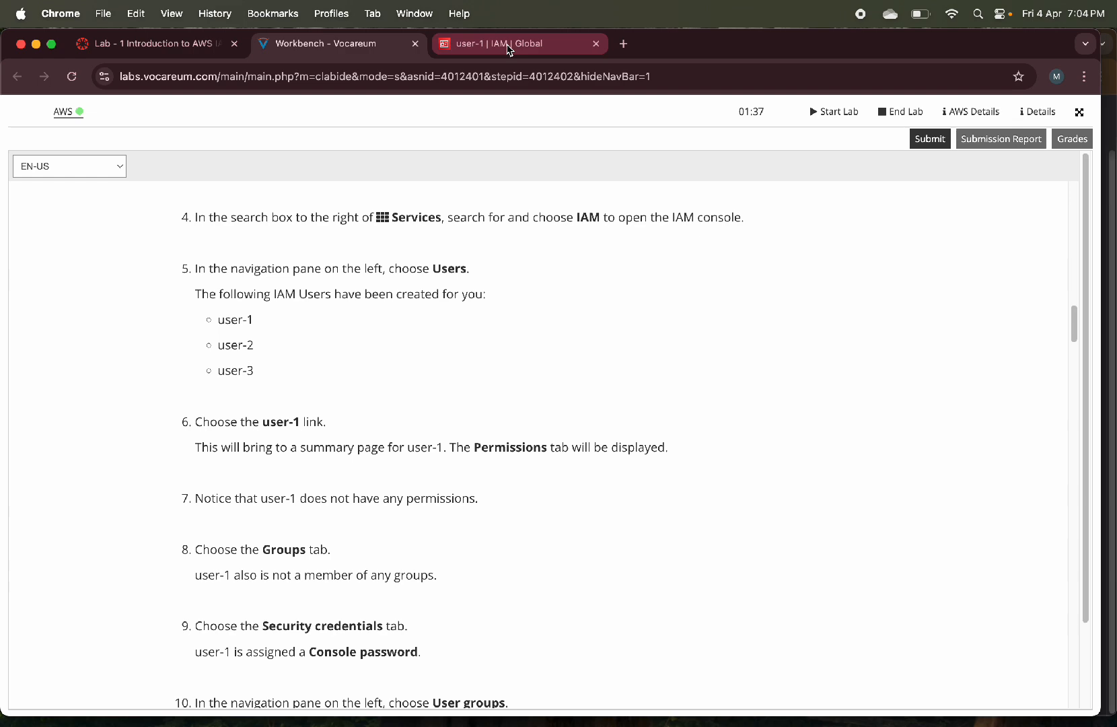
pyautogui.click(510, 47)
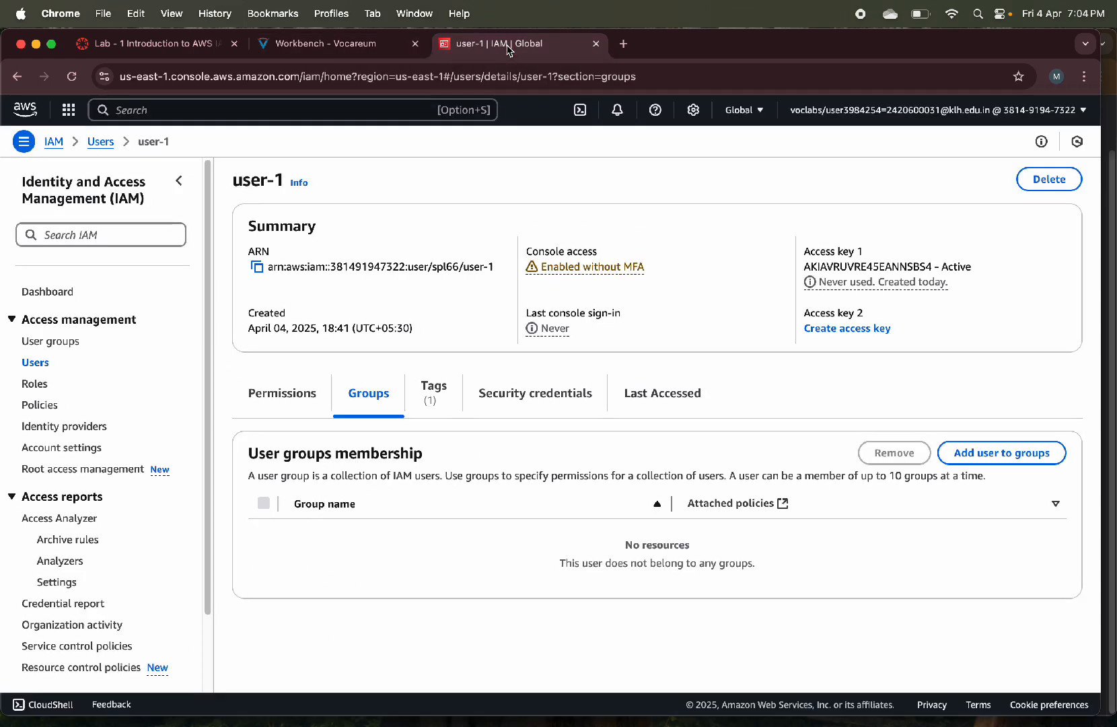
pyautogui.click(294, 397)
pyautogui.click(517, 396)
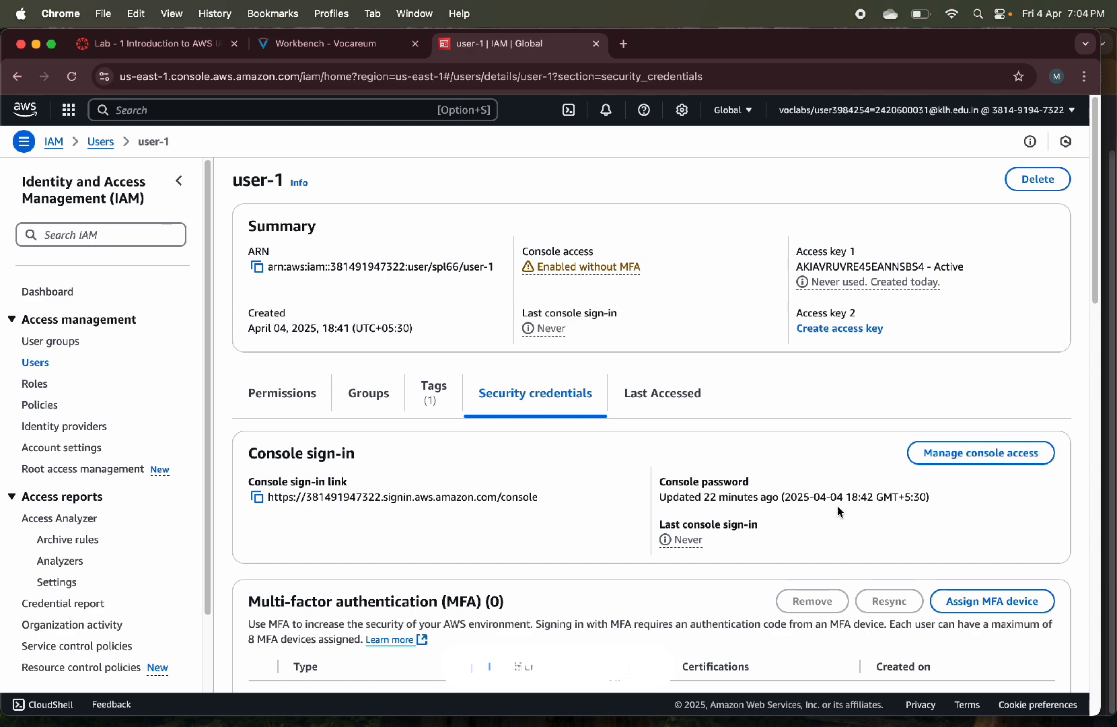
# Check the lab instructions on user groups, then open the S3-Support group in IAM and view its permissions
pyautogui.hotkey('ctrl', 'shift', 'Tab')
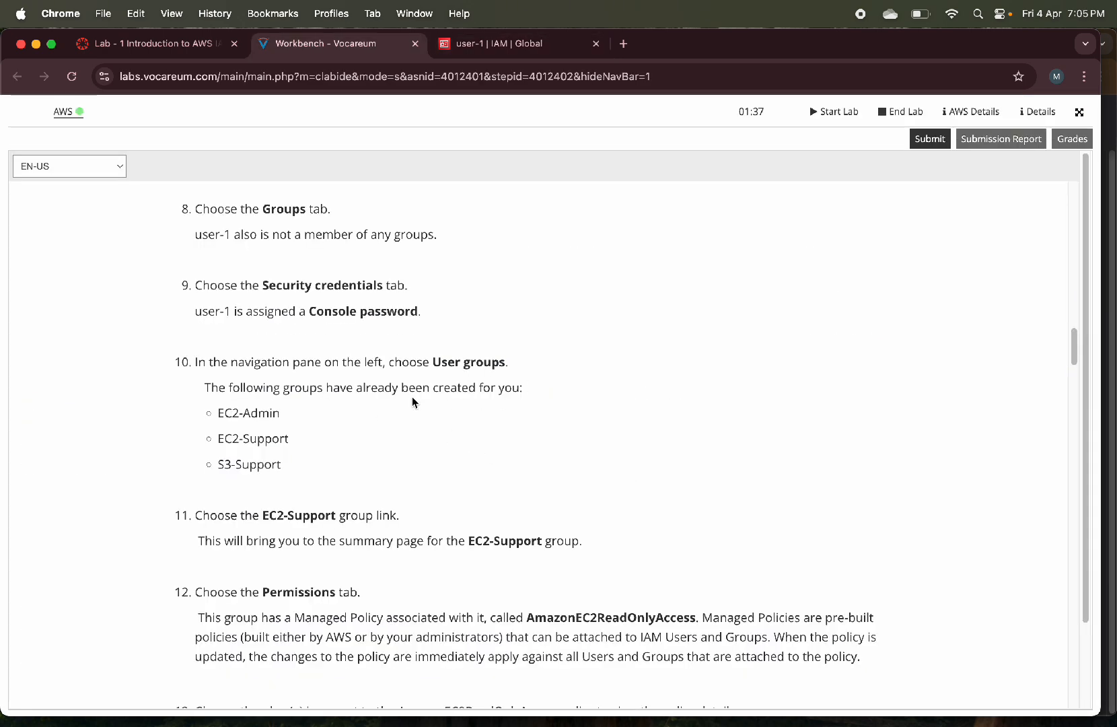
pyautogui.click(522, 46)
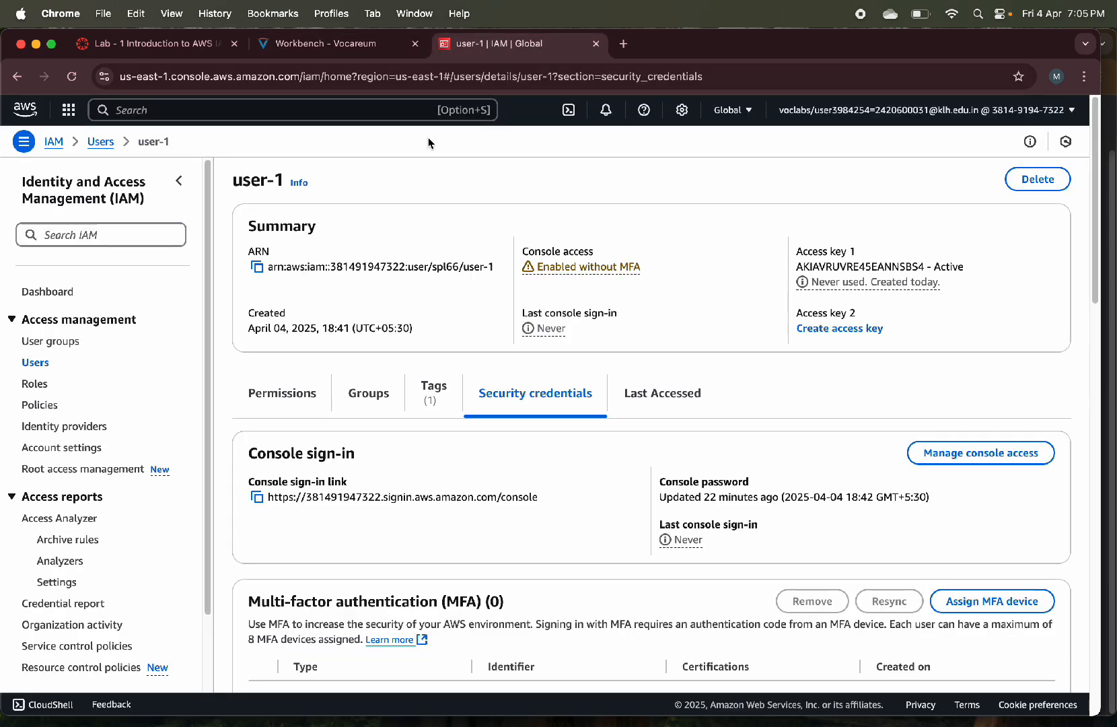
pyautogui.click(64, 341)
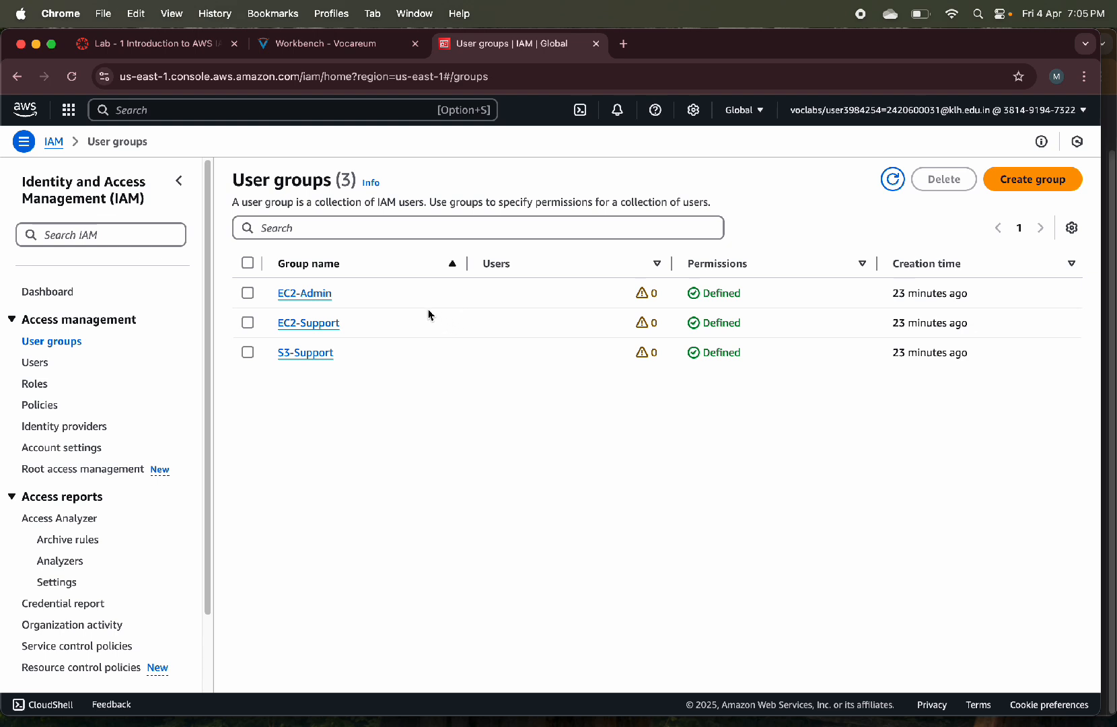
pyautogui.click(306, 352)
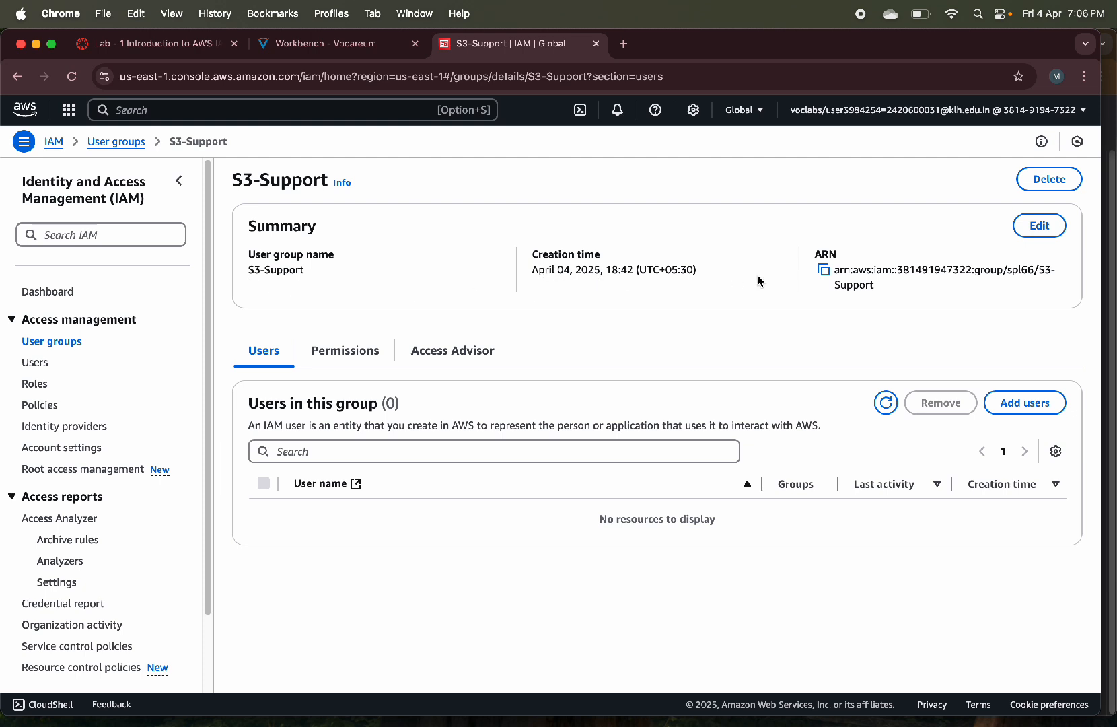
pyautogui.click(358, 357)
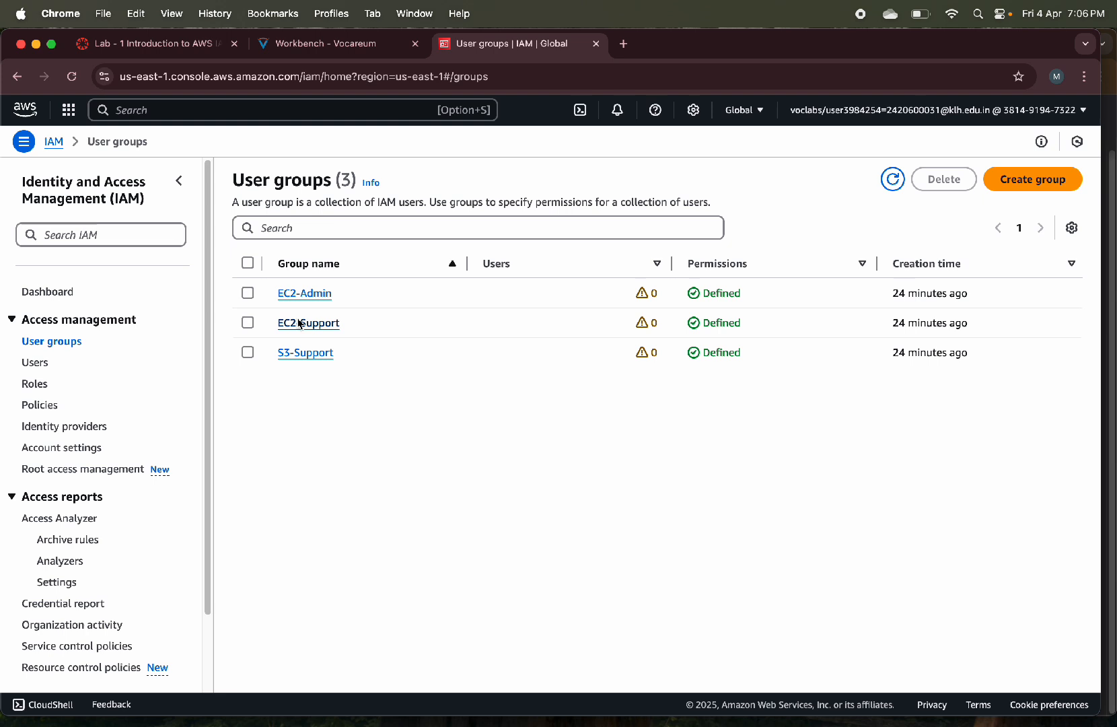
# Open the EC2-Support group's permissions and expand the AmazonEC2ReadOnlyAccess policy to examine its details
pyautogui.click(312, 324)
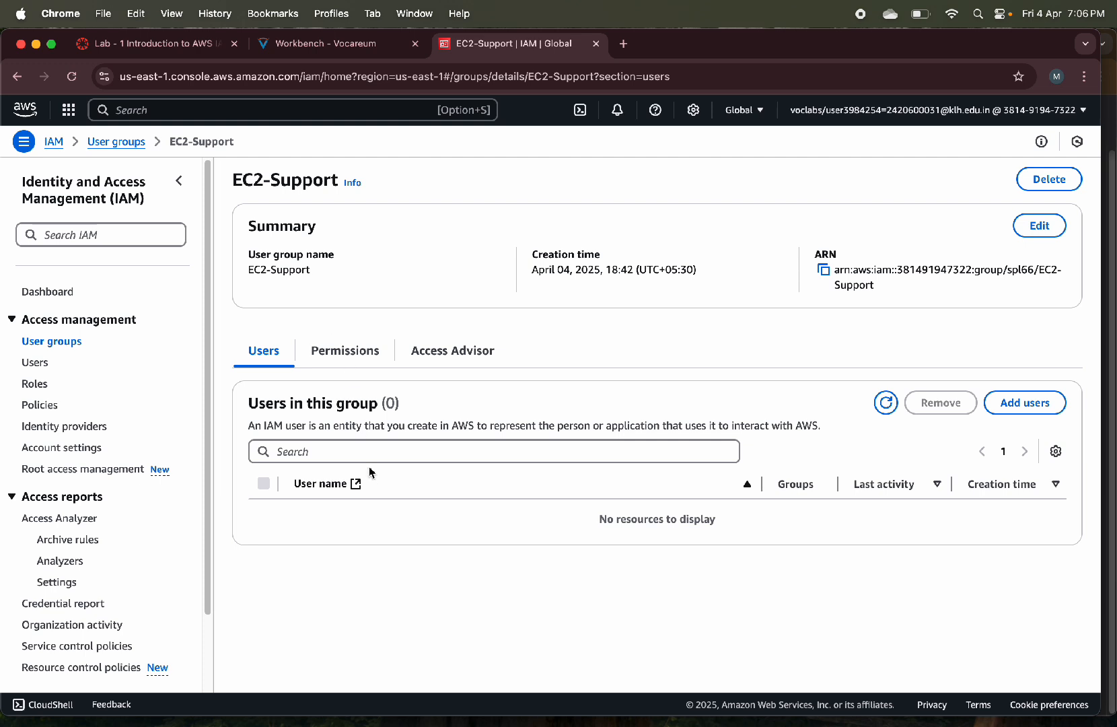
pyautogui.click(366, 361)
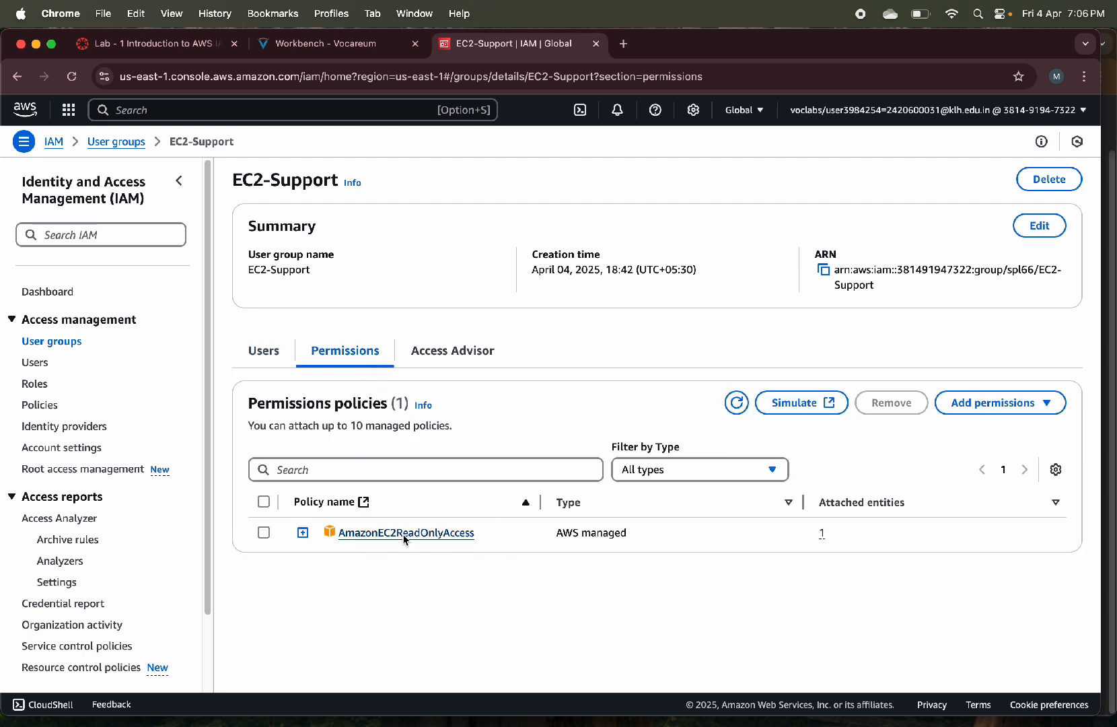
pyautogui.click(302, 533)
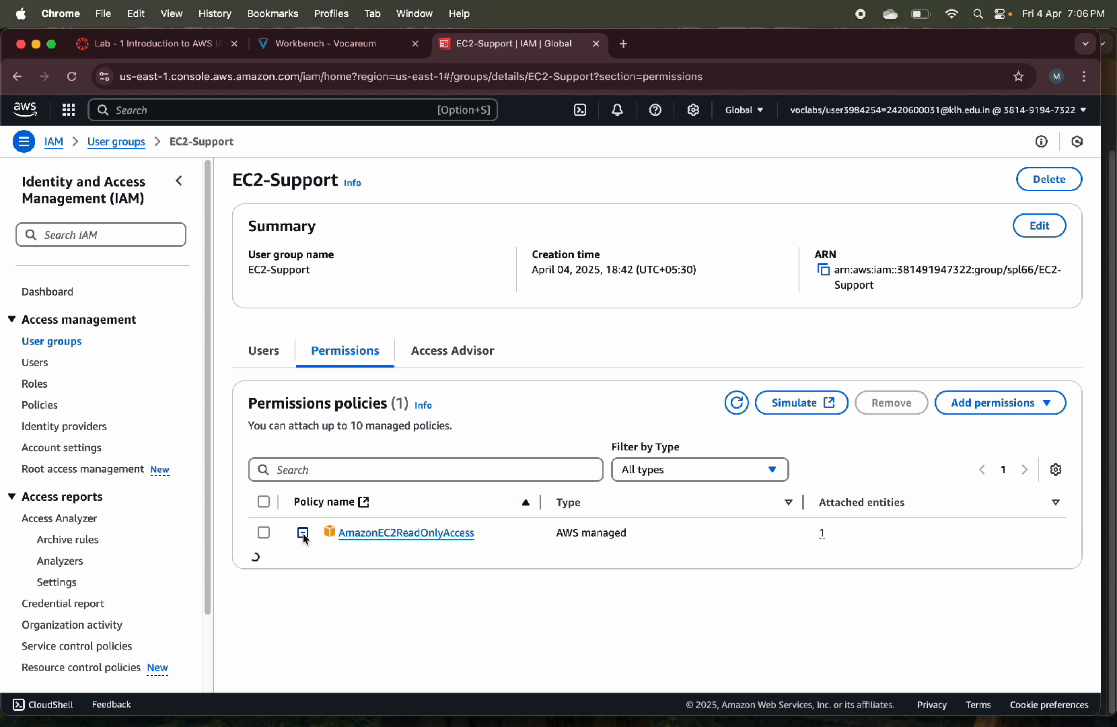
pyautogui.scroll(-5, 610, 570)
# Open the EC2-Admin group's permissions from the user groups list and examine the details of EC2-Admin-Policy
pyautogui.click(51, 341)
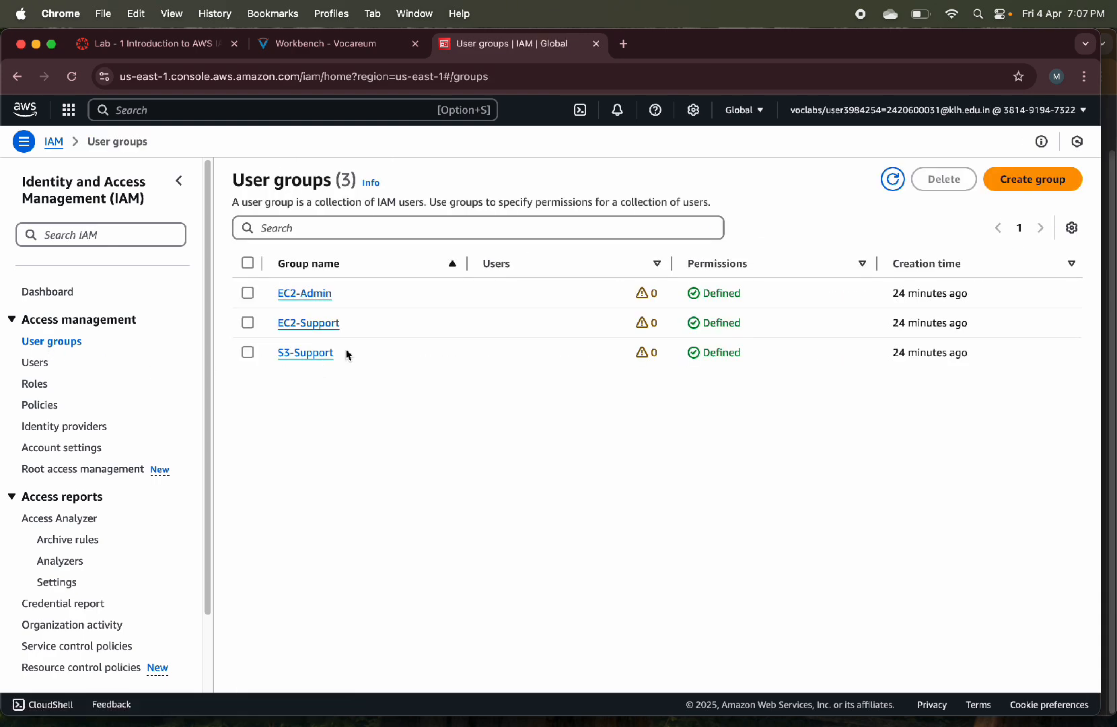
pyautogui.click(305, 294)
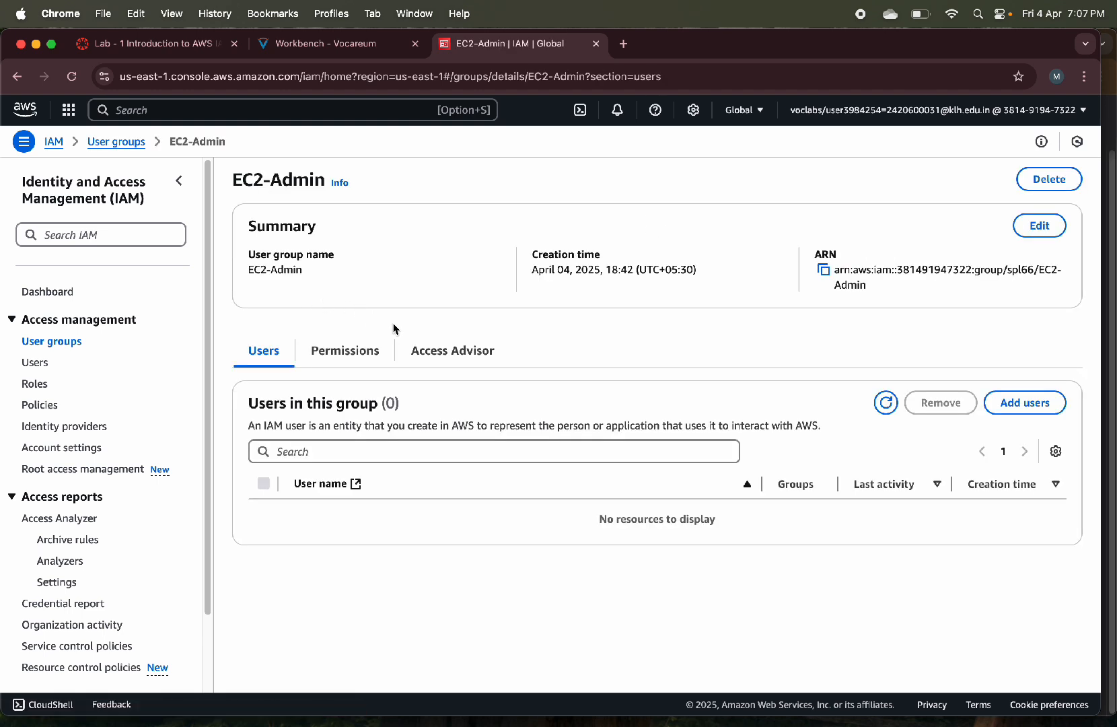
pyautogui.click(343, 353)
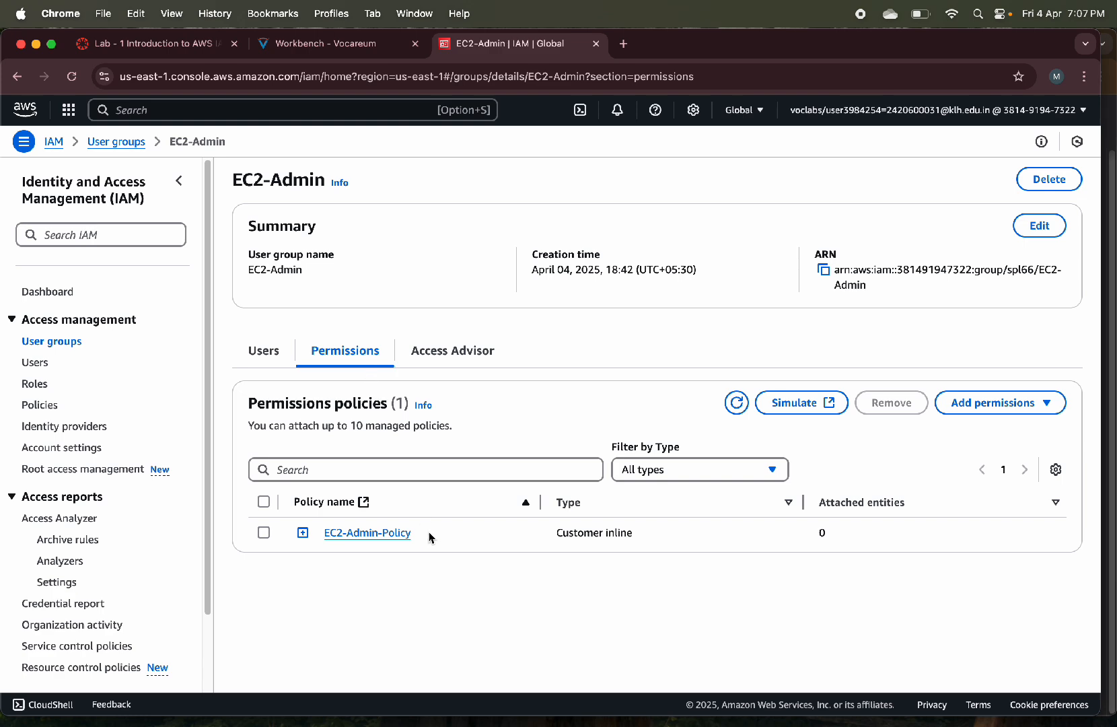
pyautogui.click(389, 532)
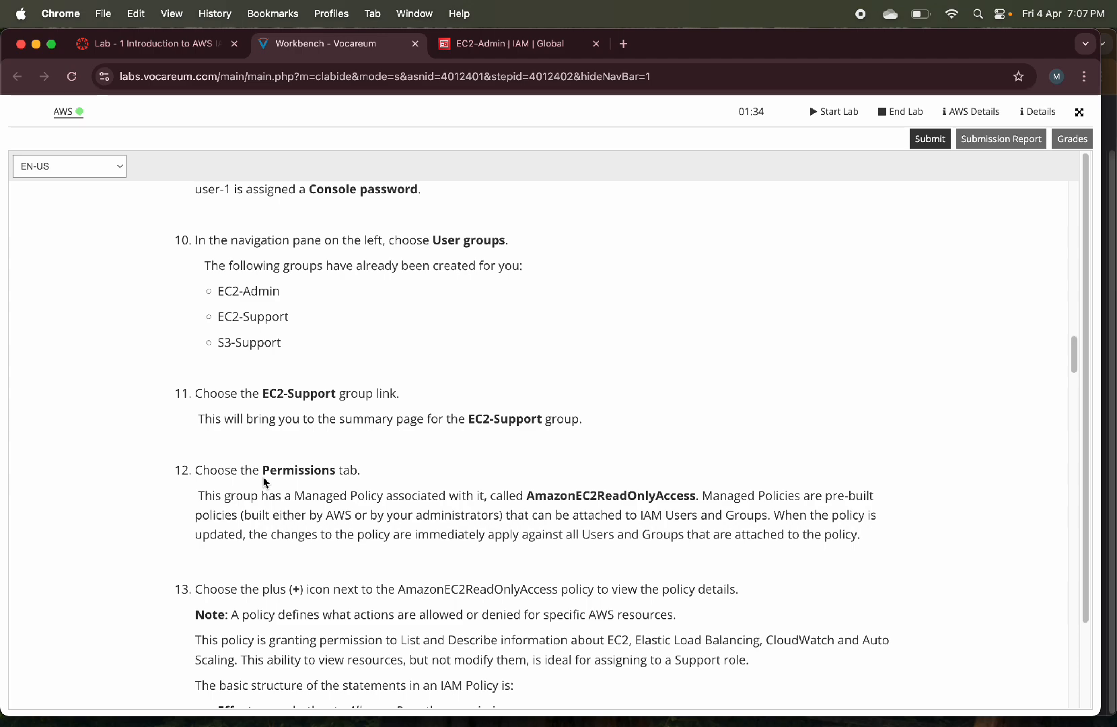
# Read the lab instructions on group policies, the business scenario, and Task 2's procedure for adding user-1 to the S3-Support group
pyautogui.scroll(-5, 272, 581)
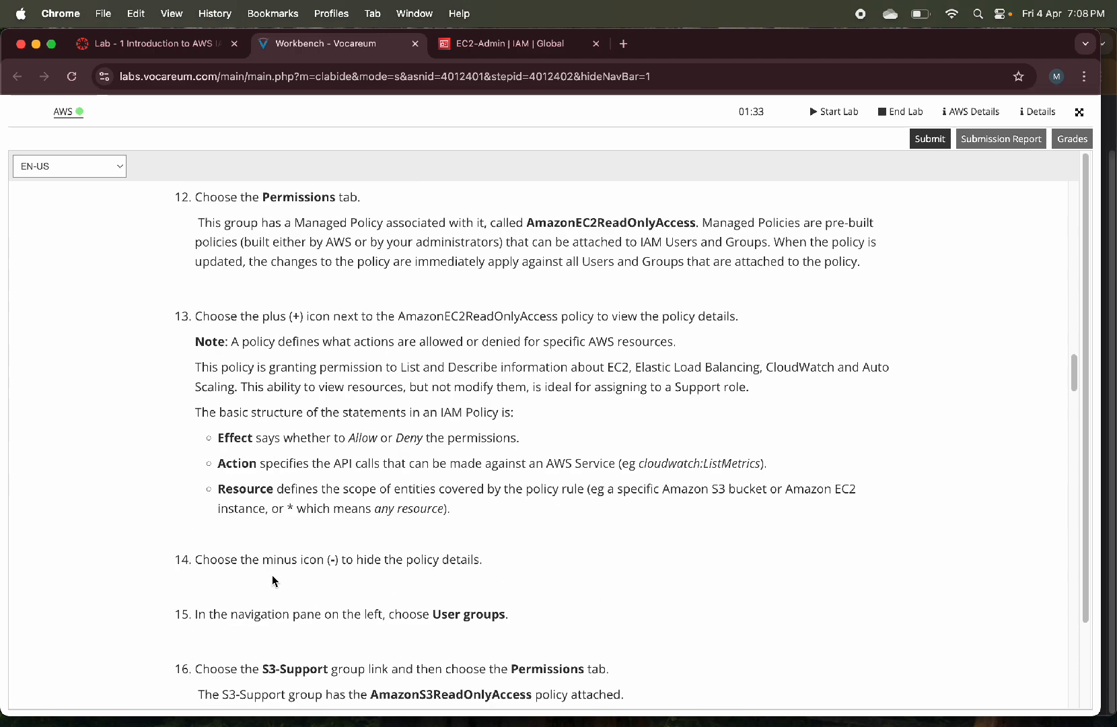
pyautogui.scroll(-4, 271, 581)
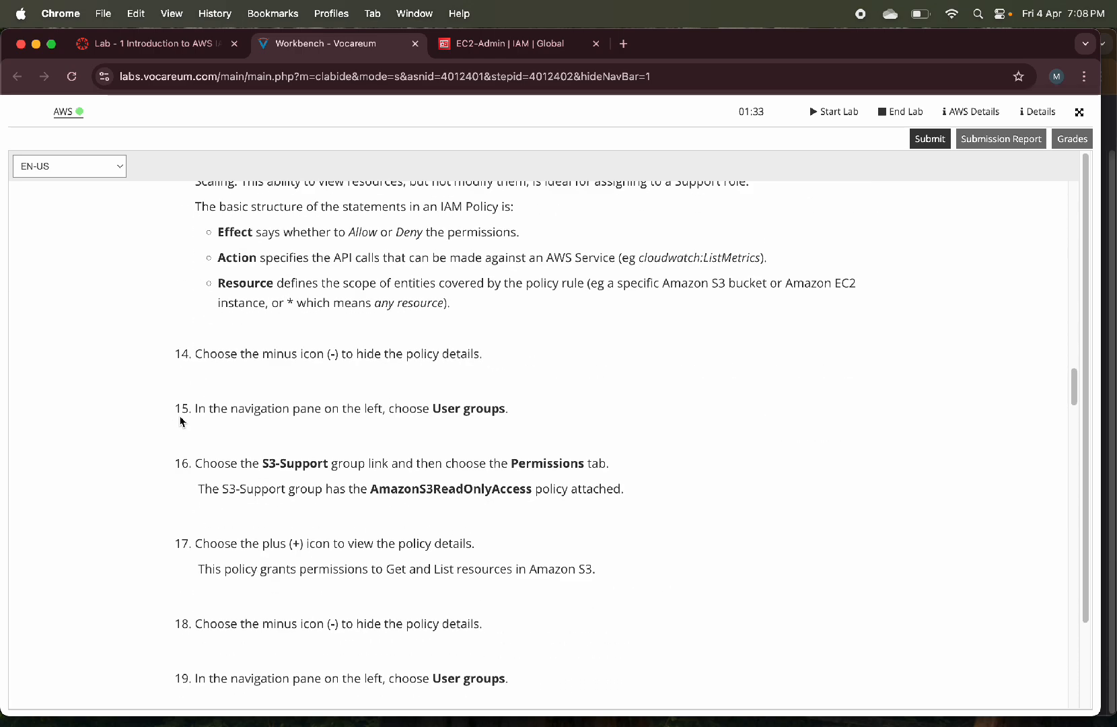
pyautogui.scroll(-2, 181, 420)
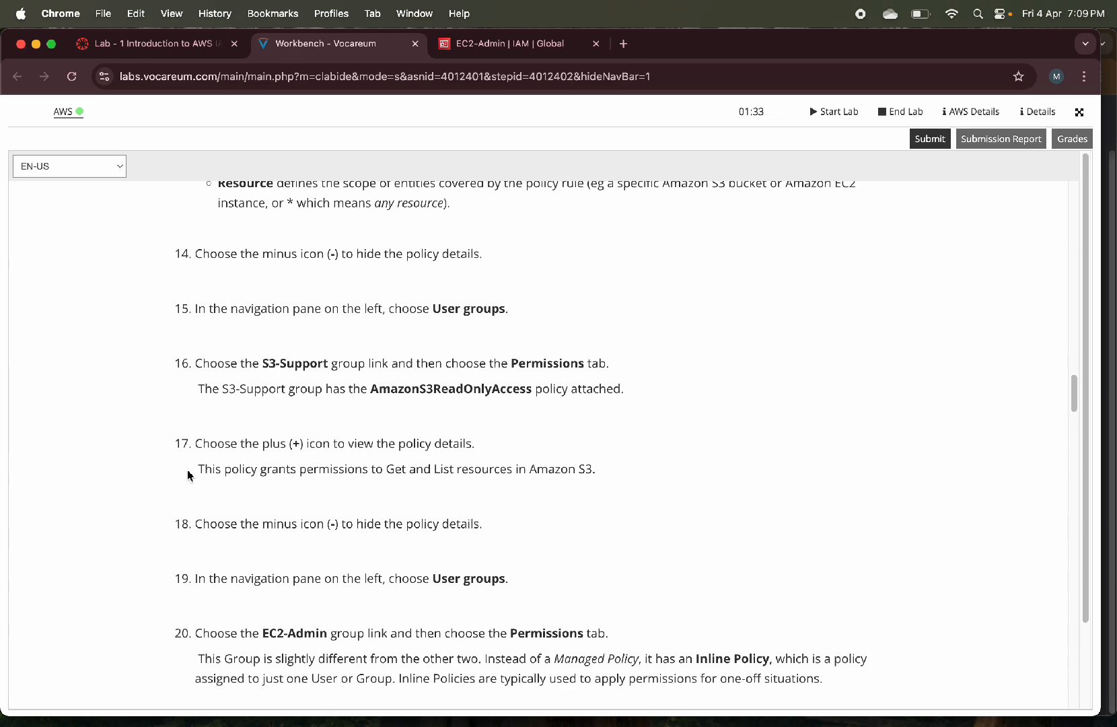
pyautogui.scroll(-4, 179, 524)
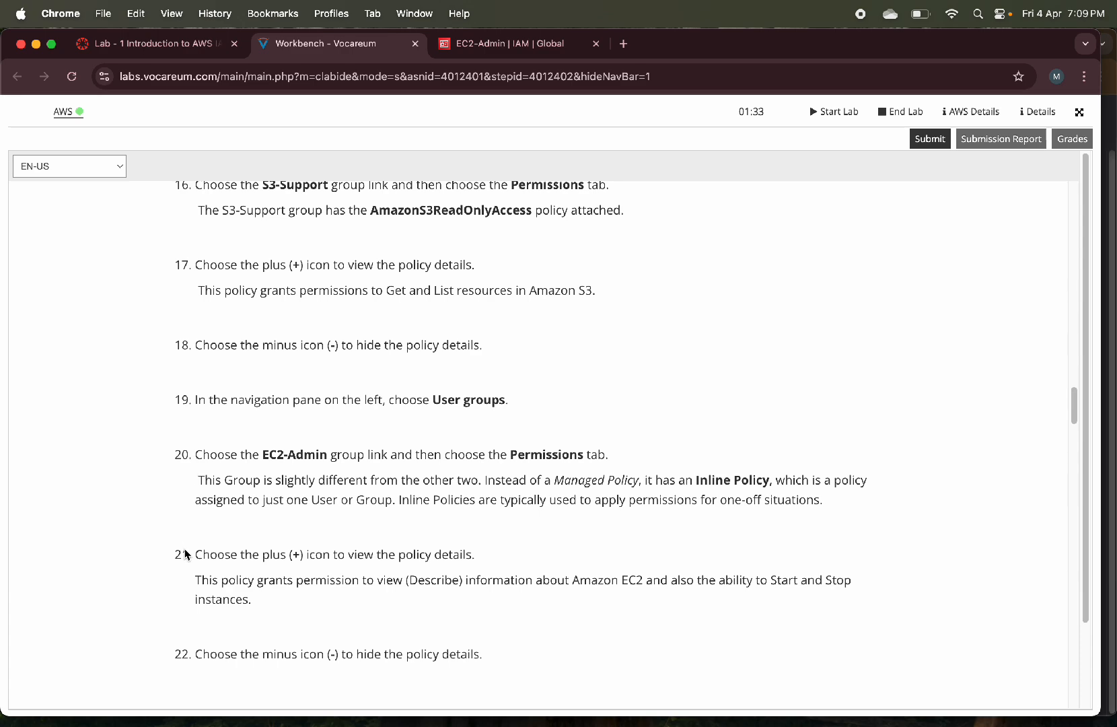
pyautogui.scroll(-3, 186, 554)
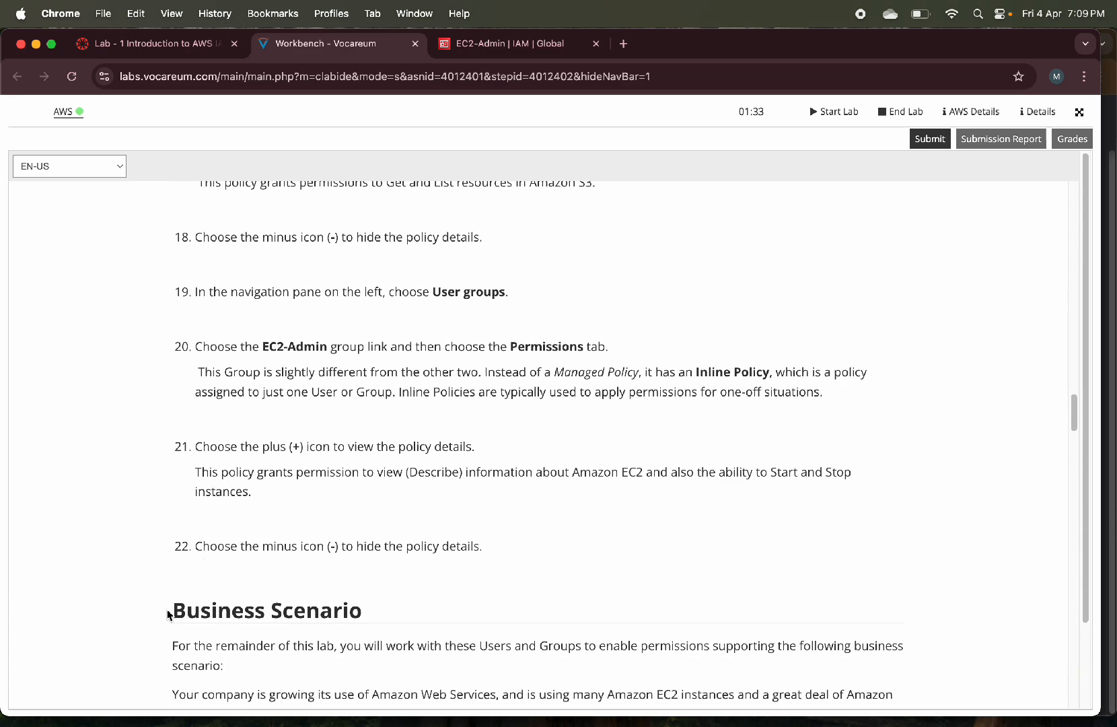
pyautogui.scroll(-15, 305, 598)
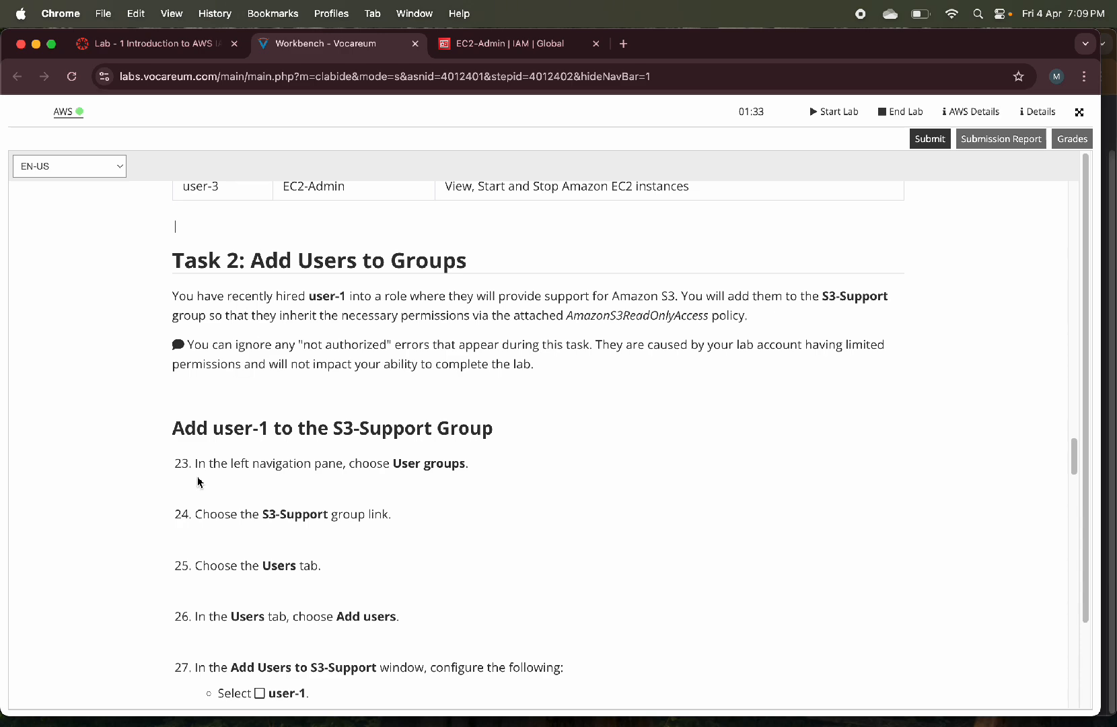
pyautogui.scroll(-3, 197, 481)
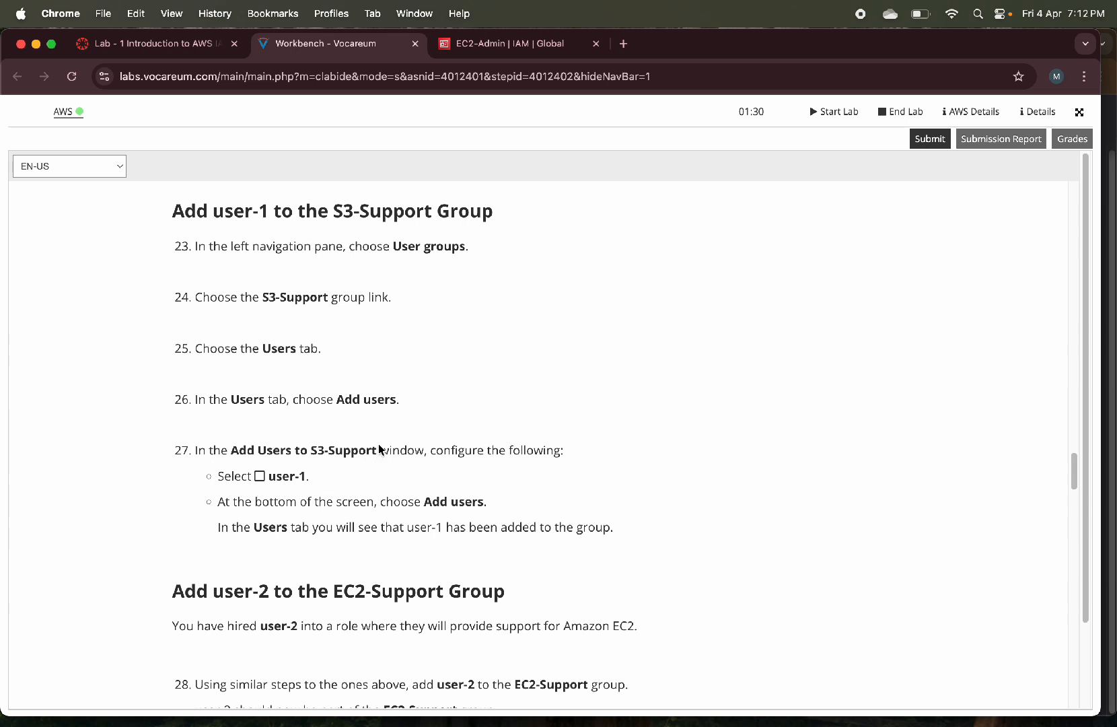
# Return to the IAM console and add user-1 to the S3-Support user group
pyautogui.click(528, 47)
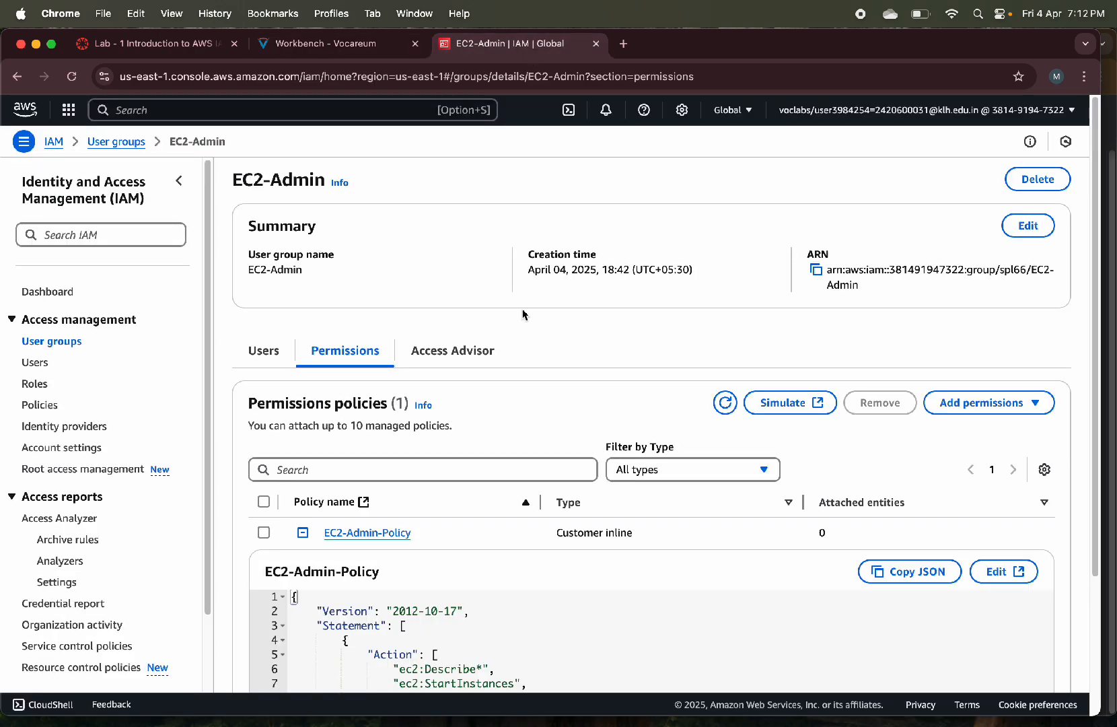
pyautogui.click(76, 342)
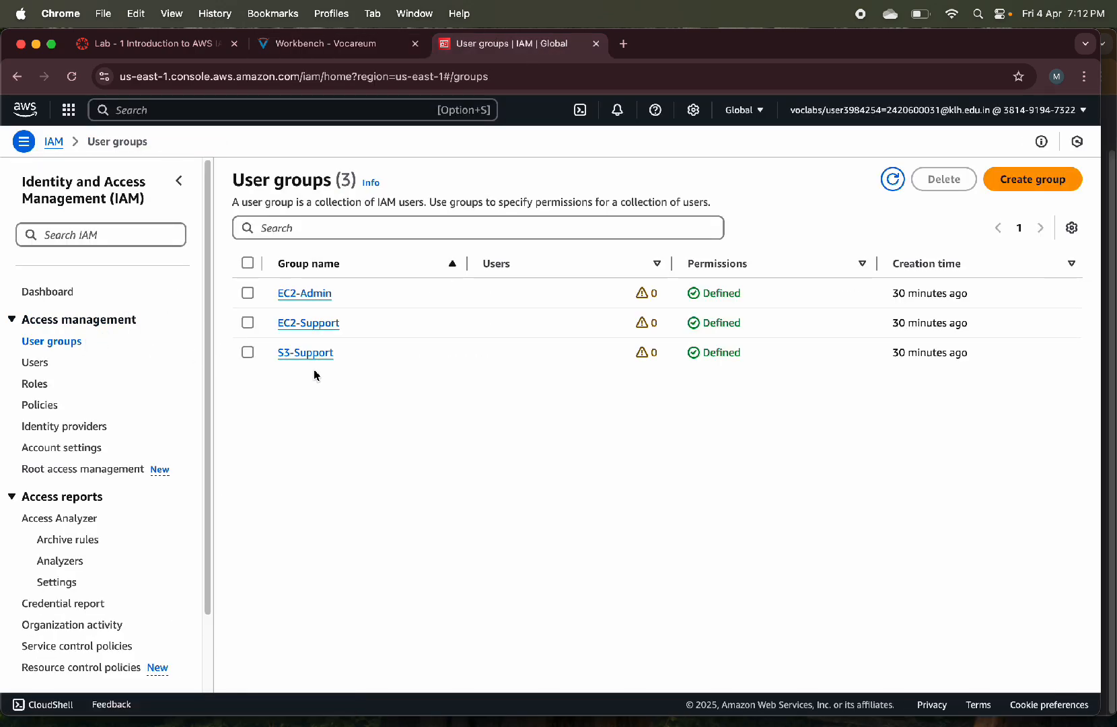
pyautogui.click(309, 354)
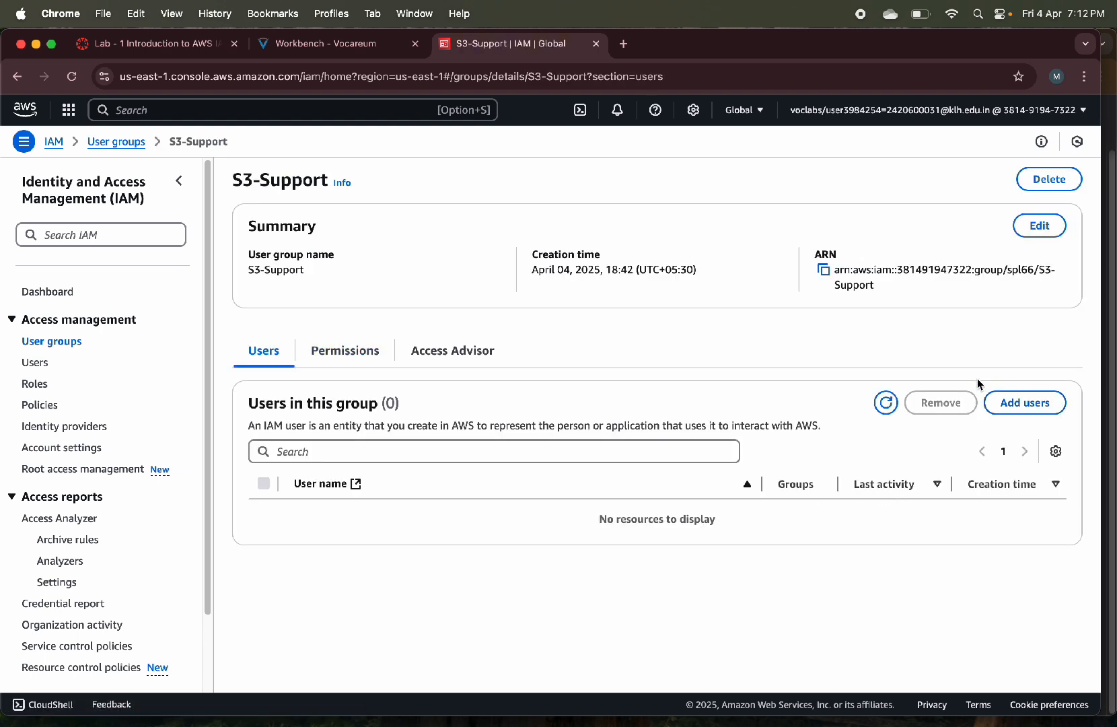
pyautogui.click(1029, 404)
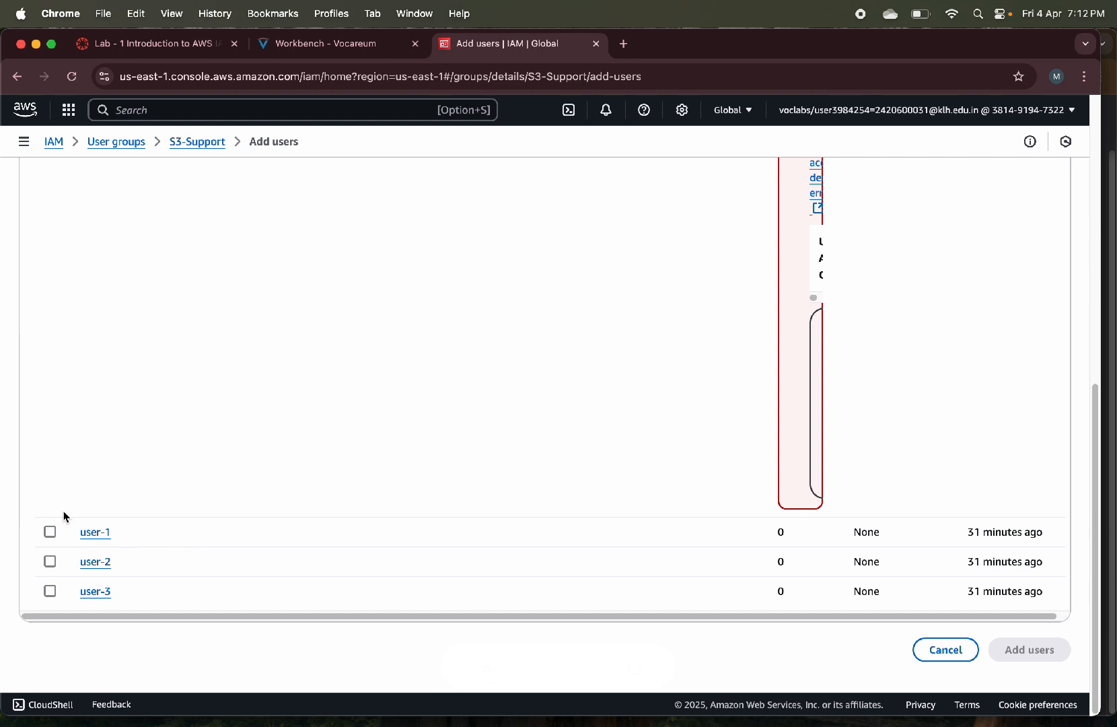
pyautogui.click(51, 532)
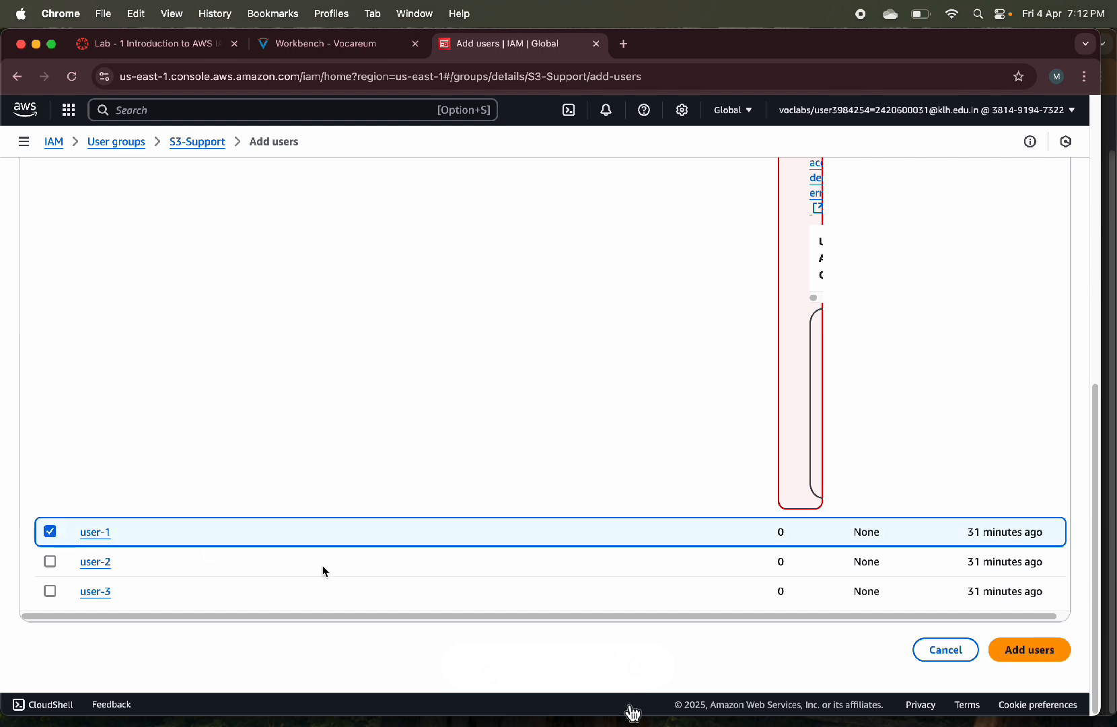
pyautogui.click(1026, 654)
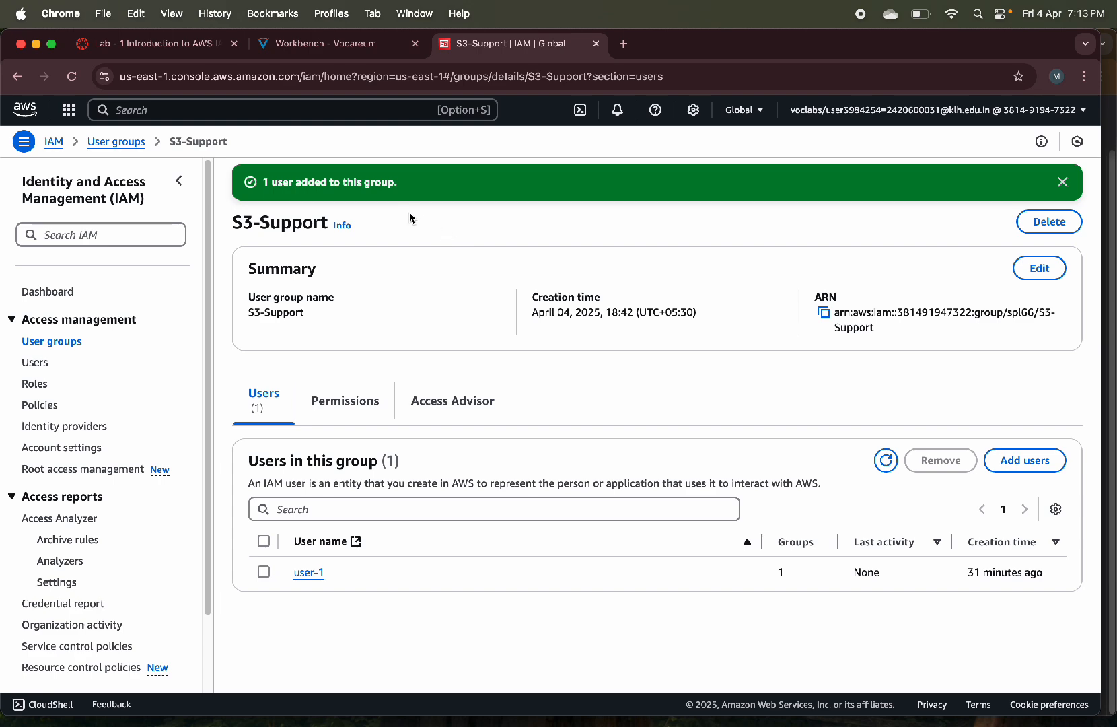
# Check the lab instructions for the next group assignment, then add user-2 to the EC2-Support user group in the IAM console
pyautogui.click(324, 42)
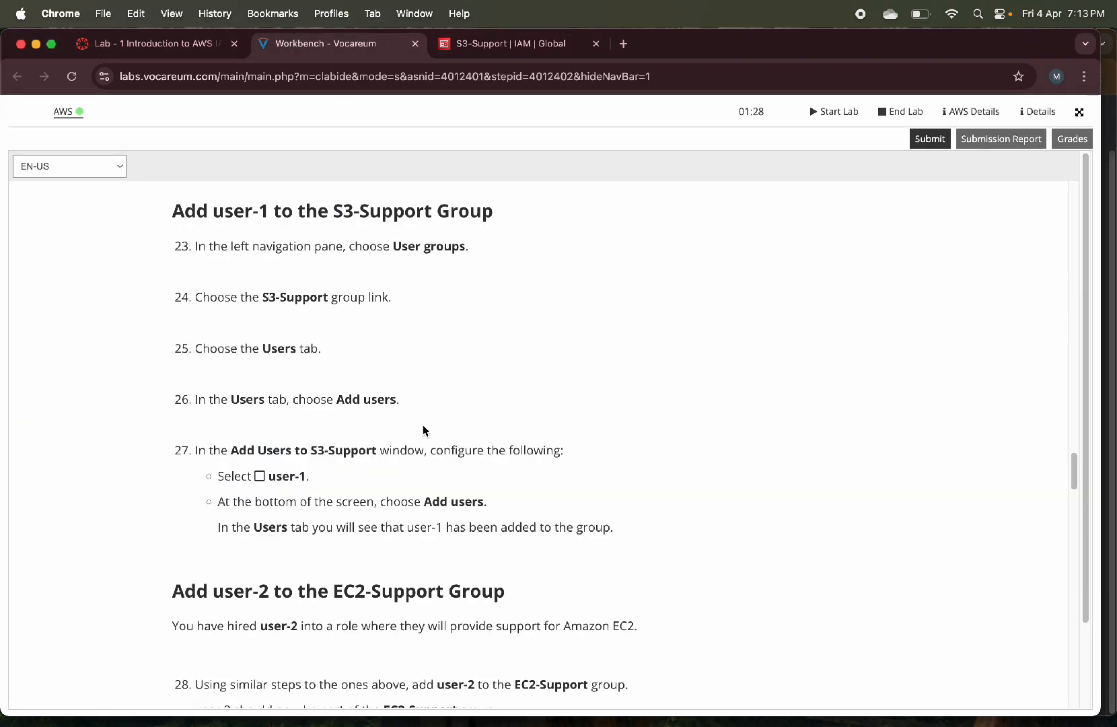
pyautogui.scroll(-5, 310, 528)
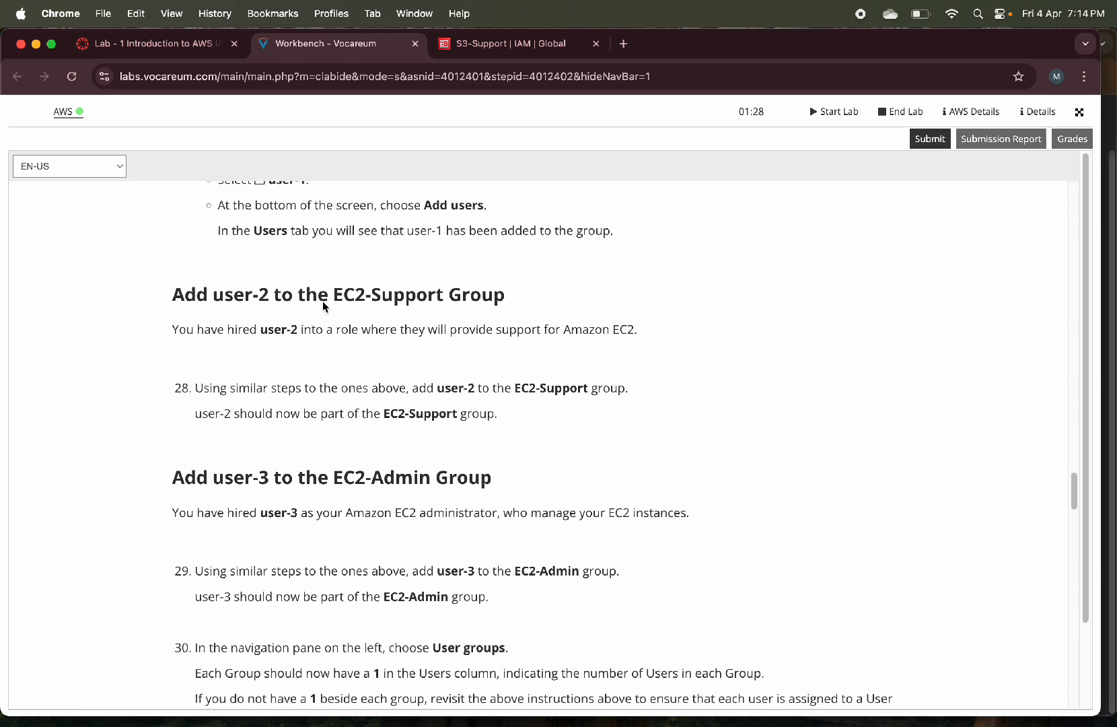
pyautogui.hotkey('ctrl', 'Tab')
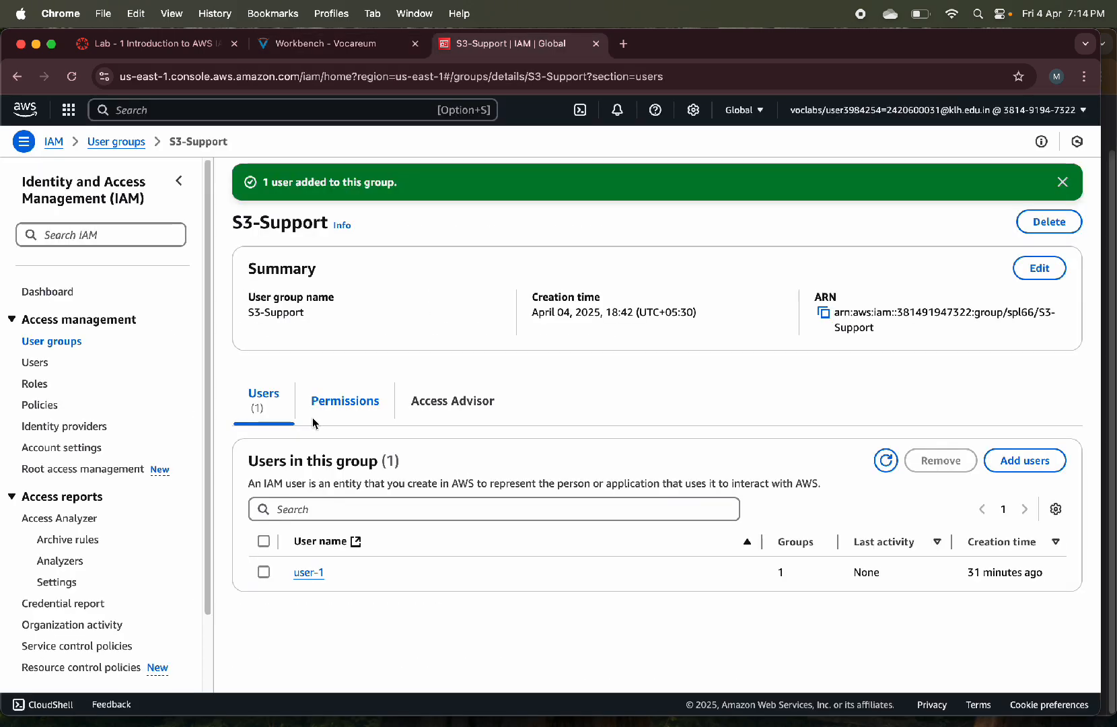
pyautogui.click(58, 342)
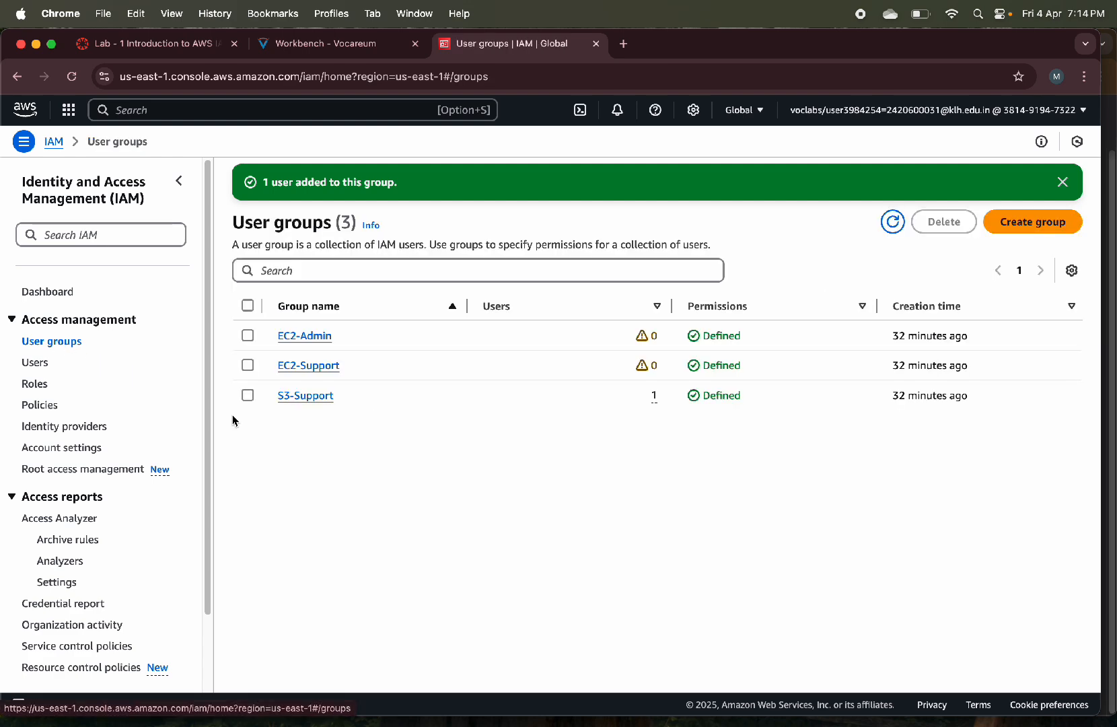
pyautogui.click(248, 366)
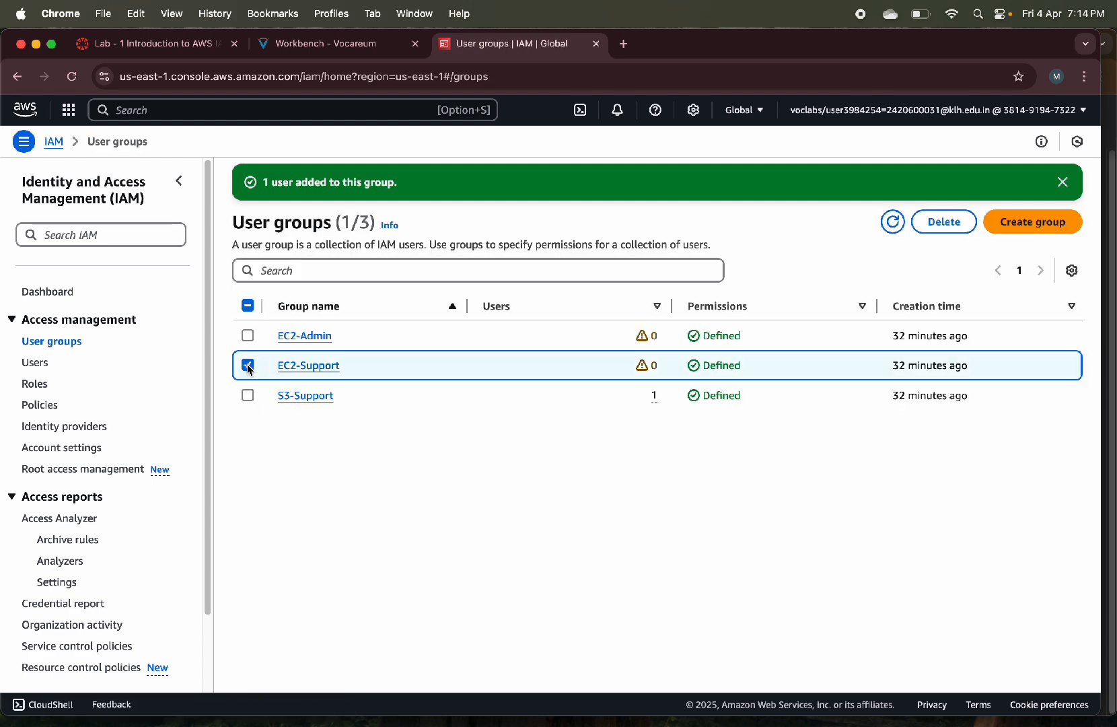
pyautogui.click(279, 367)
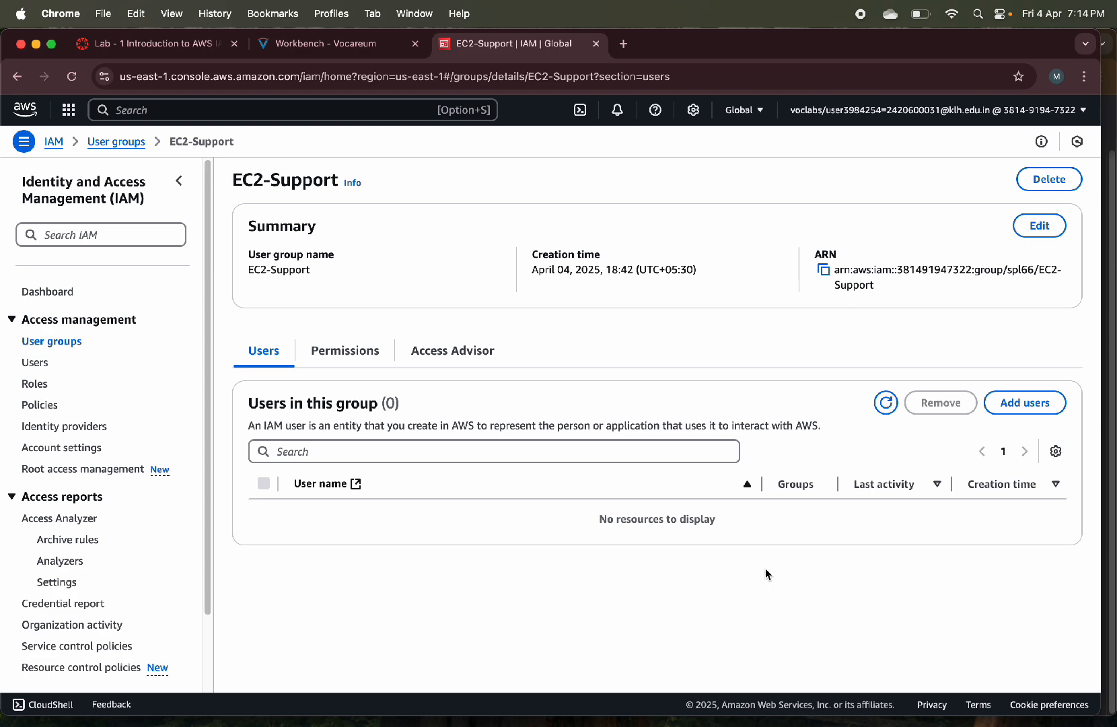
pyautogui.click(1033, 407)
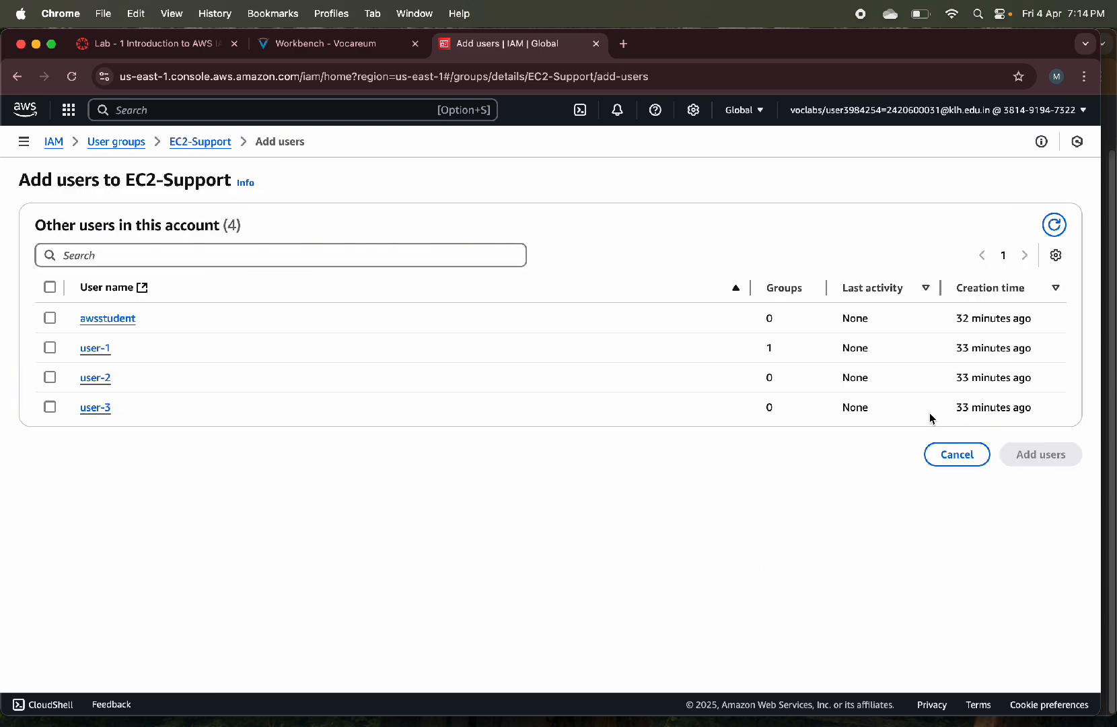
pyautogui.scroll(-5, 346, 551)
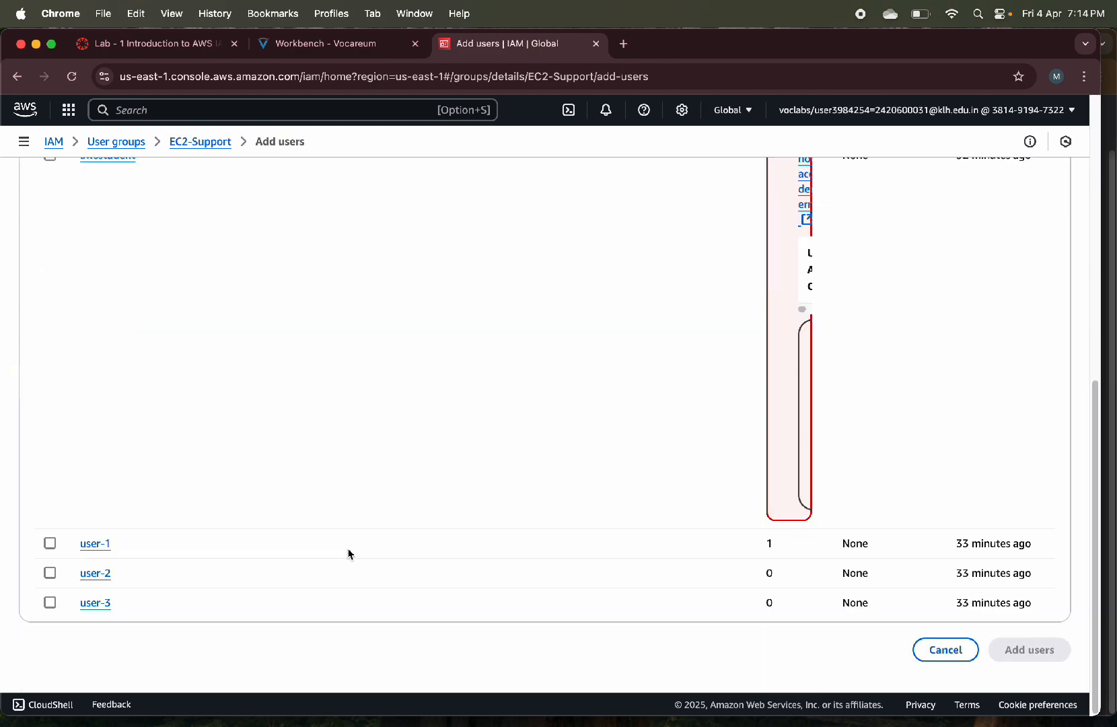
pyautogui.click(49, 572)
pyautogui.click(1027, 651)
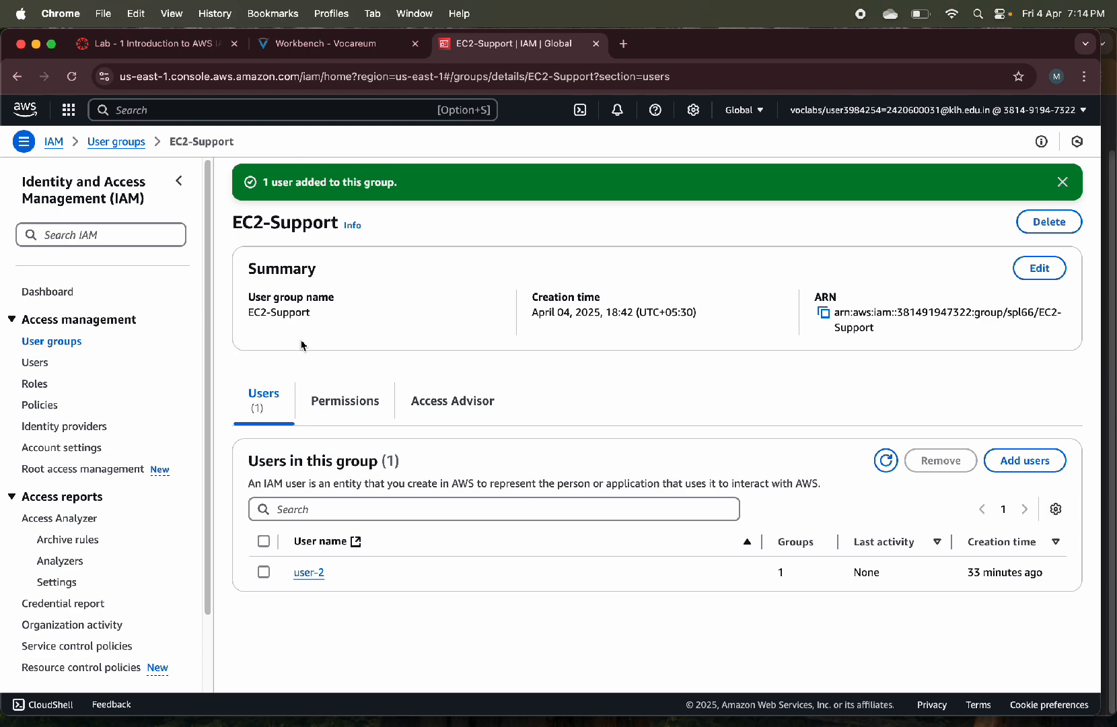
# Check the lab instructions for user-3's assignment, then add user-3 to the EC2-Admin user group in the IAM console
pyautogui.click(329, 44)
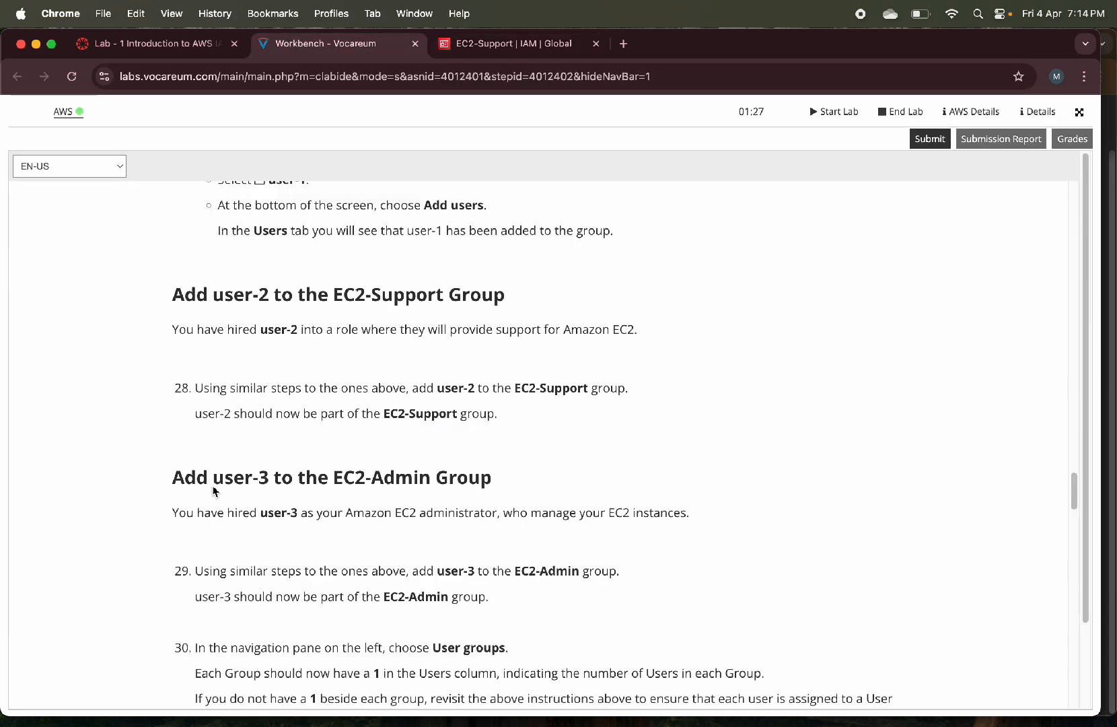
pyautogui.scroll(-5, 404, 493)
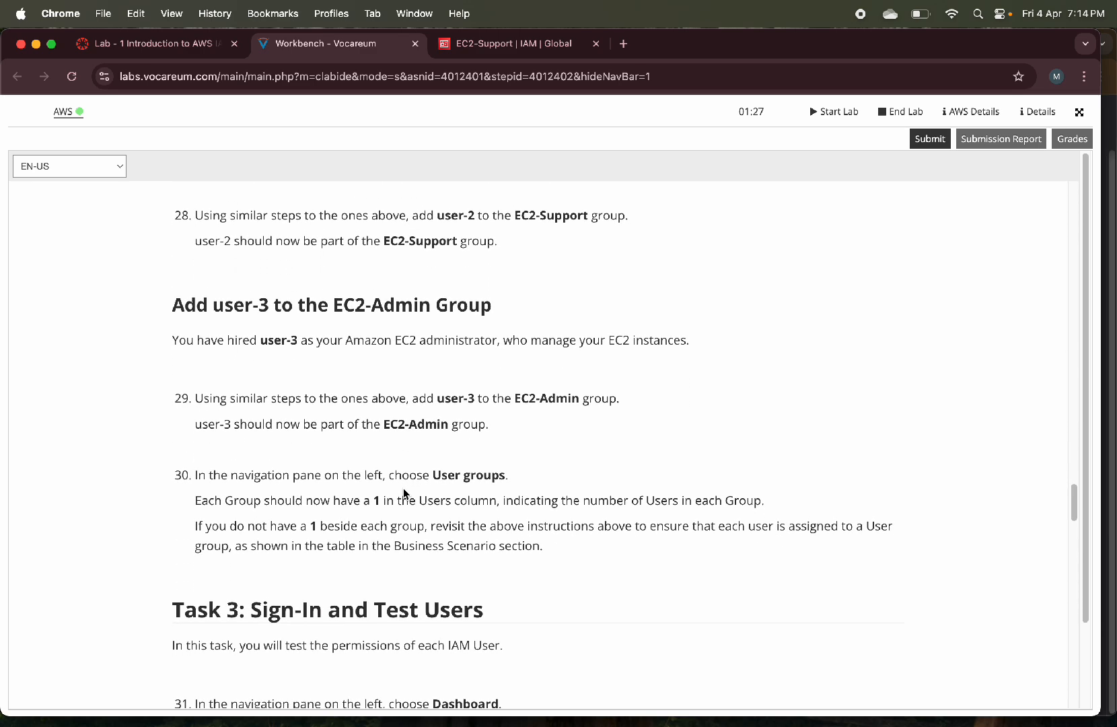
pyautogui.click(503, 44)
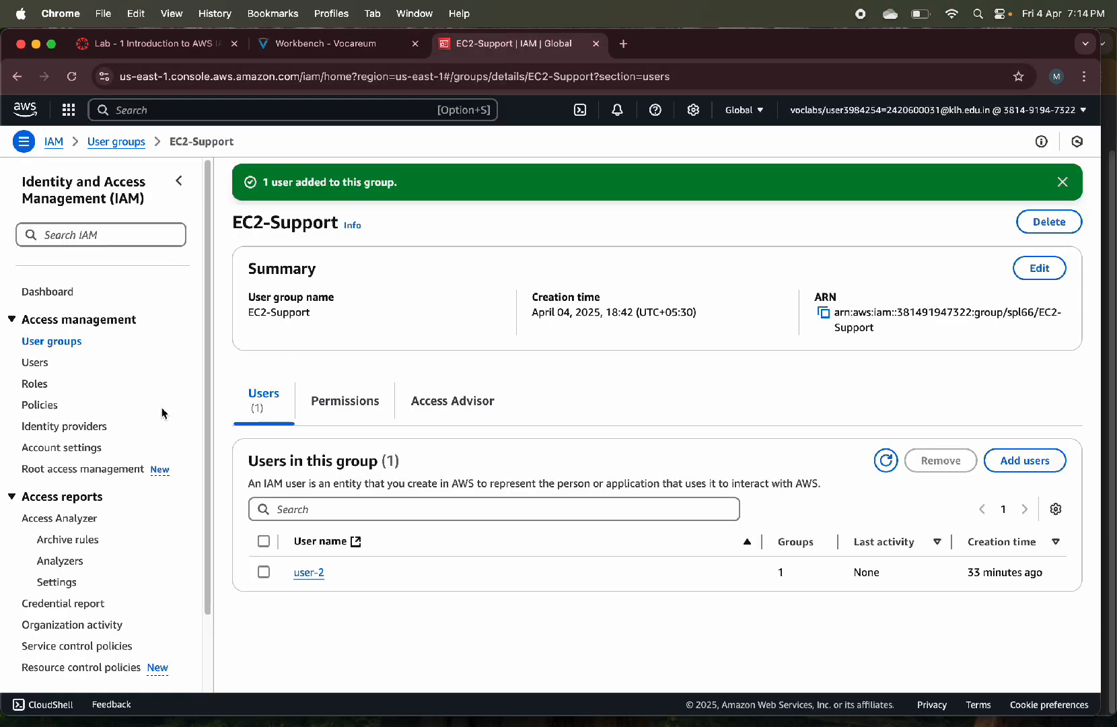
pyautogui.click(54, 342)
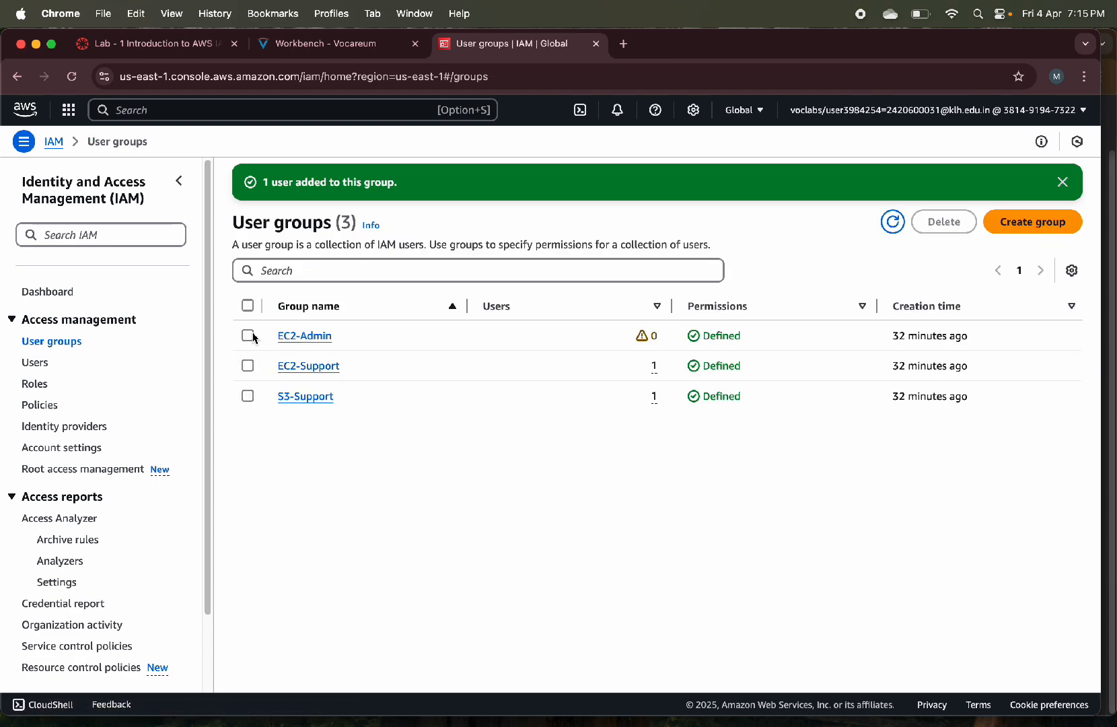
pyautogui.click(300, 336)
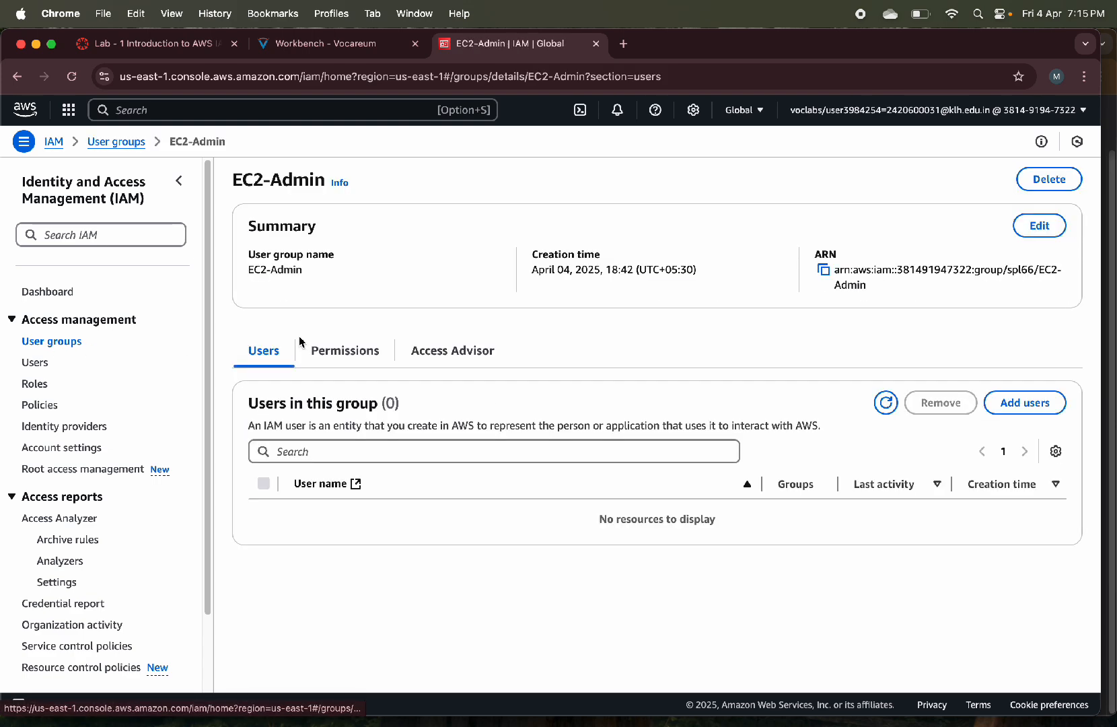
pyautogui.click(1025, 402)
pyautogui.scroll(-8, 552, 494)
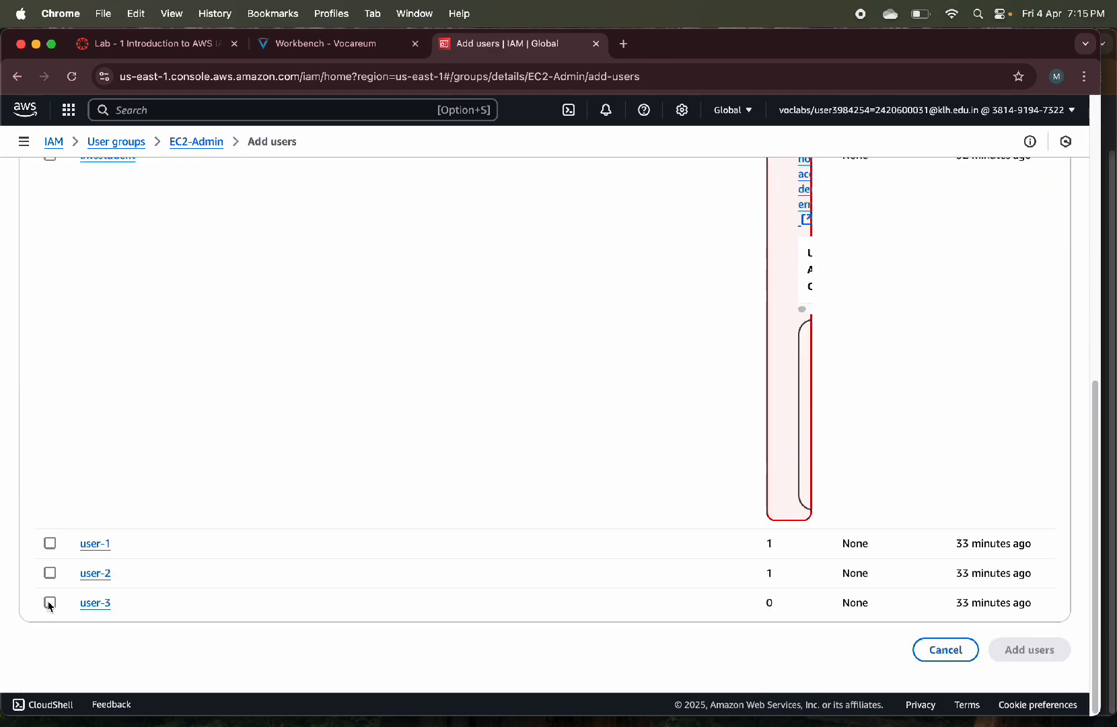
pyautogui.click(50, 603)
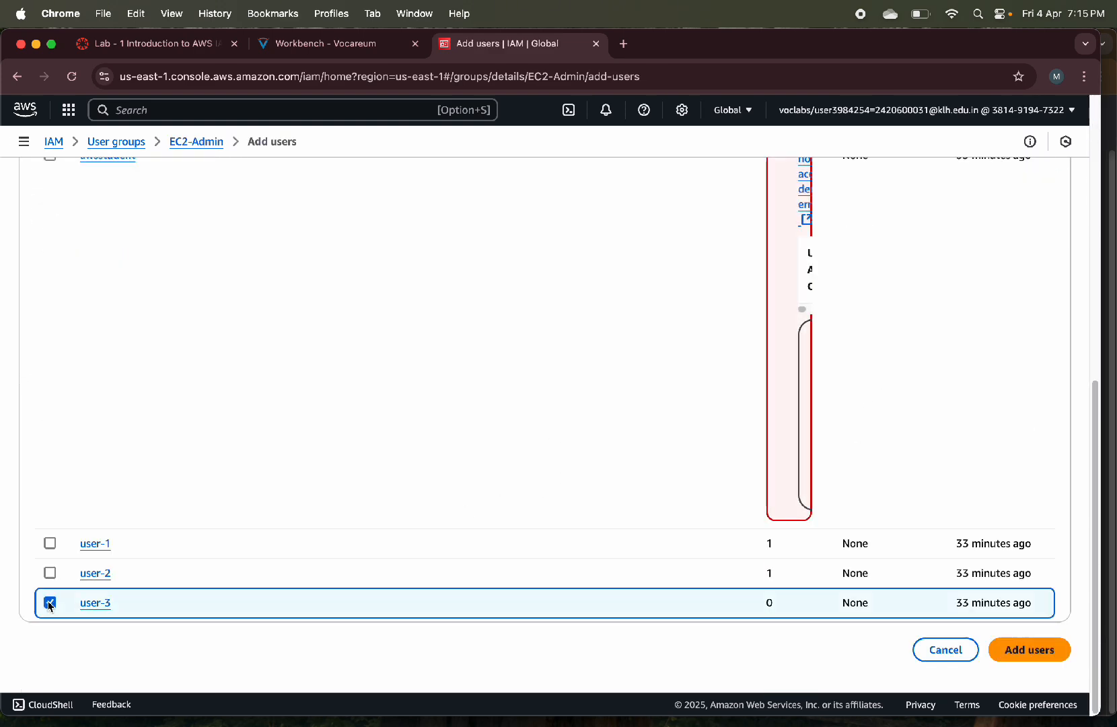
pyautogui.click(1016, 650)
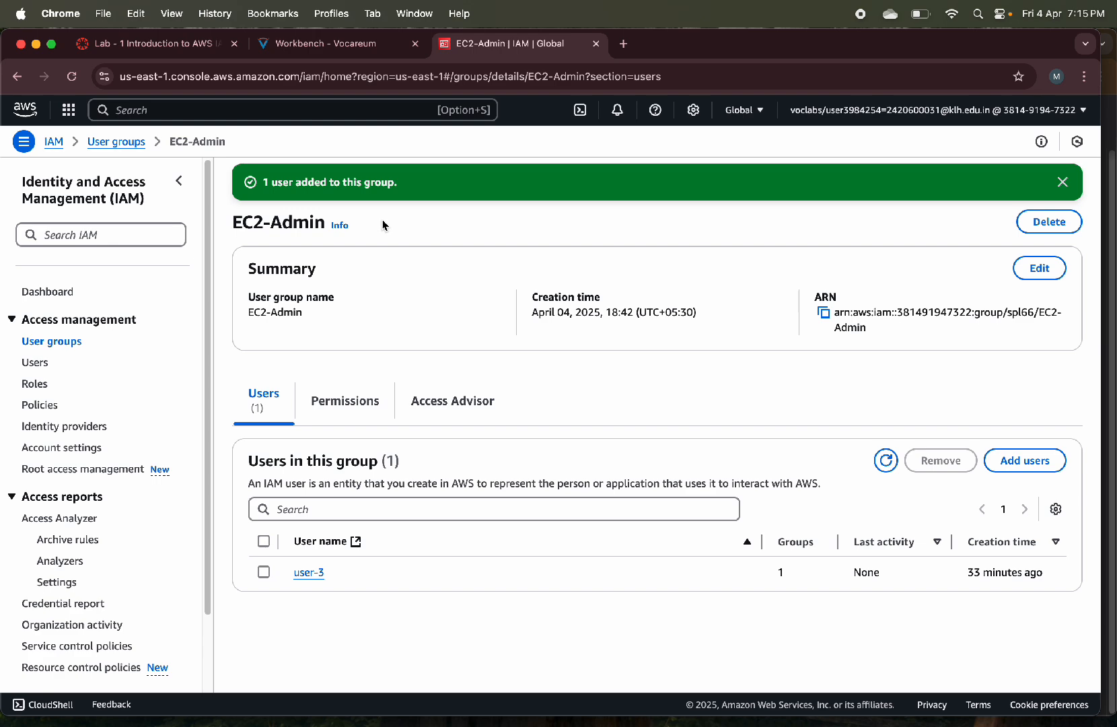
# Read the lab's Task 3 sign-in instructions and copy the sign-in URL for IAM users from the IAM dashboard
pyautogui.click(330, 45)
pyautogui.scroll(-7, 415, 586)
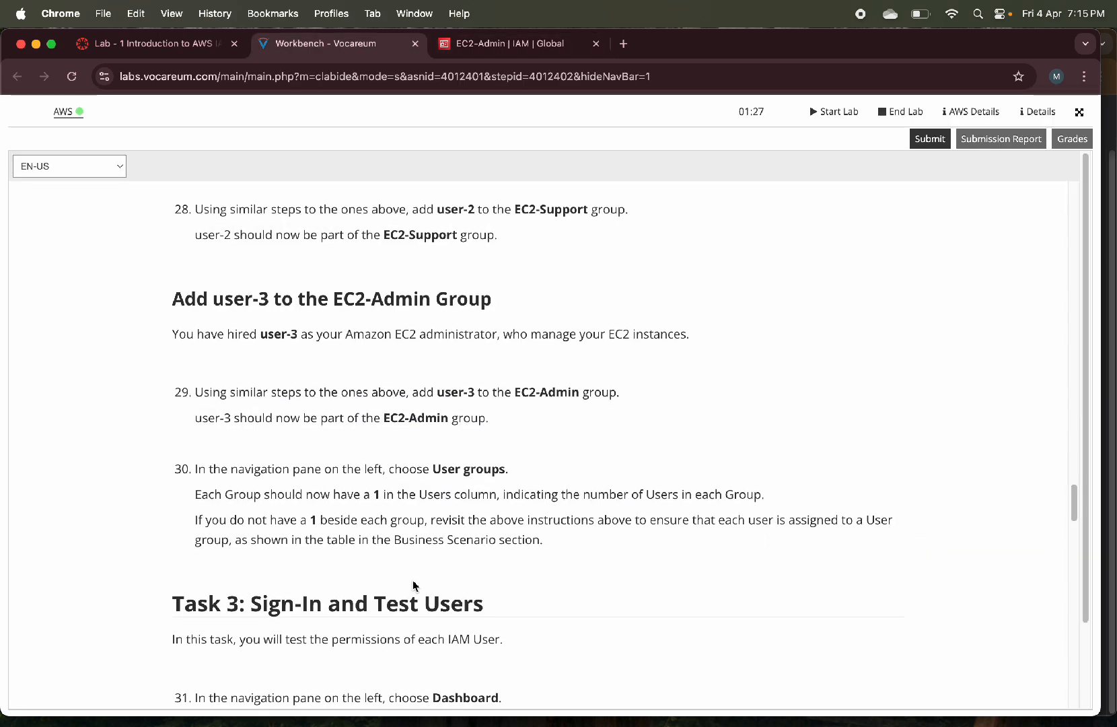
pyautogui.scroll(3, 413, 585)
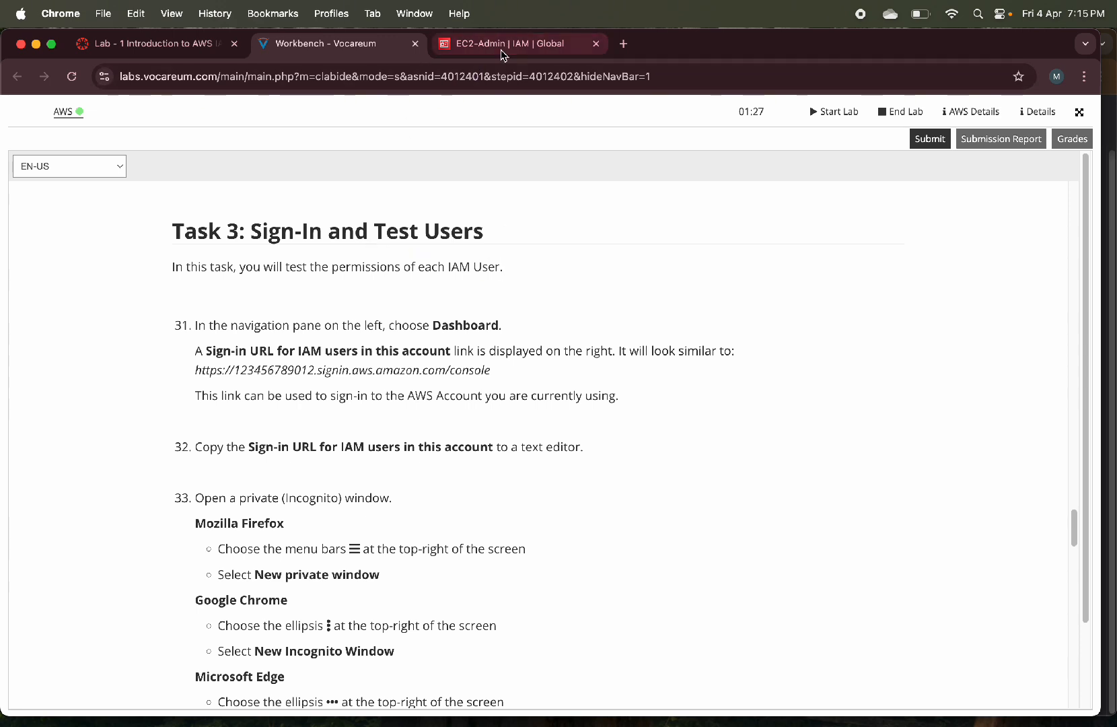
pyautogui.click(511, 47)
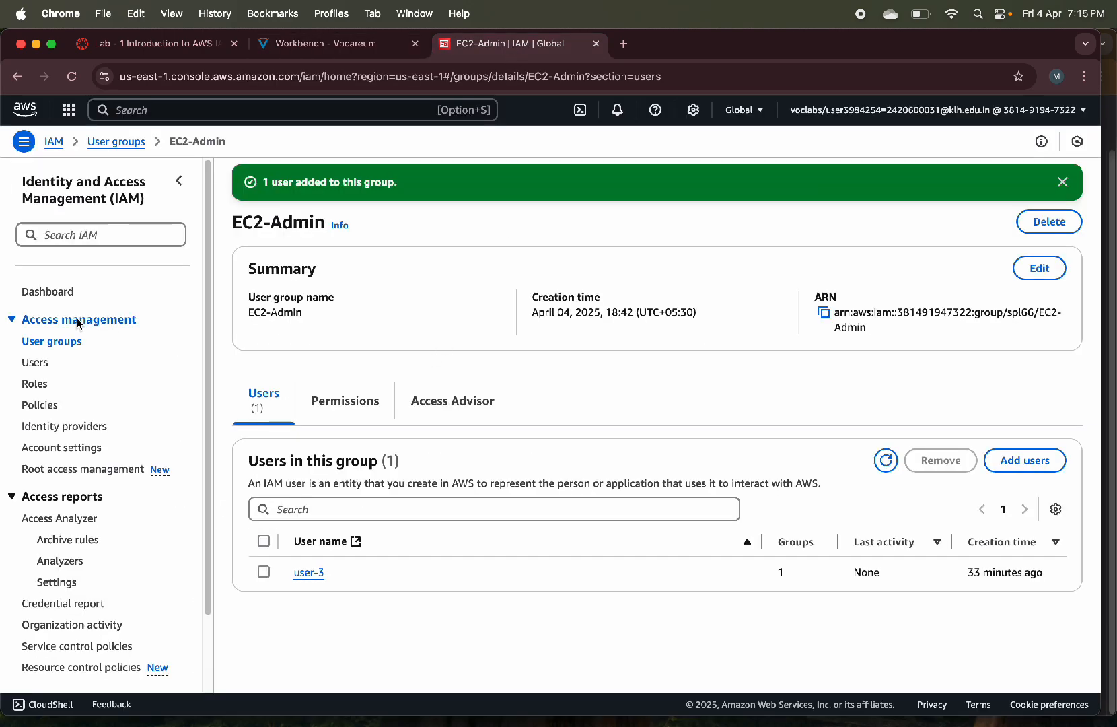
pyautogui.click(61, 296)
pyautogui.scroll(2, 638, 350)
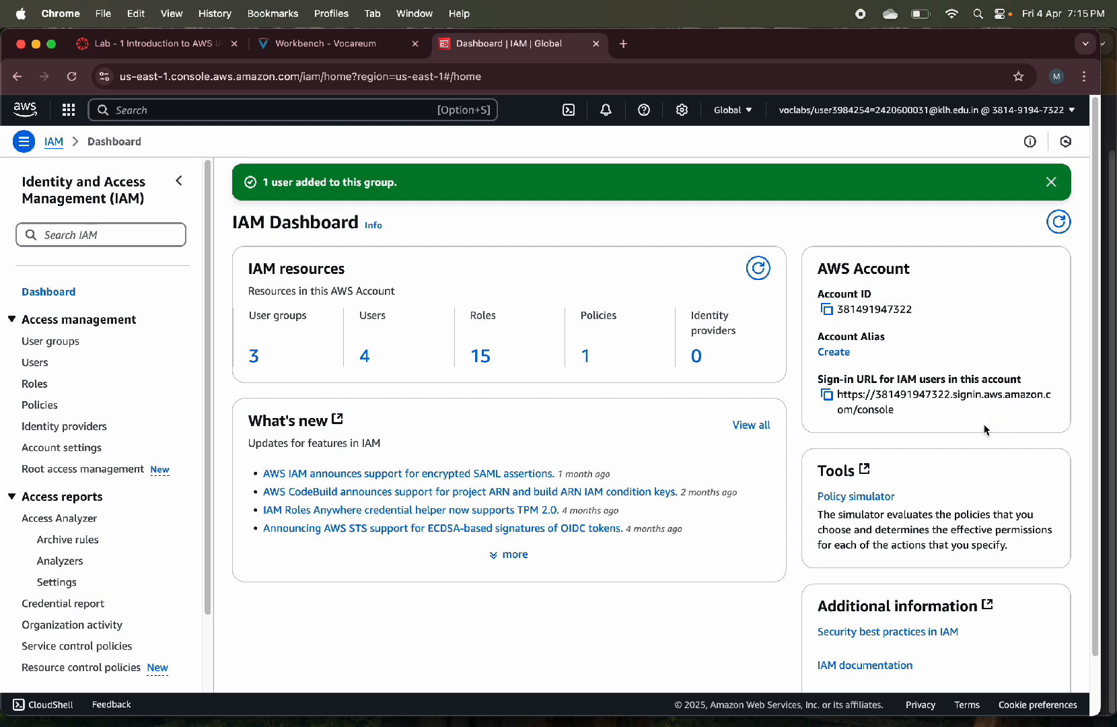
pyautogui.click(827, 395)
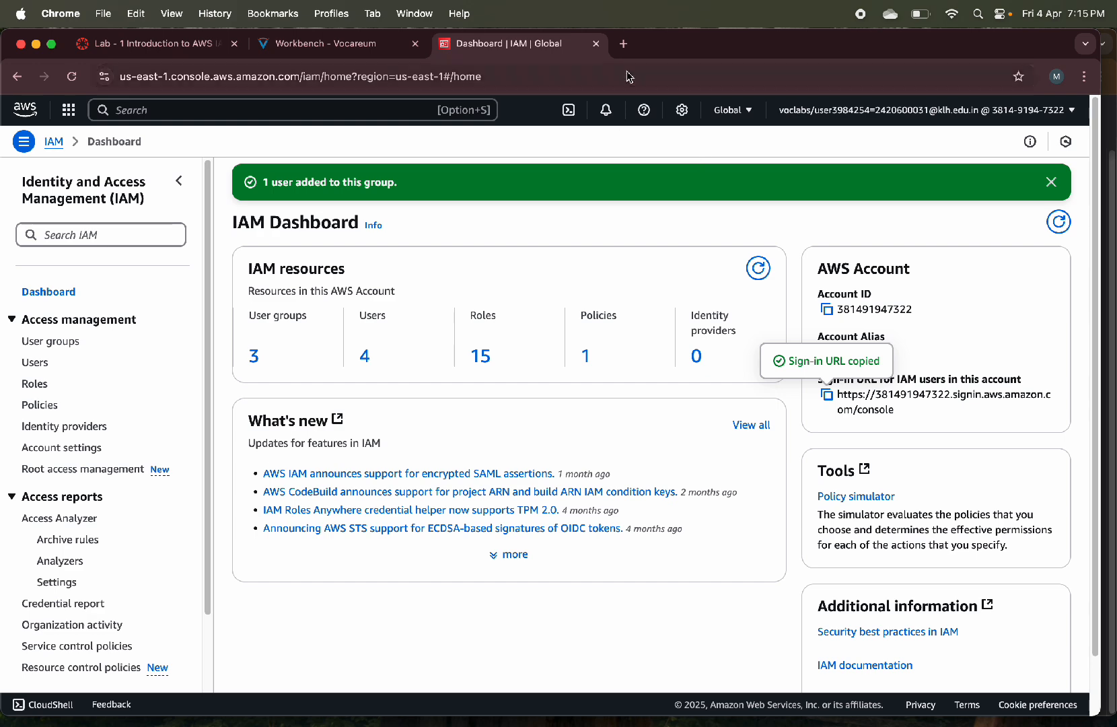
# Open the copied IAM users sign-in URL in a new browser tab
pyautogui.click(623, 43)
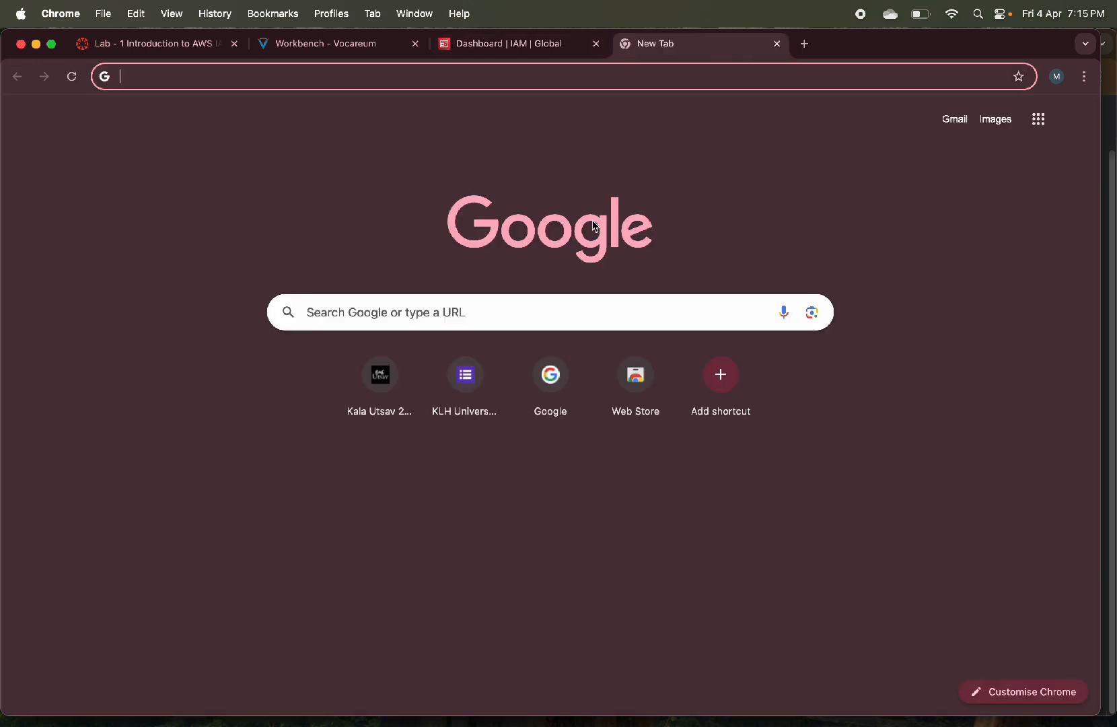
pyautogui.press('super+v')
pyautogui.press('Return')
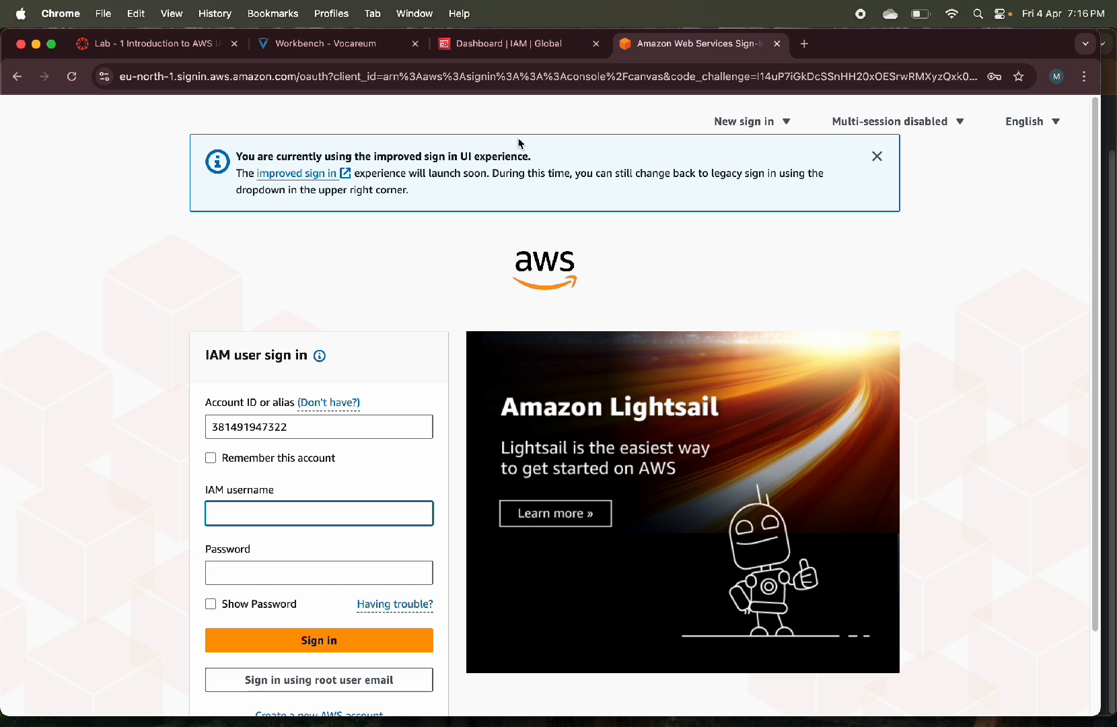
# Copy the IAM user name user-1 from the lab instructions into the sign-in form's IAM username field
pyautogui.click(337, 53)
pyautogui.scroll(-10, 546, 511)
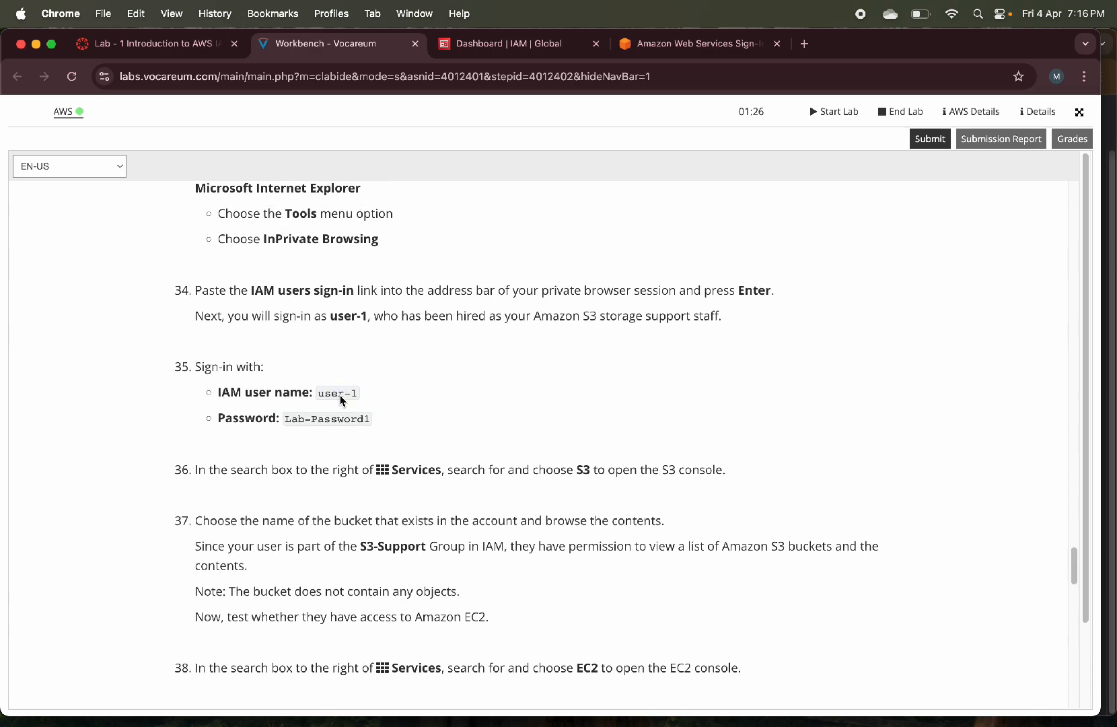
pyautogui.moveTo(318, 394); pyautogui.dragTo(355, 396)
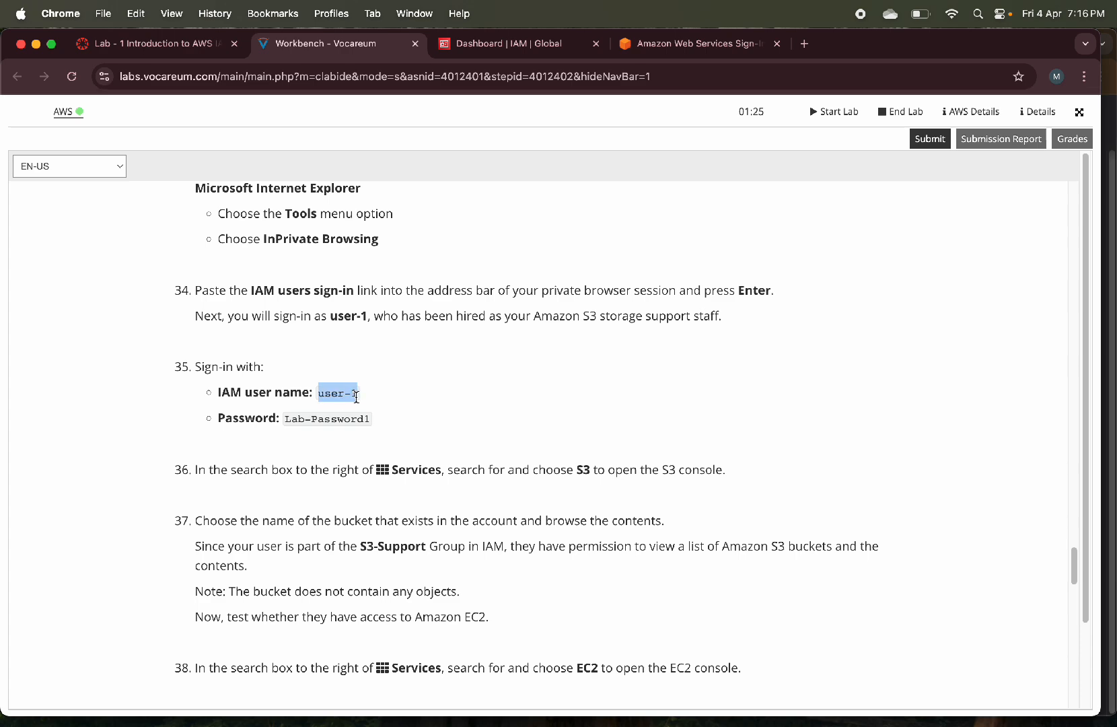
pyautogui.press('super+4')
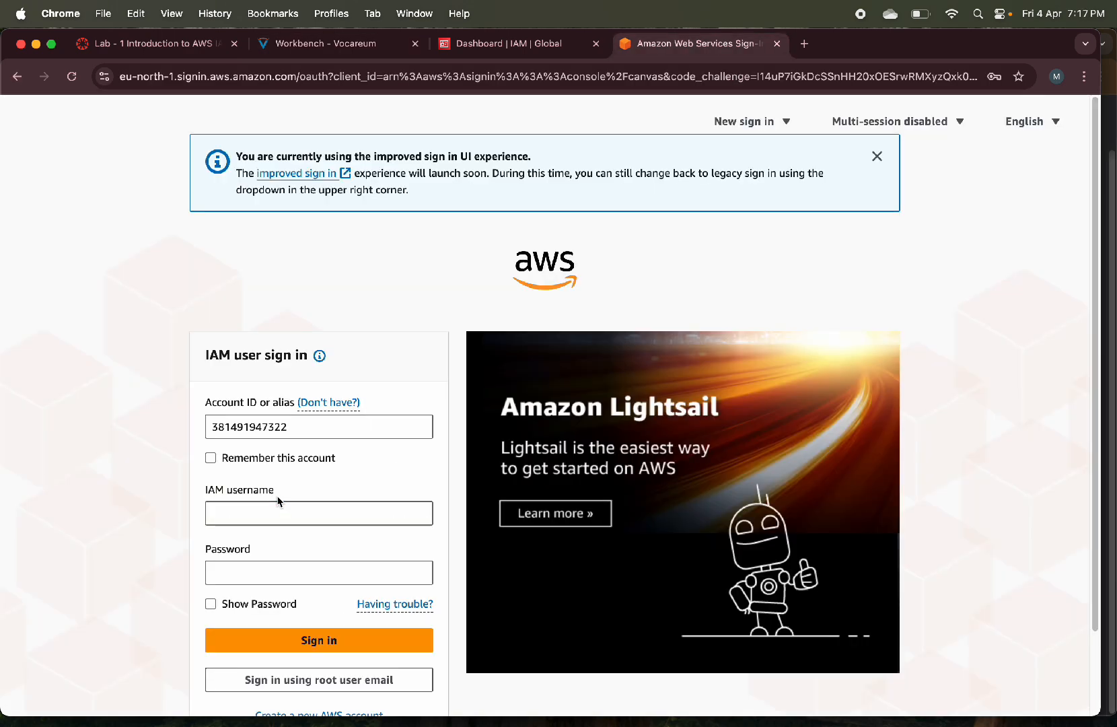
pyautogui.click(275, 512)
pyautogui.press('super+v')
# Copy user-1's password from the lab instructions into the sign-in form's password field and sign in
pyautogui.click(350, 44)
pyautogui.moveTo(285, 418); pyautogui.dragTo(369, 426)
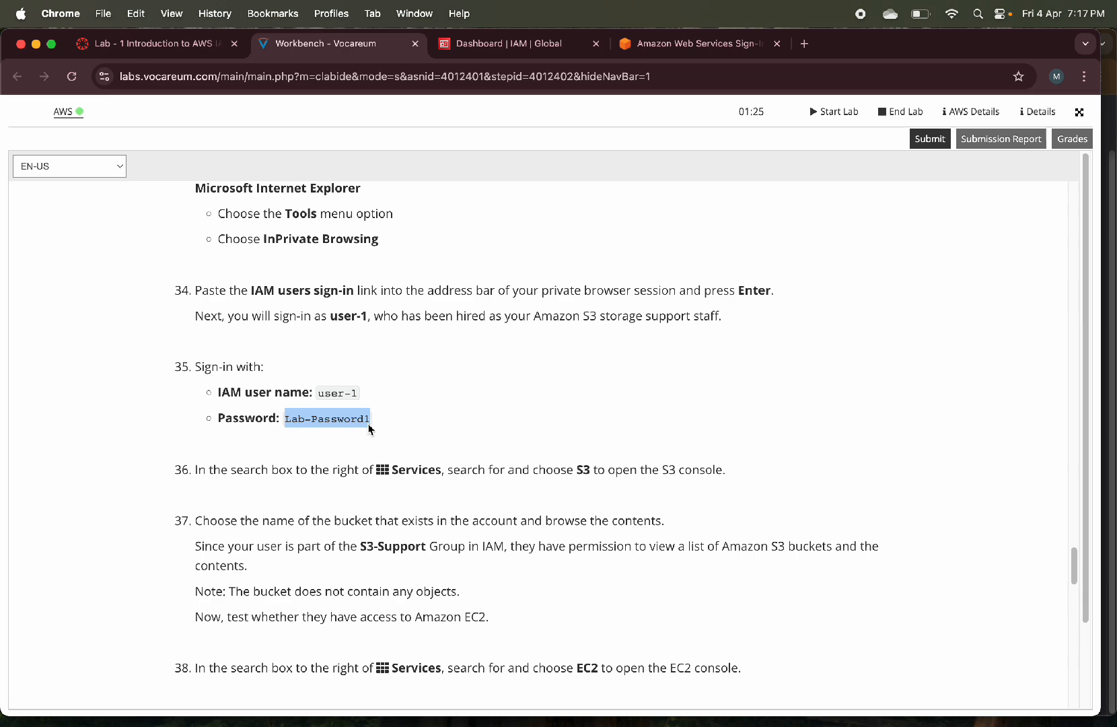
pyautogui.press('super+c')
pyautogui.click(687, 44)
pyautogui.click(276, 574)
pyautogui.press('super+v')
pyautogui.click(309, 638)
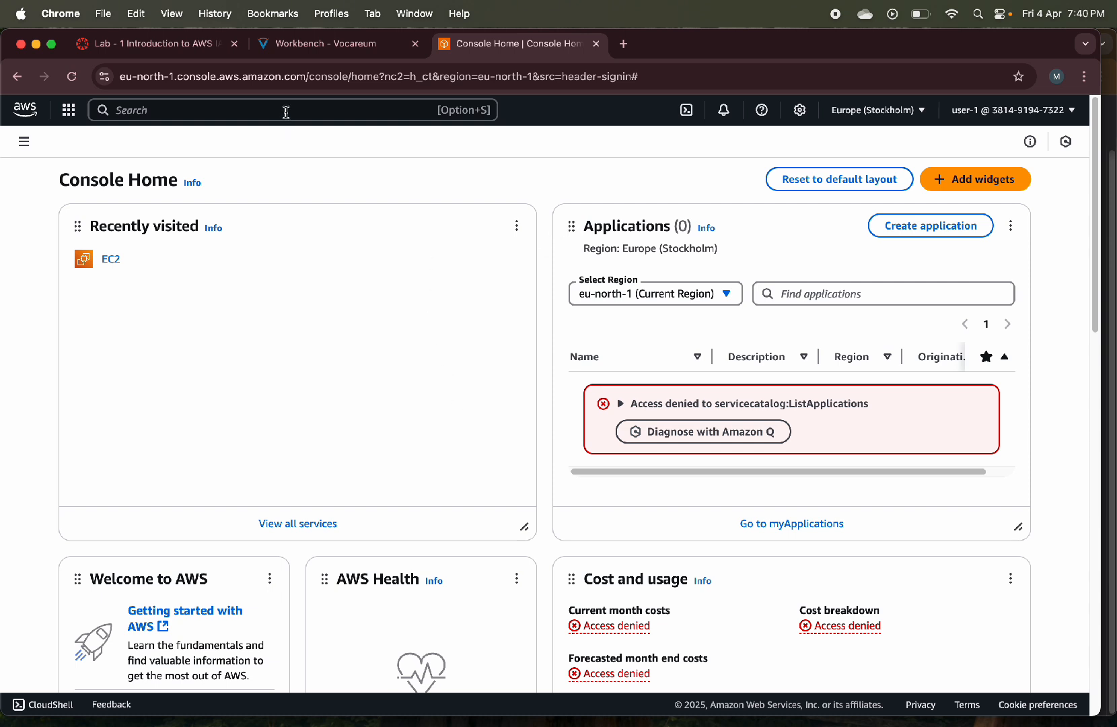
# Search the AWS services for s3, open the S3 console and list its general purpose buckets
pyautogui.click(286, 112)
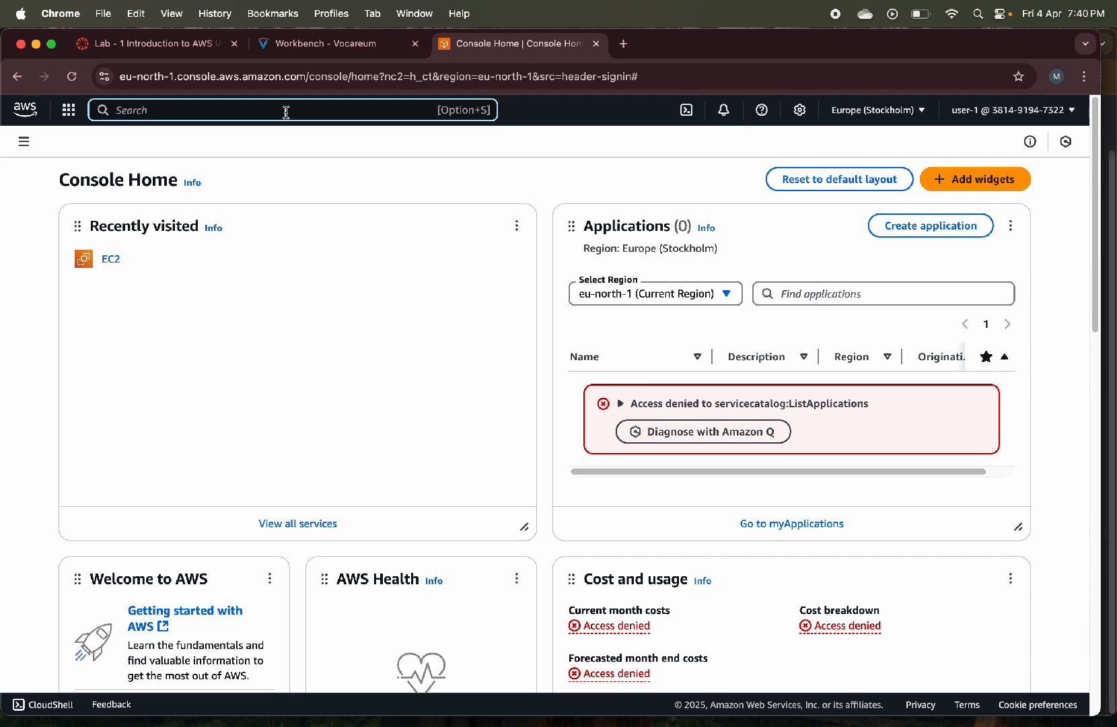
pyautogui.write('s3')
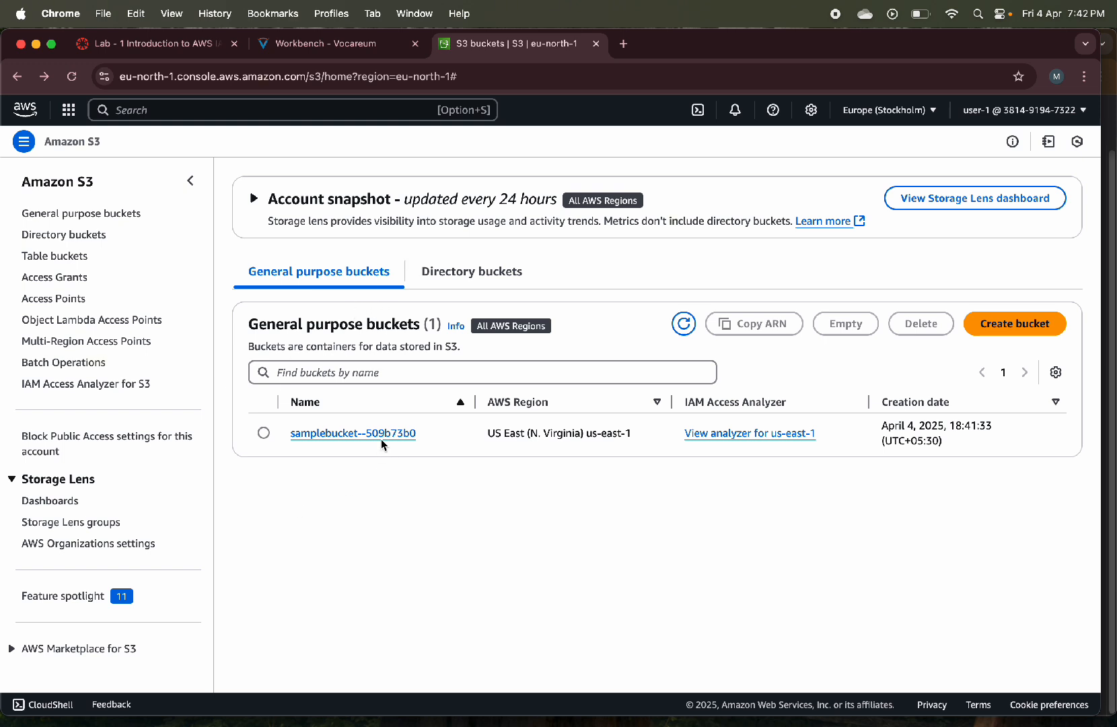
pyautogui.click(314, 273)
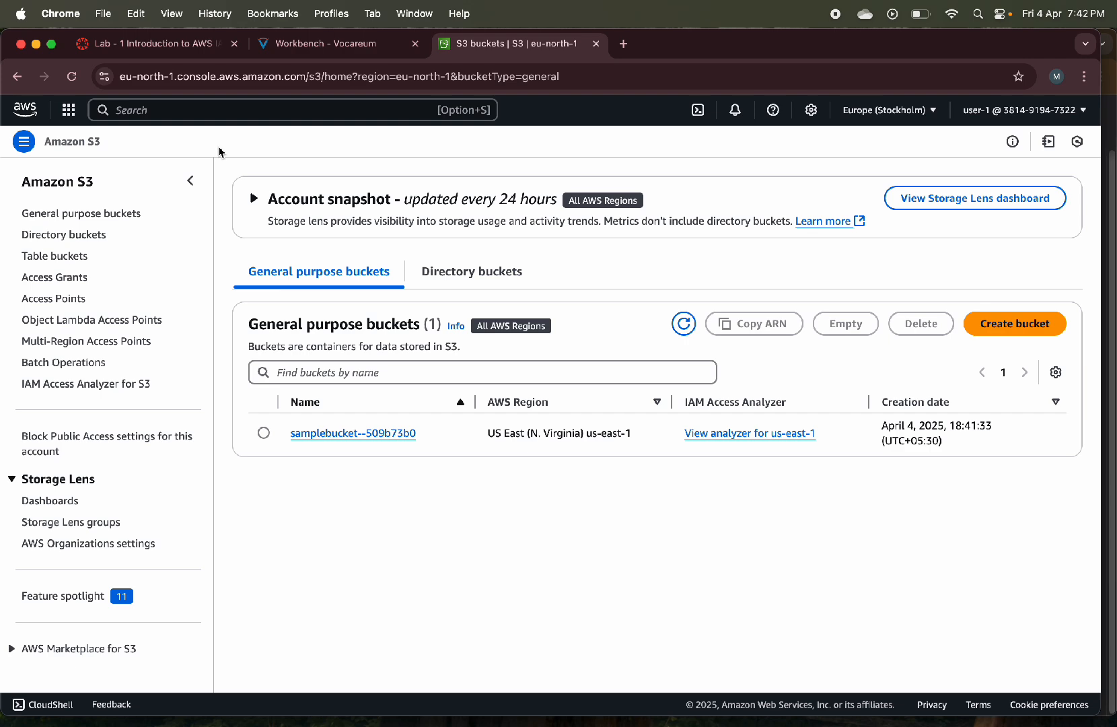
# Search the AWS services for ec2 and open the EC2 console as user-1
pyautogui.click(224, 114)
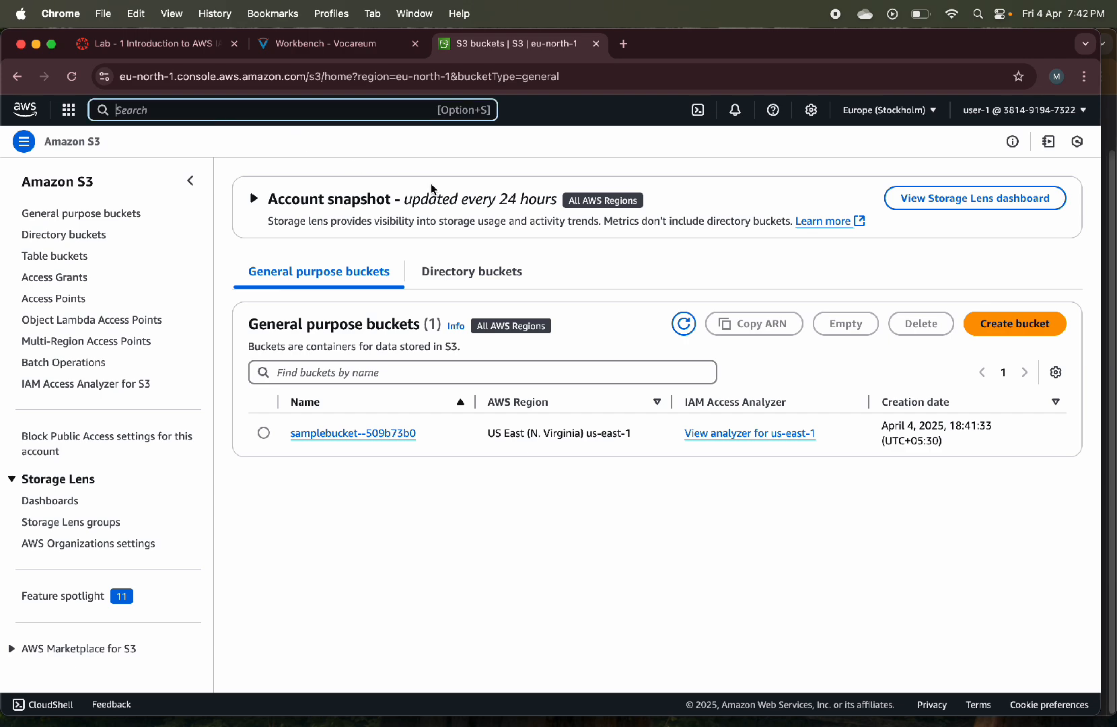
pyautogui.write('ec2')
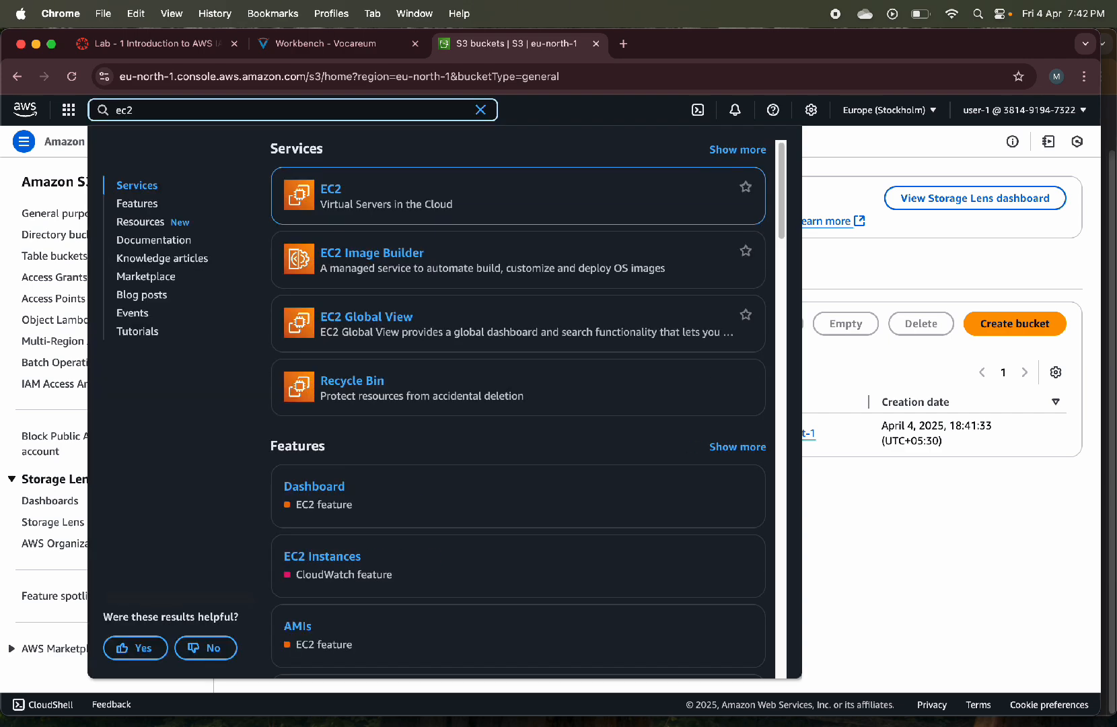
pyautogui.click(333, 192)
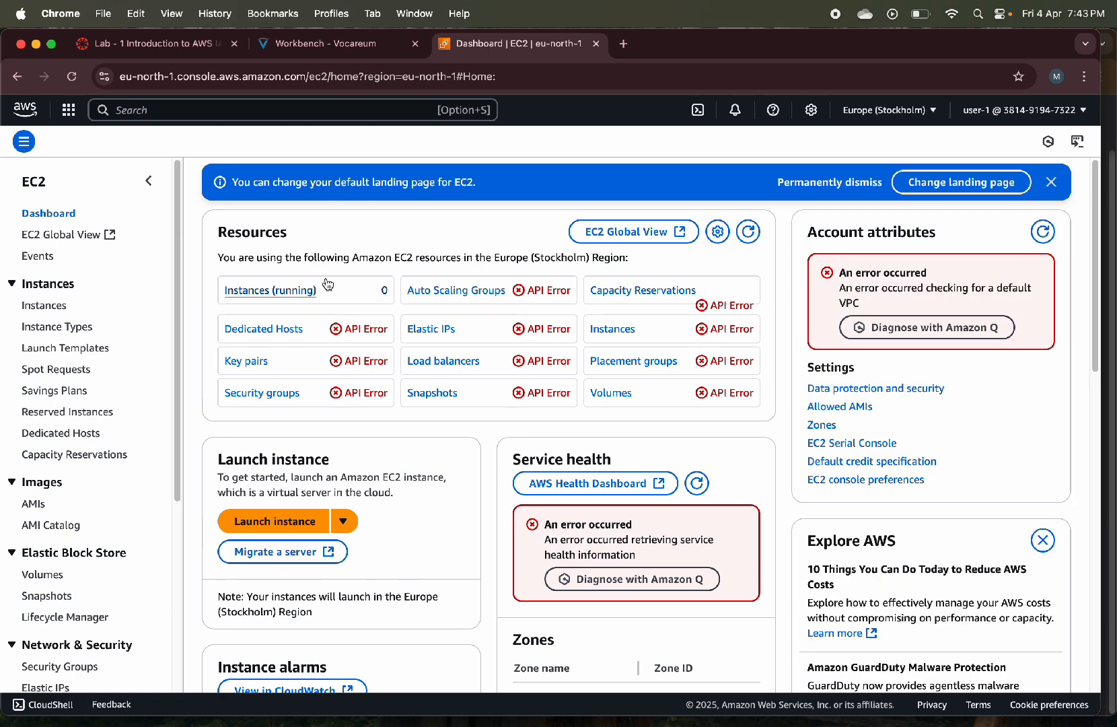
# List the running EC2 instances as user-1 and sign user-1 out of the AWS console
pyautogui.click(269, 290)
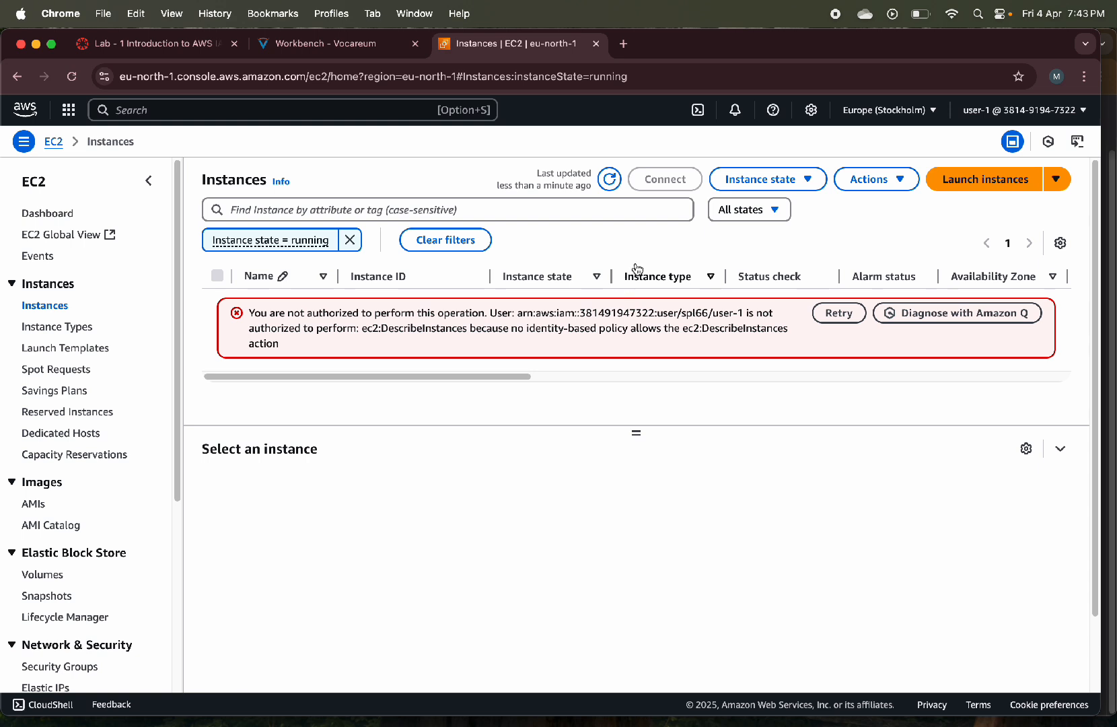
pyautogui.click(1047, 112)
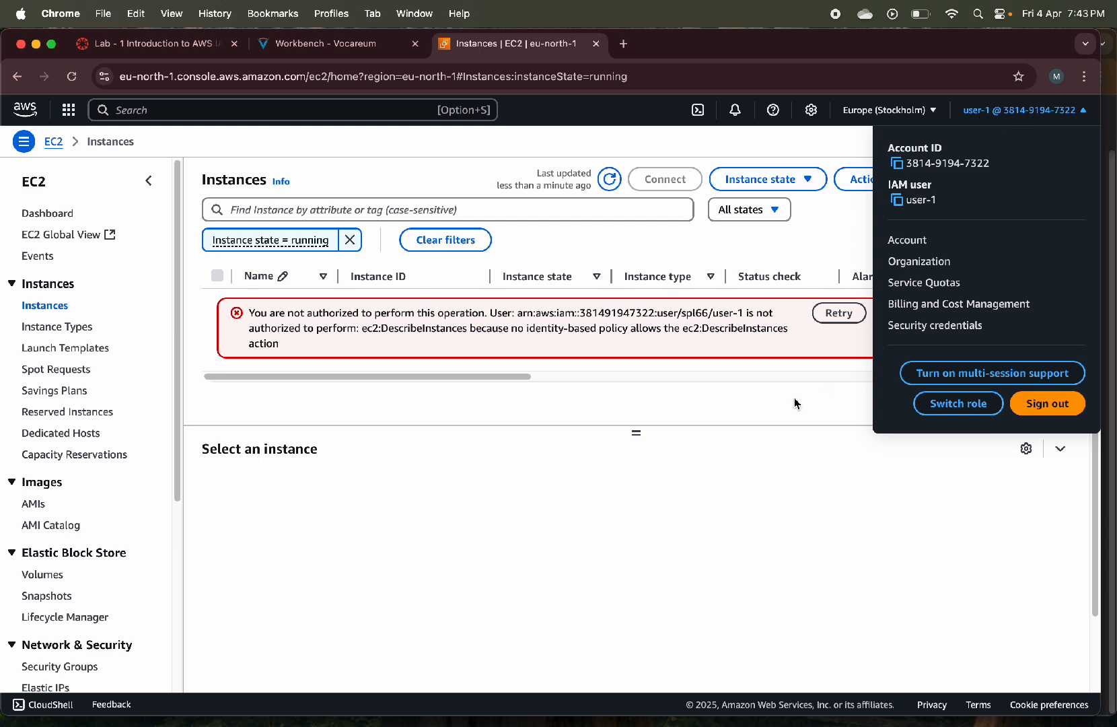
pyautogui.click(1005, 117)
pyautogui.click(1005, 117)
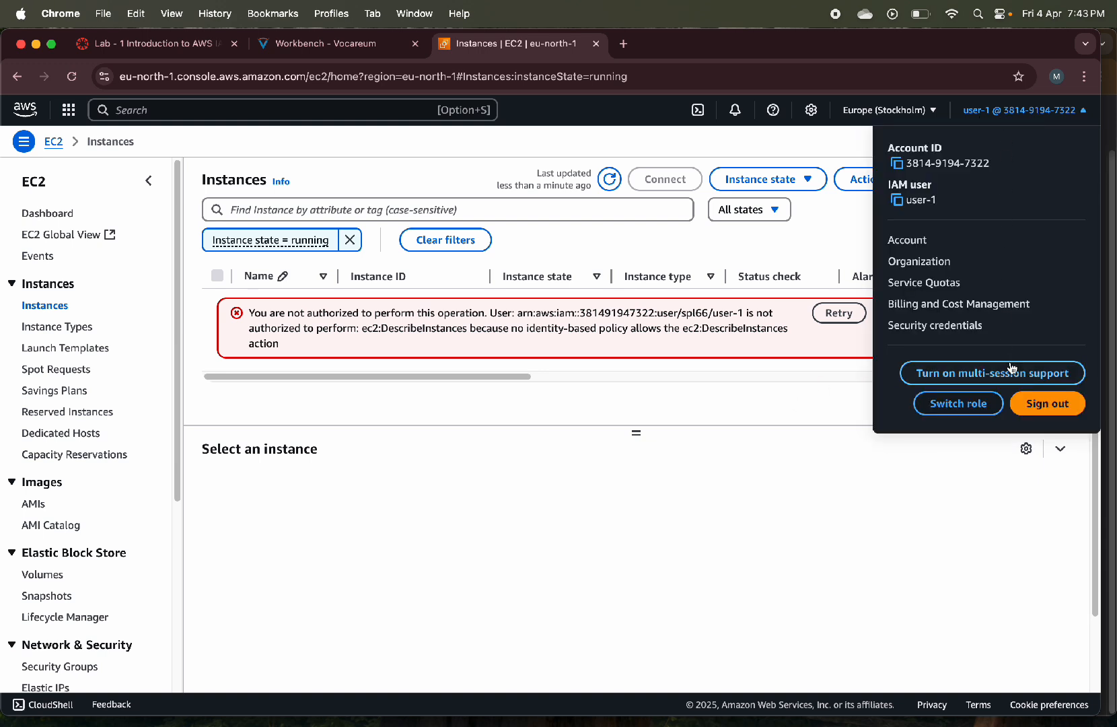
pyautogui.click(1053, 405)
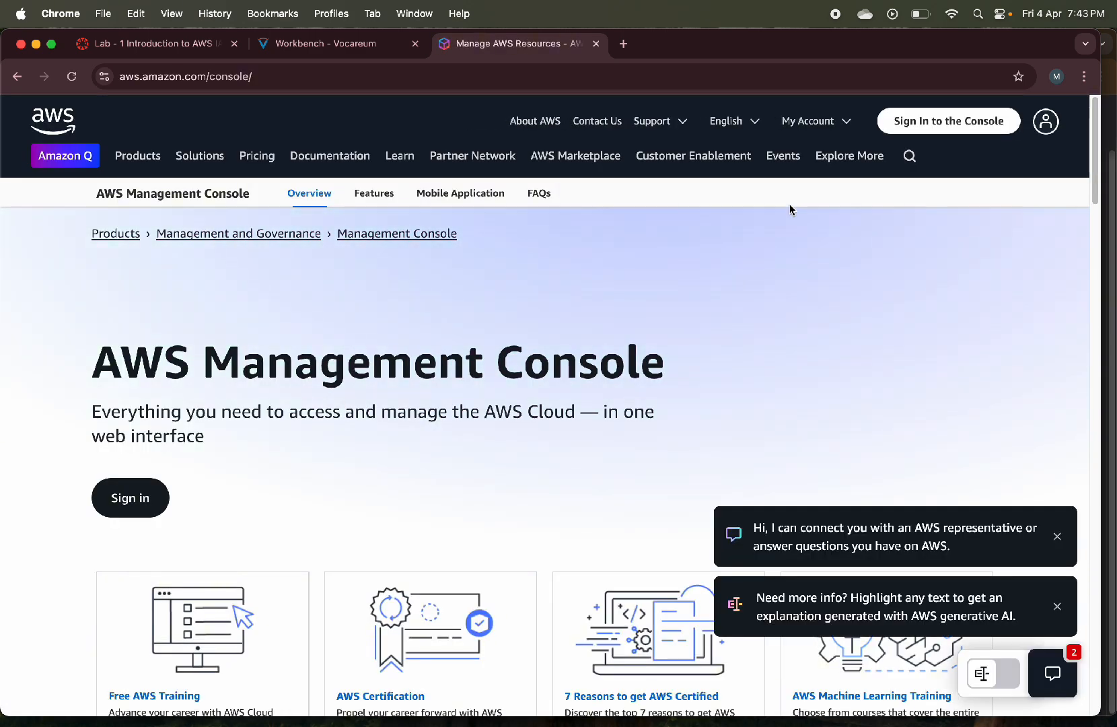
# Sign in to the AWS console as IAM user user-2 with the password copied from the lab instructions, dismissing the browser's password warning
pyautogui.click(929, 128)
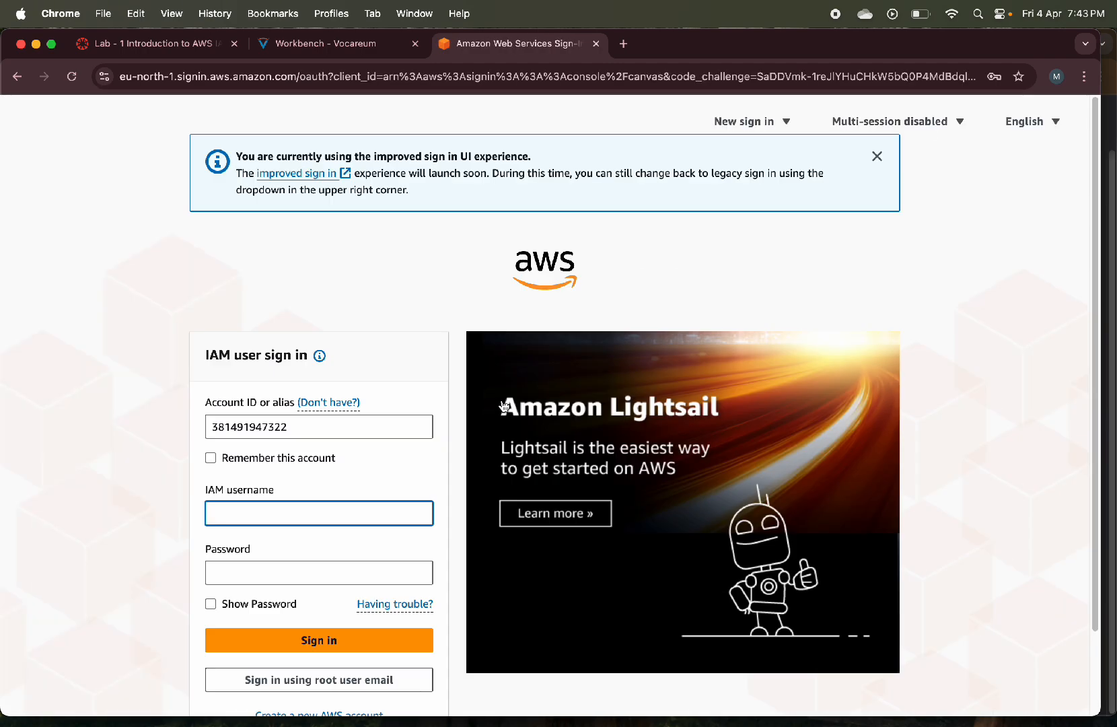
pyautogui.click(327, 44)
pyautogui.scroll(-3, 409, 465)
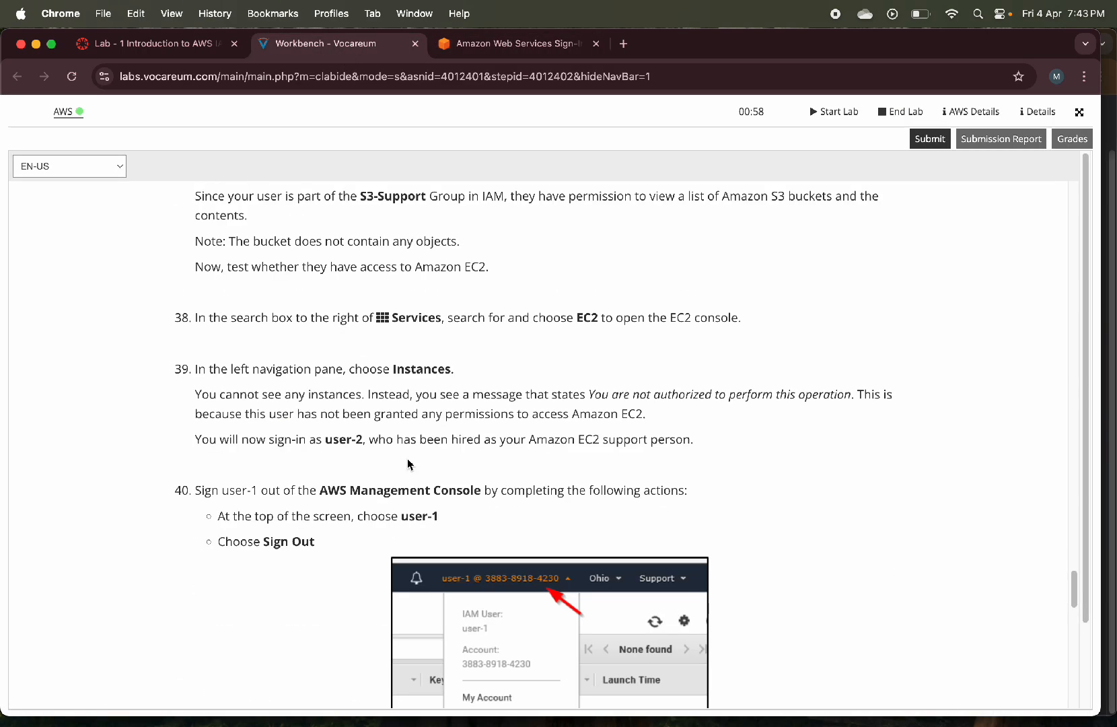
pyautogui.scroll(-10, 410, 464)
pyautogui.scroll(1, 410, 464)
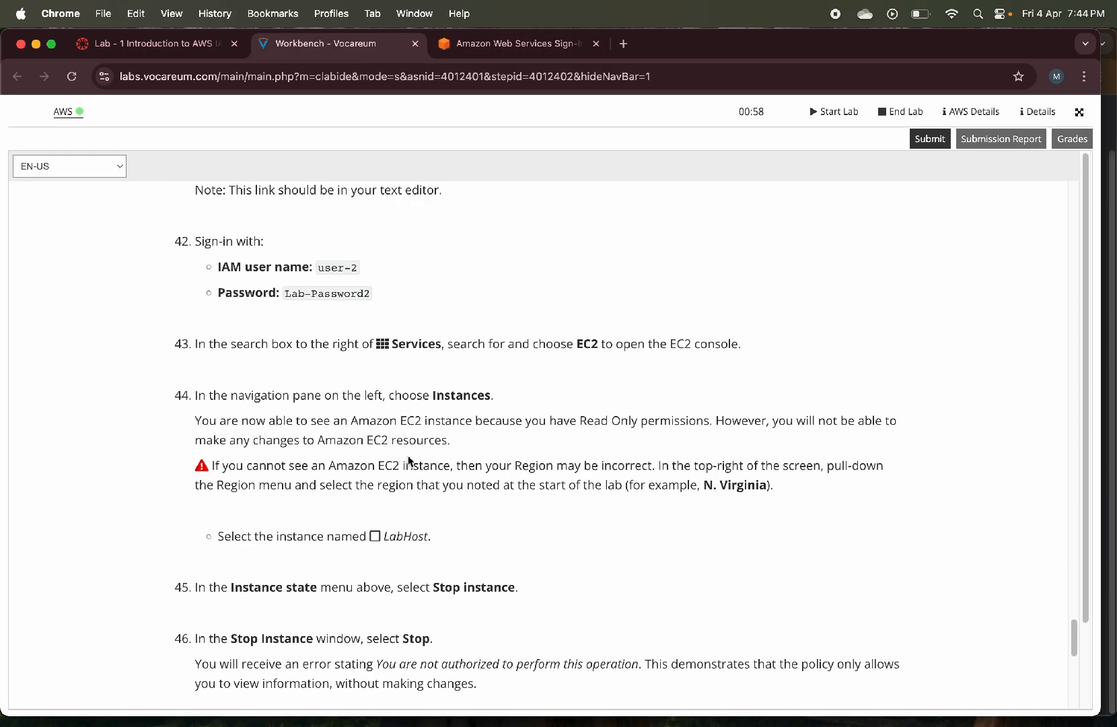
pyautogui.moveTo(319, 267); pyautogui.dragTo(358, 267)
pyautogui.moveTo(284, 293); pyautogui.dragTo(345, 292)
pyautogui.moveTo(345, 292); pyautogui.dragTo(370, 293)
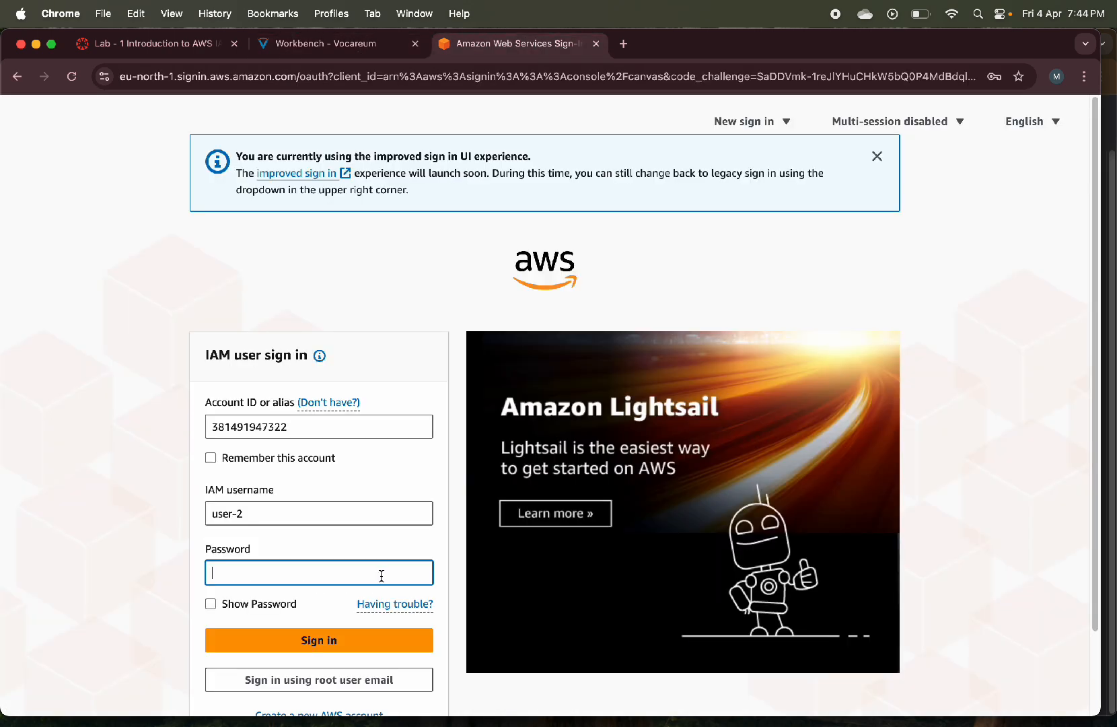
pyautogui.press('Return')
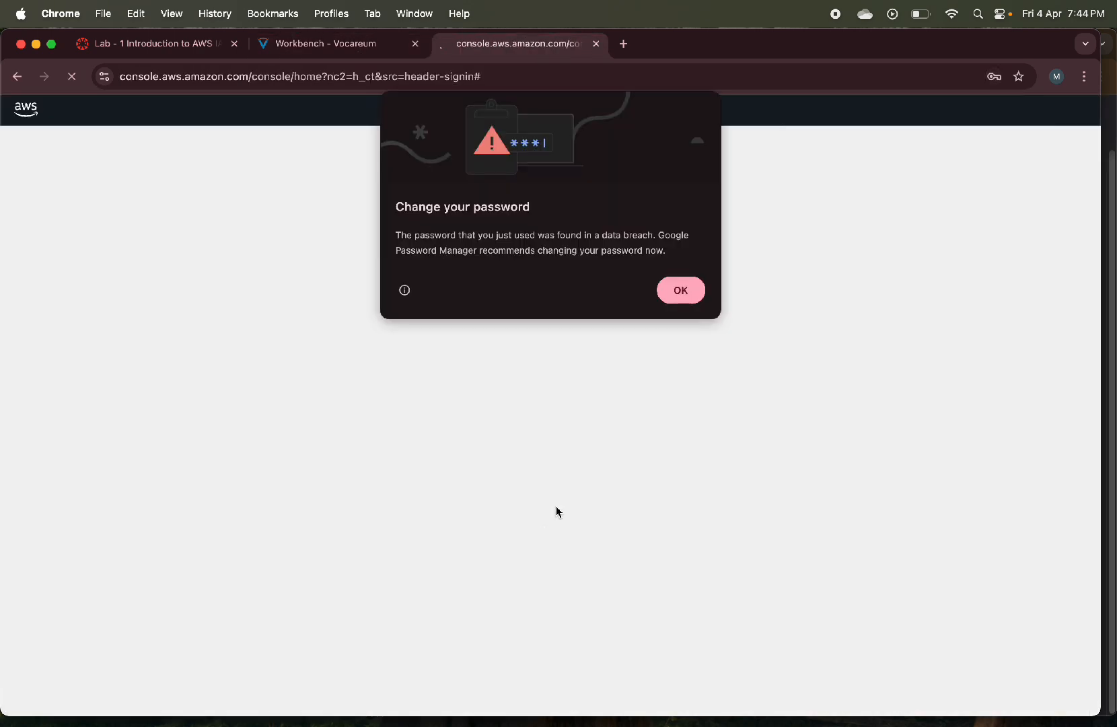
pyautogui.click(674, 290)
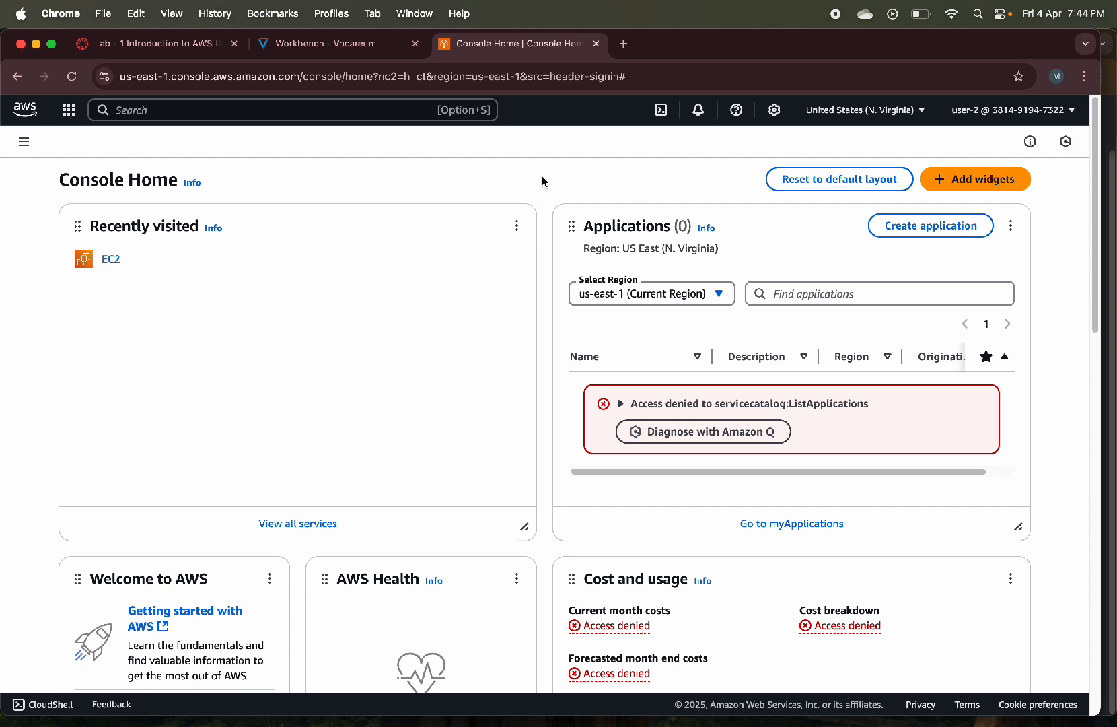
# Search the AWS services for ec2 and list the running instances in the EC2 console as user-2
pyautogui.click(188, 108)
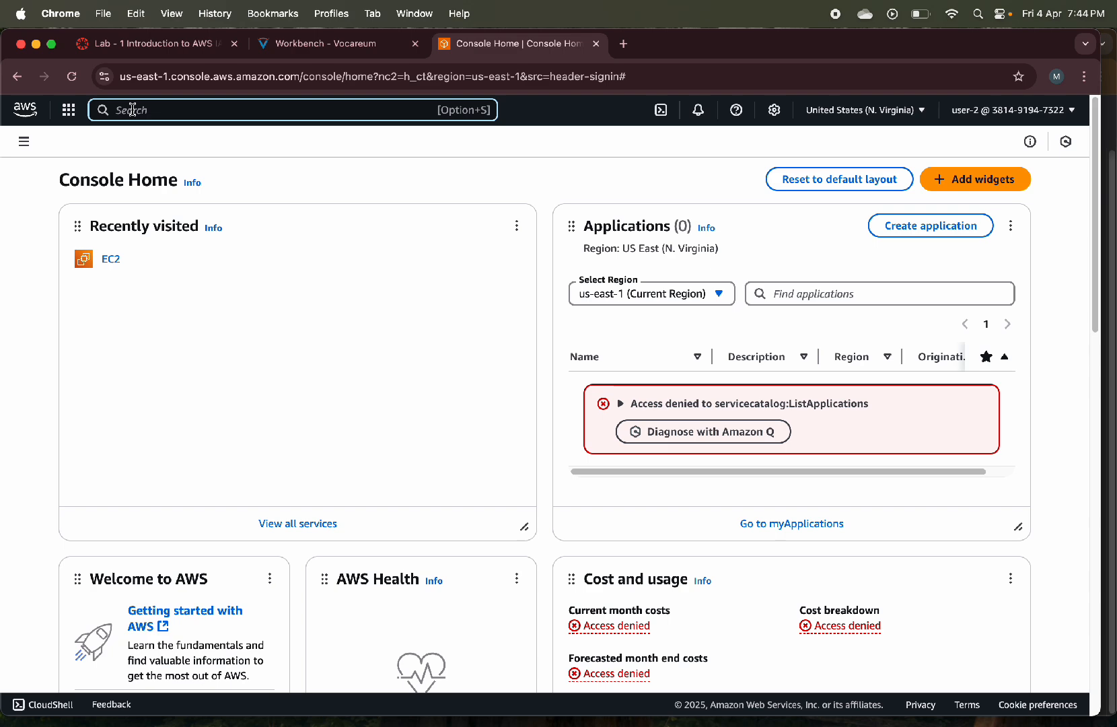
pyautogui.write('ec2')
pyautogui.click(327, 191)
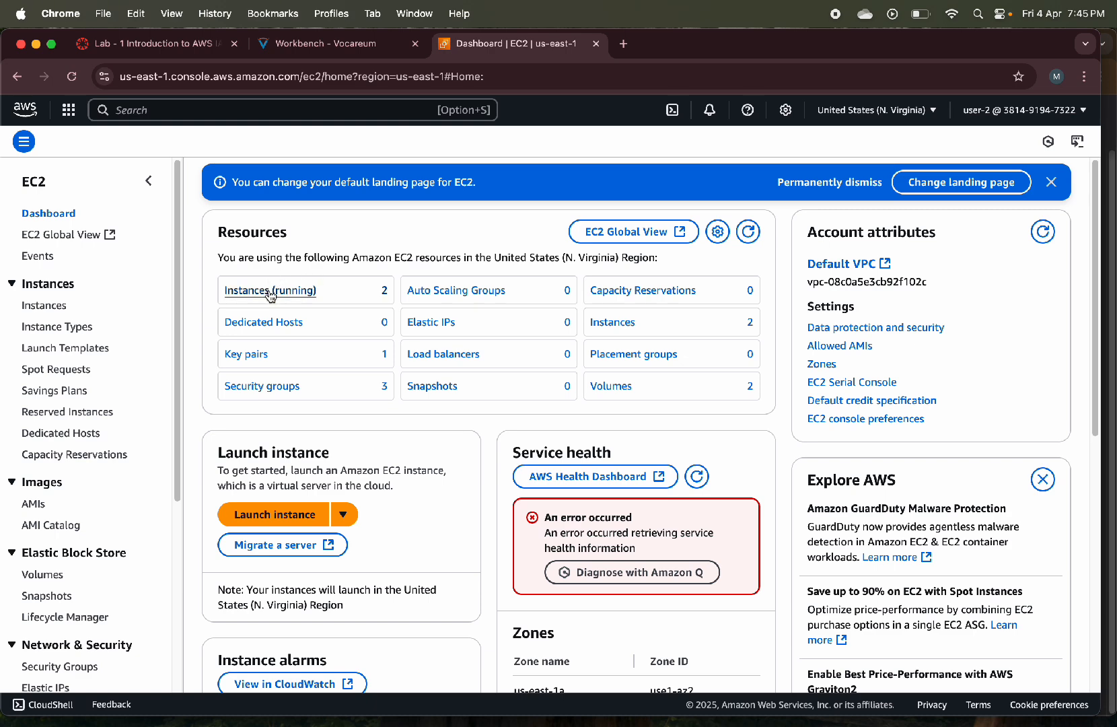
pyautogui.click(299, 293)
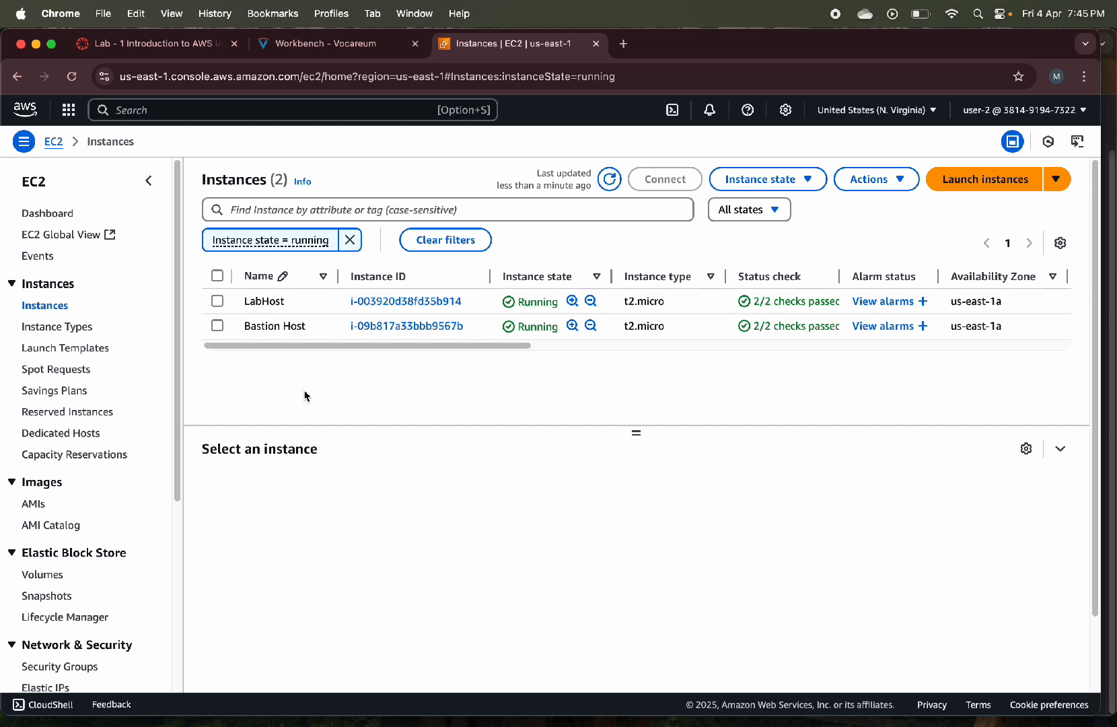
# Try to stop the LabHost instance as user-2 and close the resulting message
pyautogui.click(217, 303)
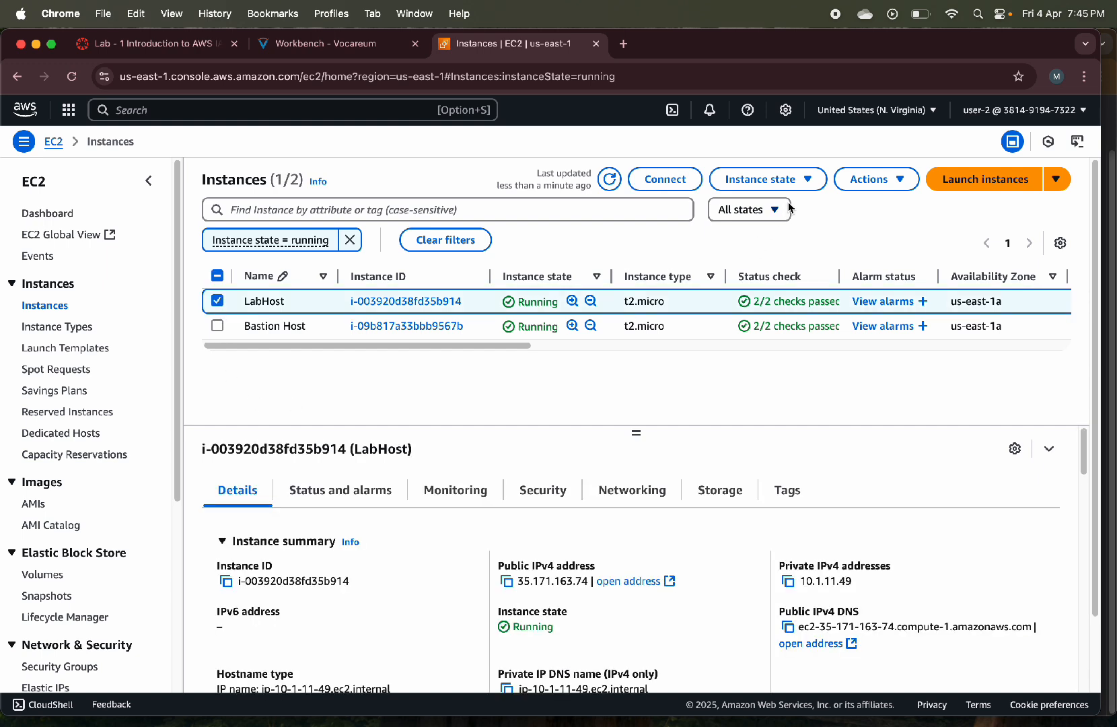
pyautogui.click(805, 181)
pyautogui.click(921, 211)
pyautogui.click(810, 181)
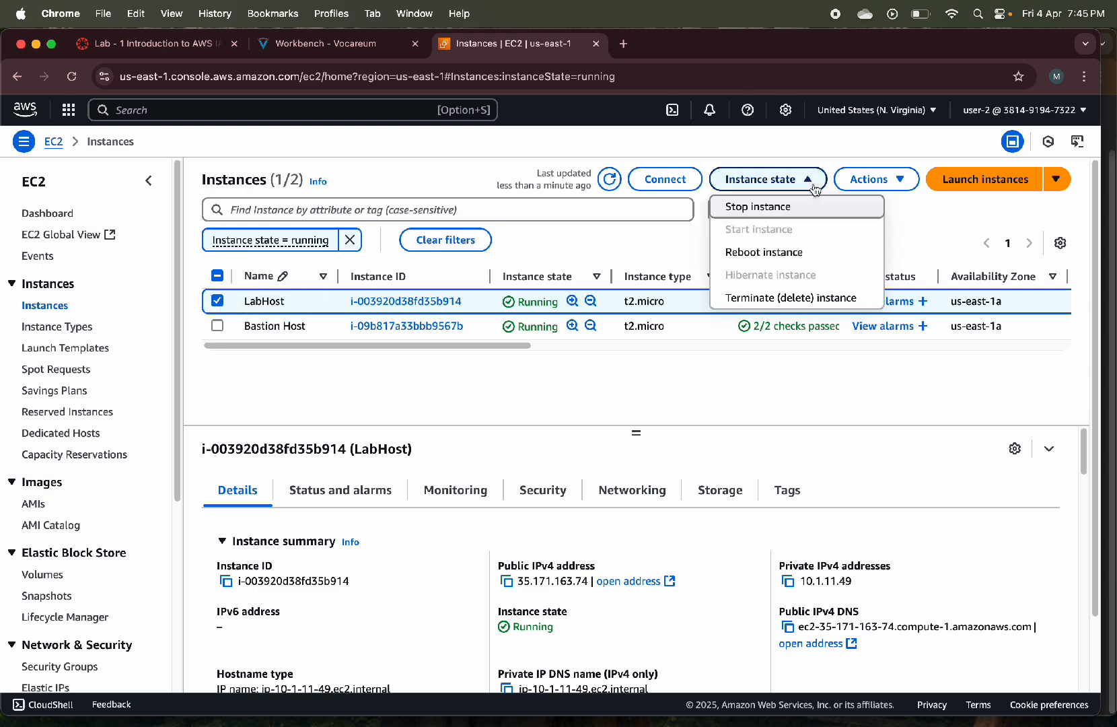
pyautogui.click(813, 209)
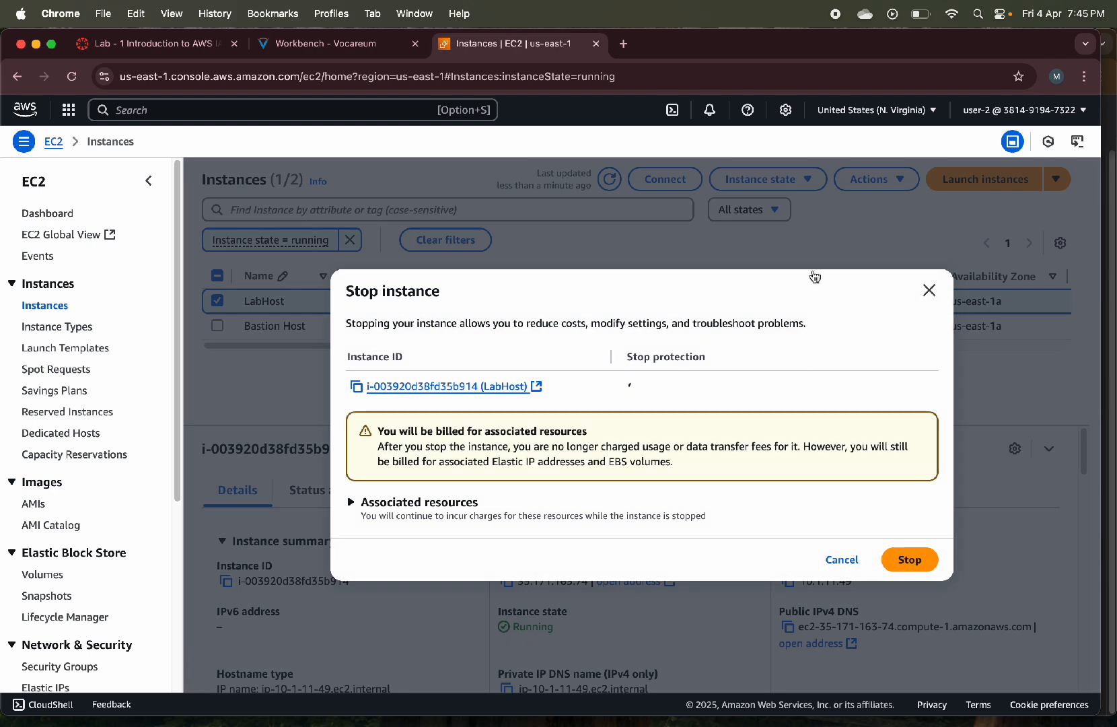
pyautogui.press('Escape')
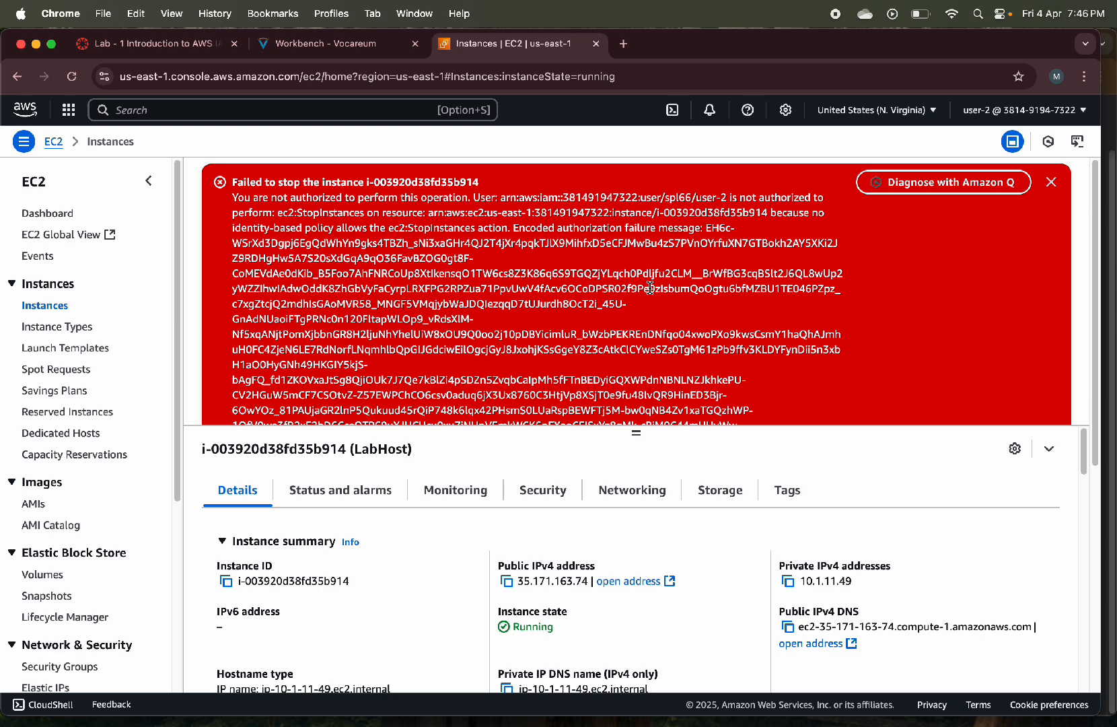
pyautogui.click(1050, 182)
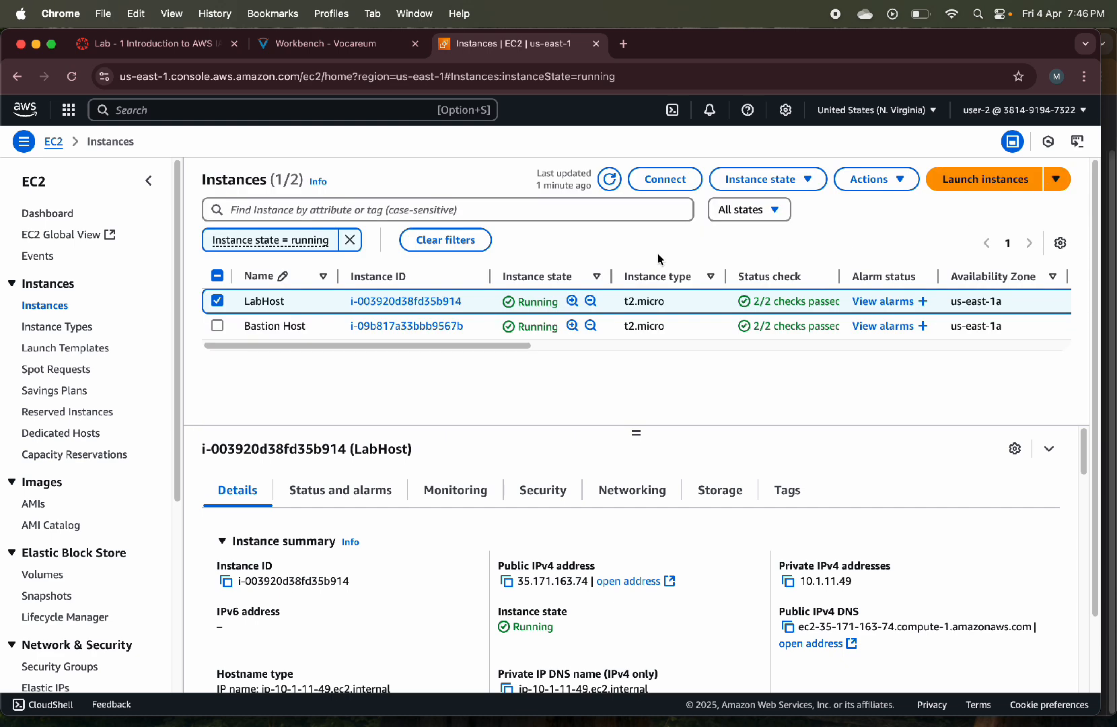
# Read the lab instructions up to step 52 and sign user-2 out of the AWS console
pyautogui.click(376, 45)
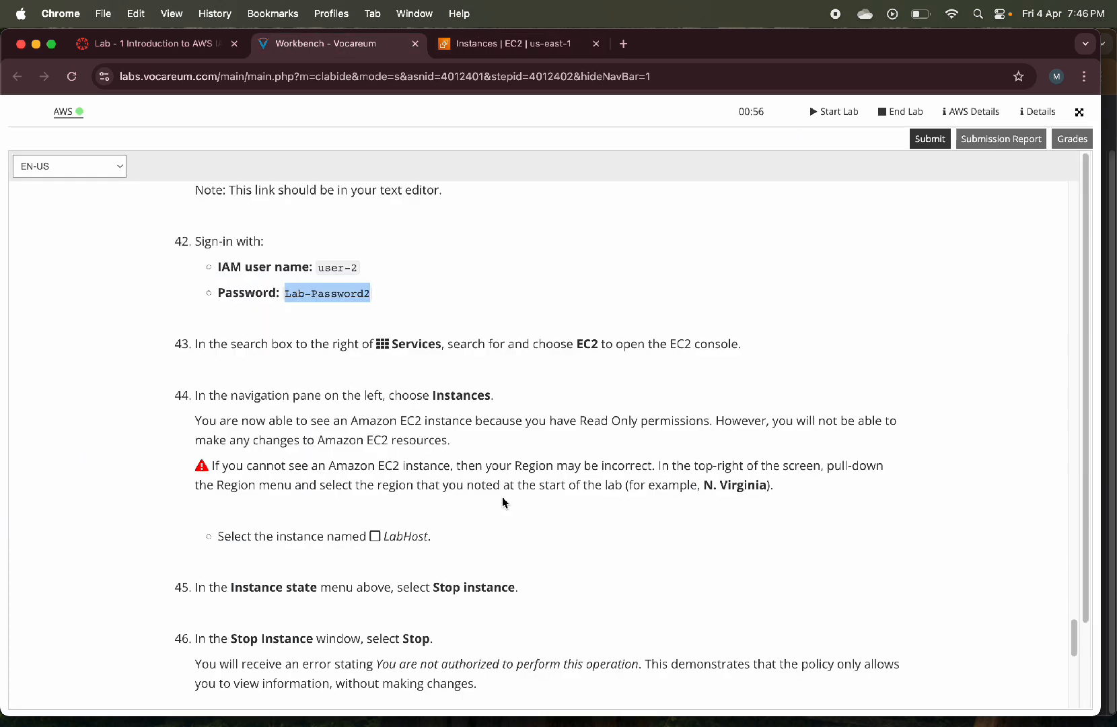
pyautogui.scroll(-5, 502, 502)
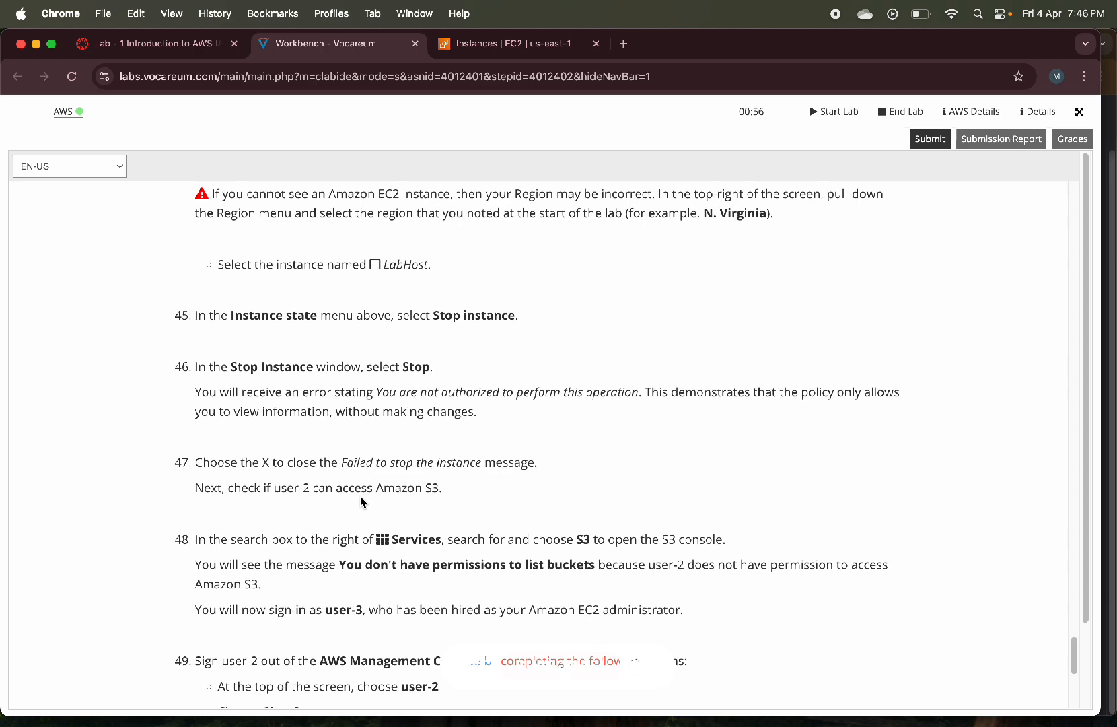
pyautogui.scroll(-7, 361, 498)
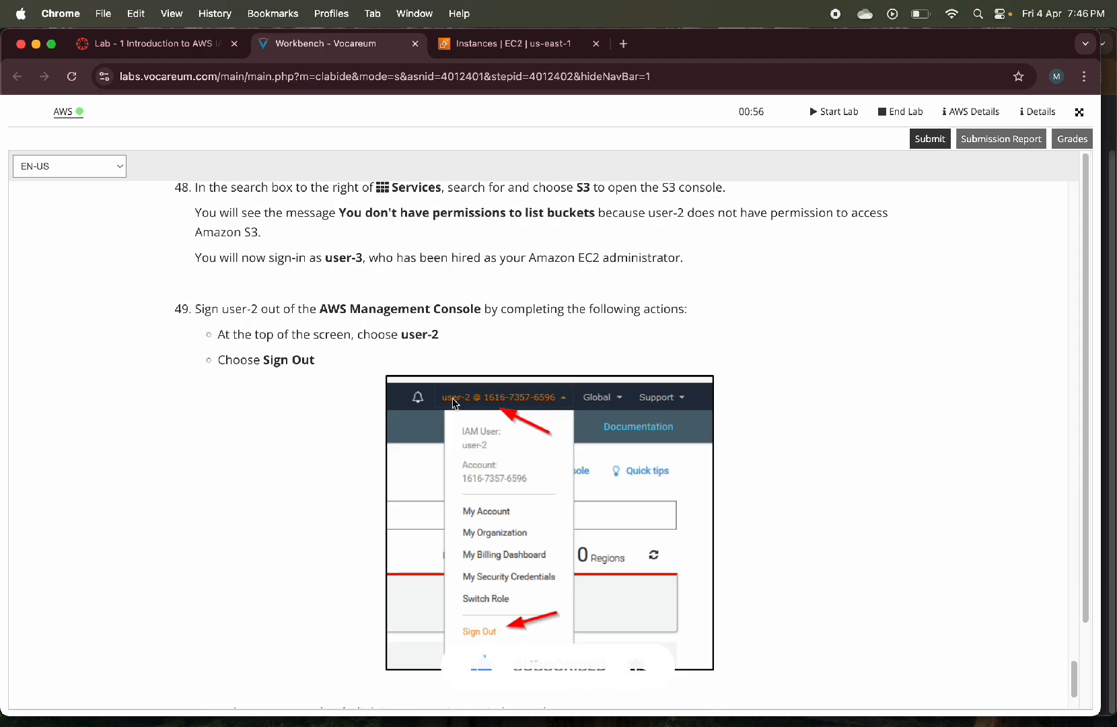
pyautogui.scroll(-6, 314, 449)
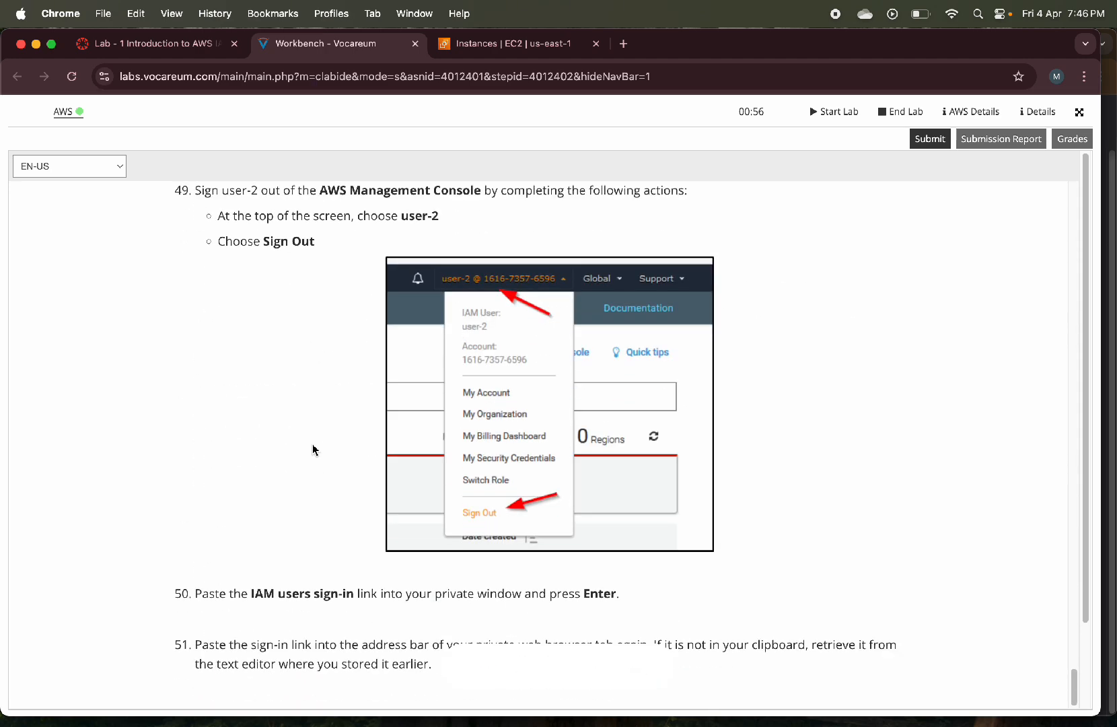
pyautogui.scroll(-4, 312, 444)
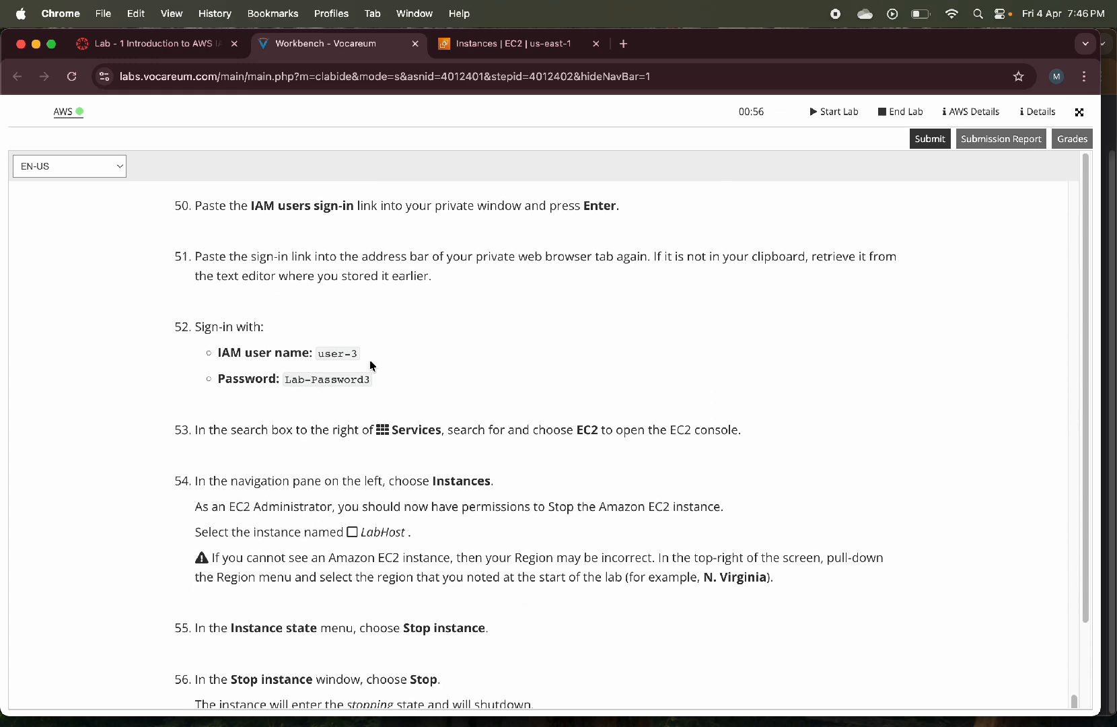
pyautogui.click(525, 44)
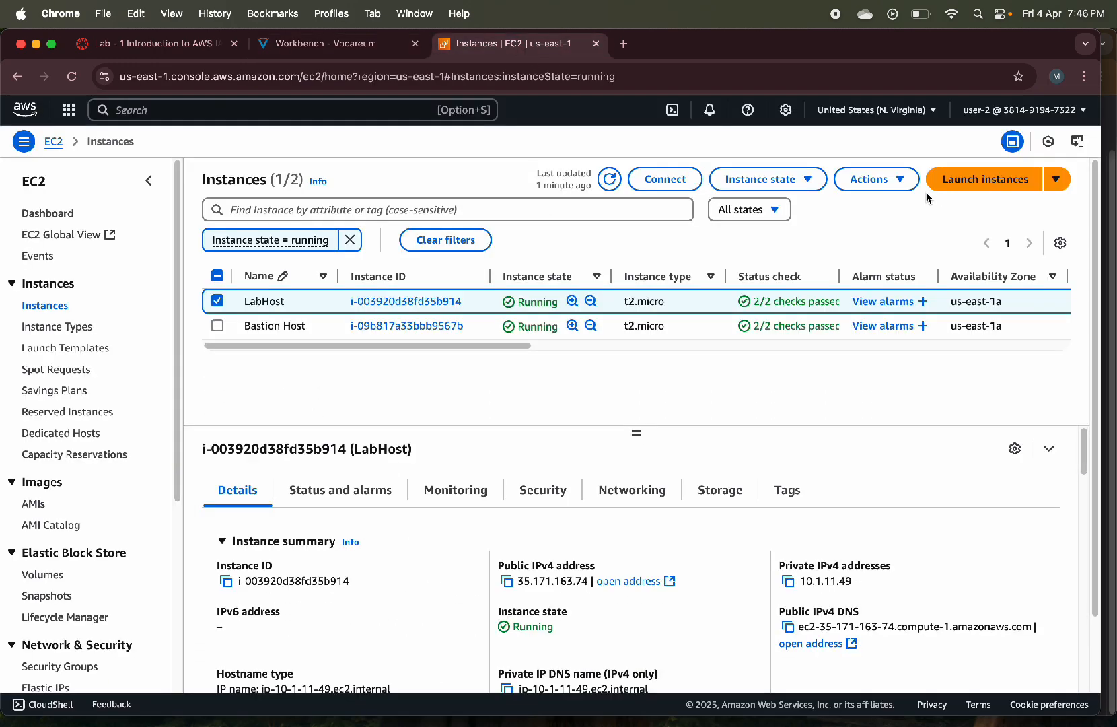
pyautogui.click(1079, 113)
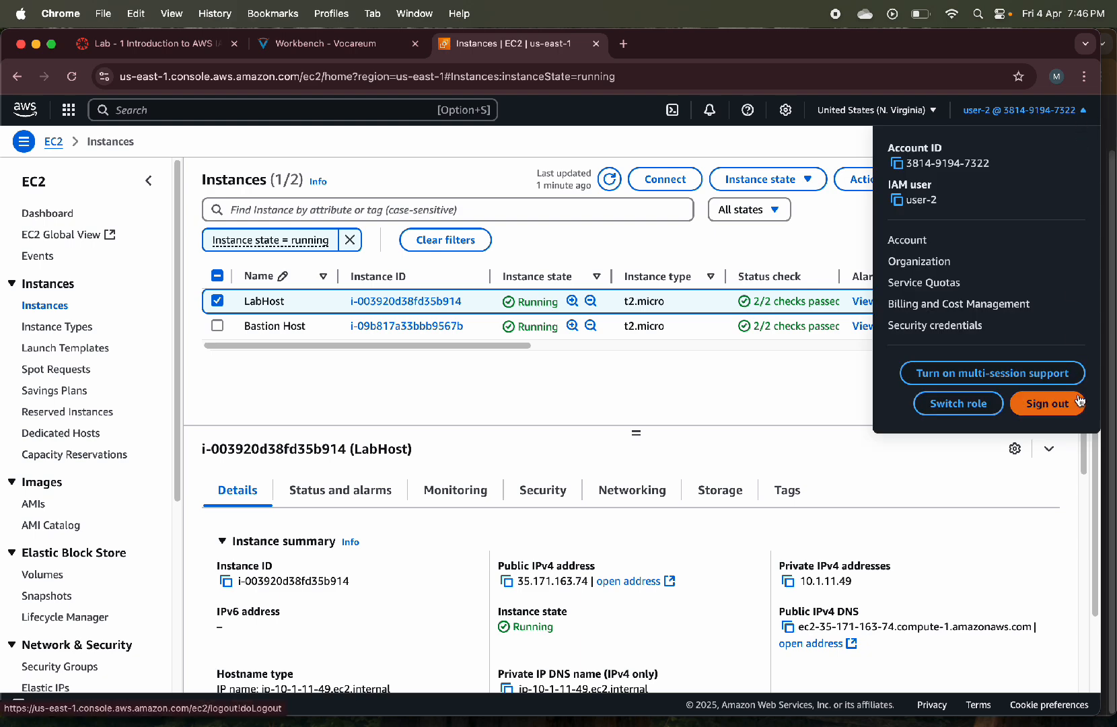
pyautogui.click(1047, 404)
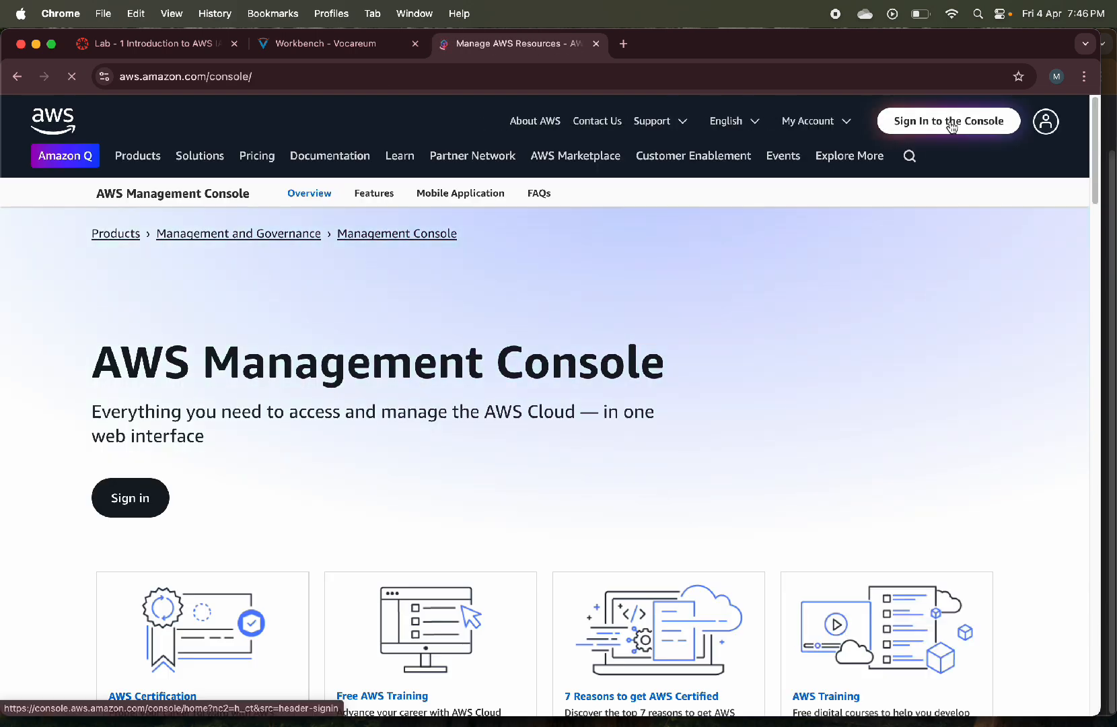
# Reopen the console sign-in form and copy the IAM user name user-3 from the lab instructions into its IAM username field
pyautogui.click(947, 121)
pyautogui.click(323, 43)
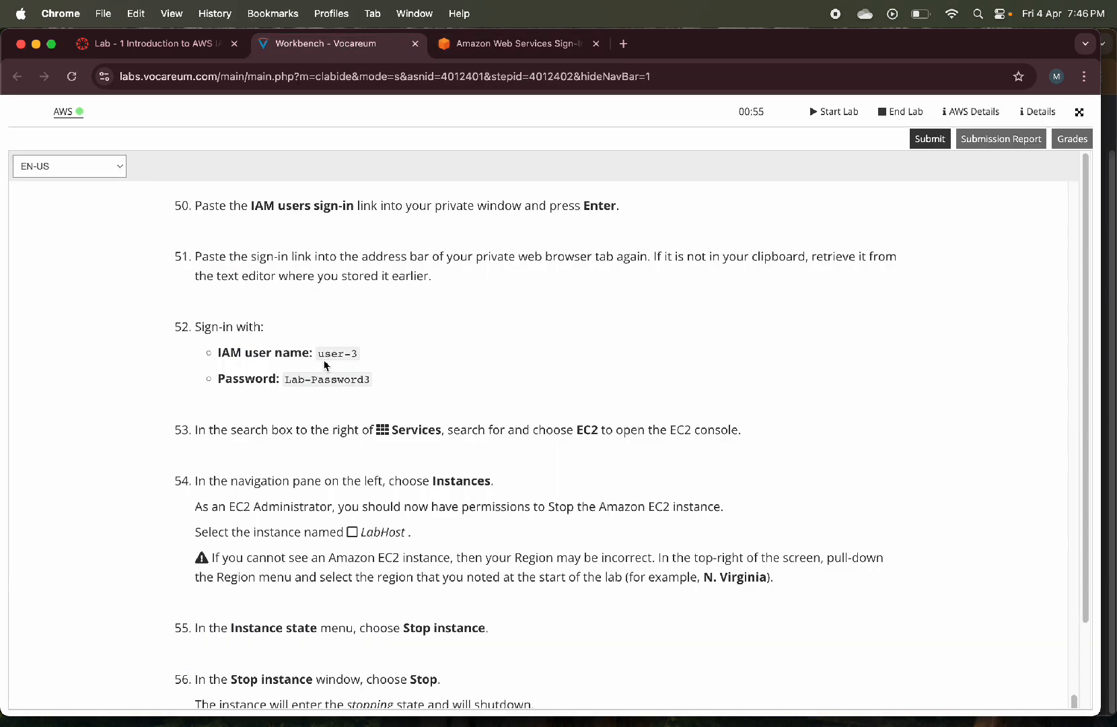
pyautogui.moveTo(319, 354); pyautogui.dragTo(360, 358)
pyautogui.press('super+c')
pyautogui.click(515, 43)
pyautogui.press('super+v')
pyautogui.press('Tab')
# Copy user-3's password from the lab instructions into the password field, sign in and dismiss the browser's password warning
pyautogui.click(323, 43)
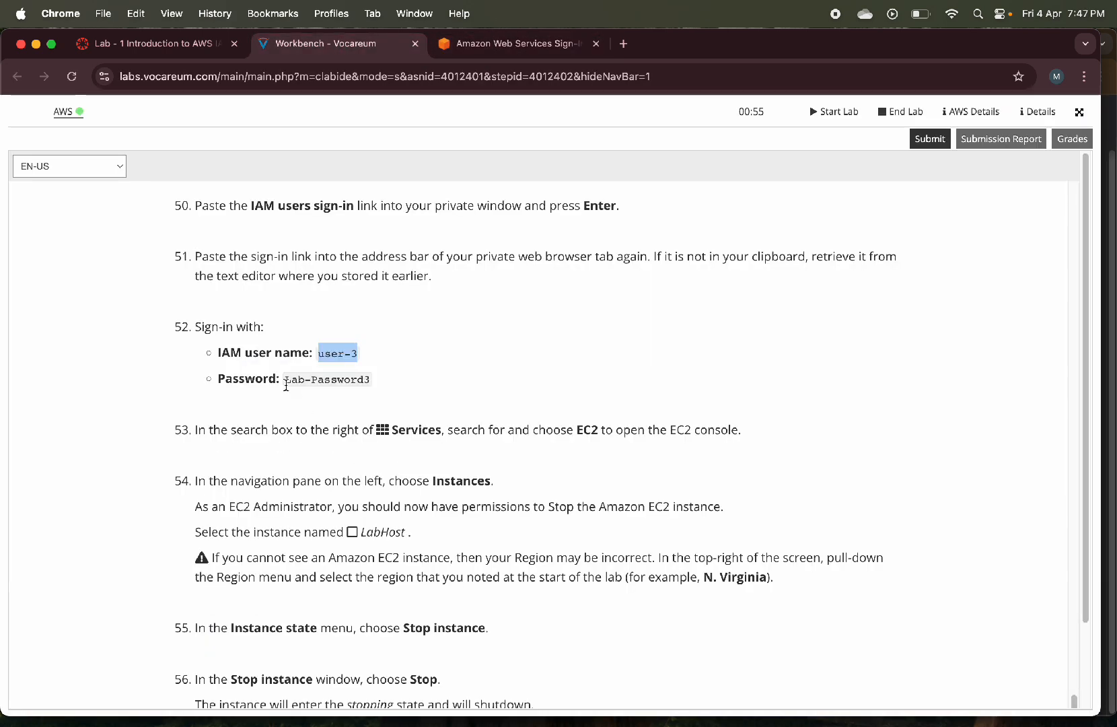
pyautogui.moveTo(285, 380); pyautogui.dragTo(370, 380)
pyautogui.press('super+c')
pyautogui.click(515, 43)
pyautogui.press('super+v')
pyautogui.press('Return')
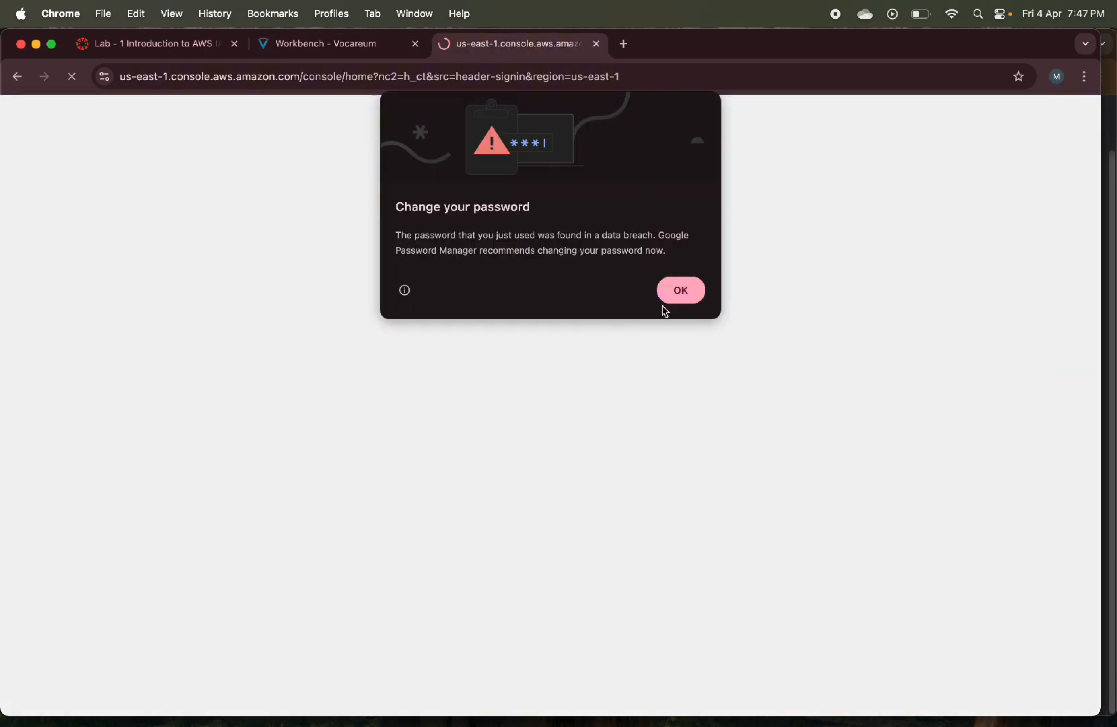
pyautogui.click(671, 290)
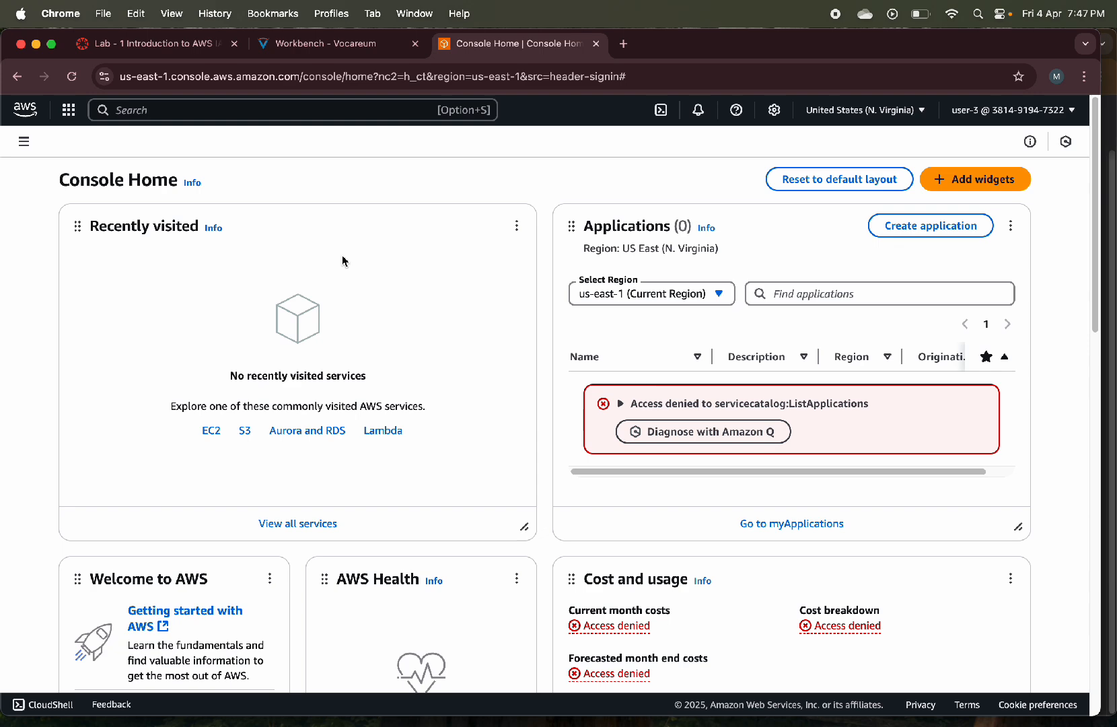
# Search the AWS services for ec2 and list the running instances in the EC2 console as user-3
pyautogui.click(241, 111)
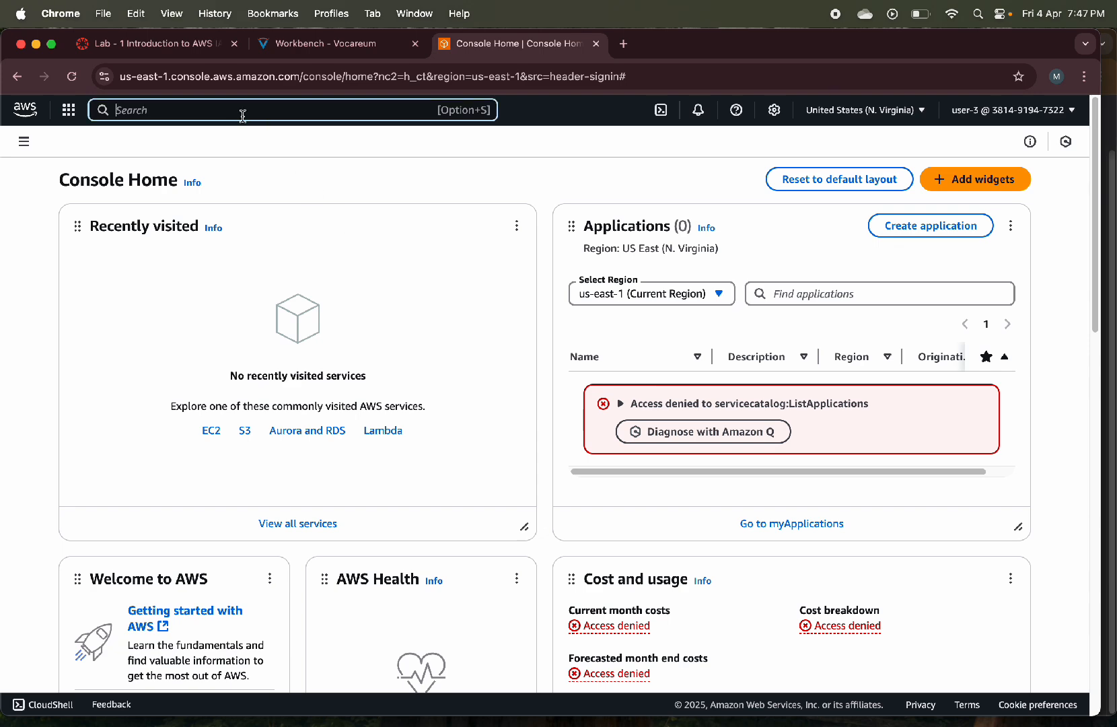
pyautogui.write('ec2')
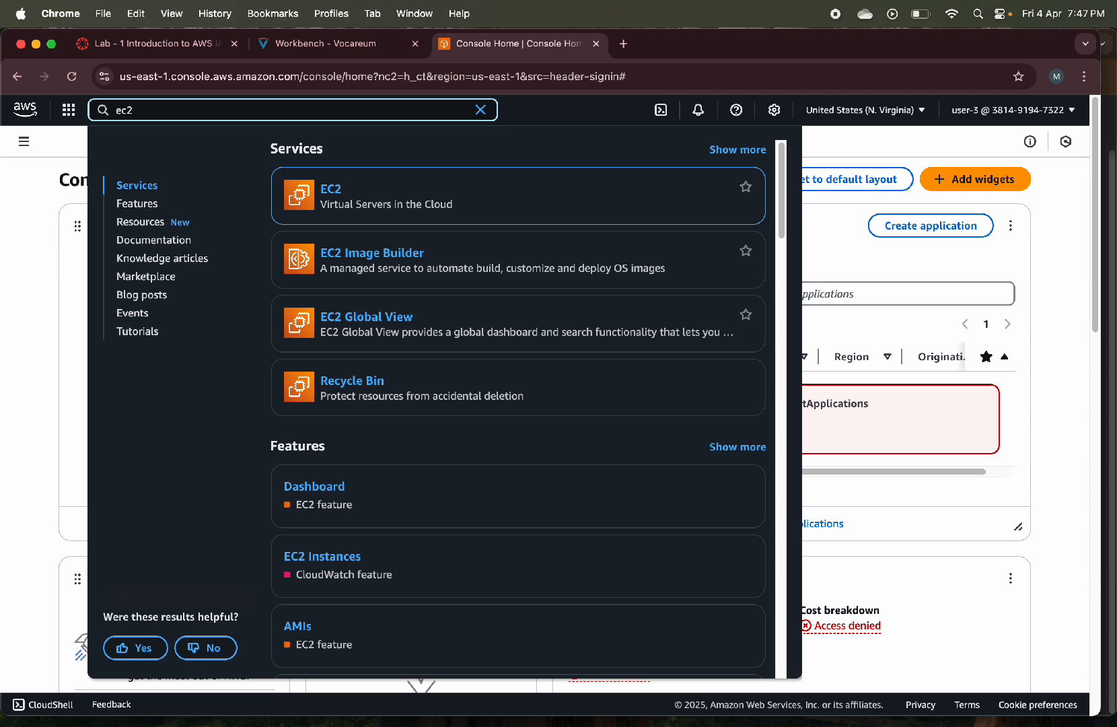
pyautogui.click(337, 195)
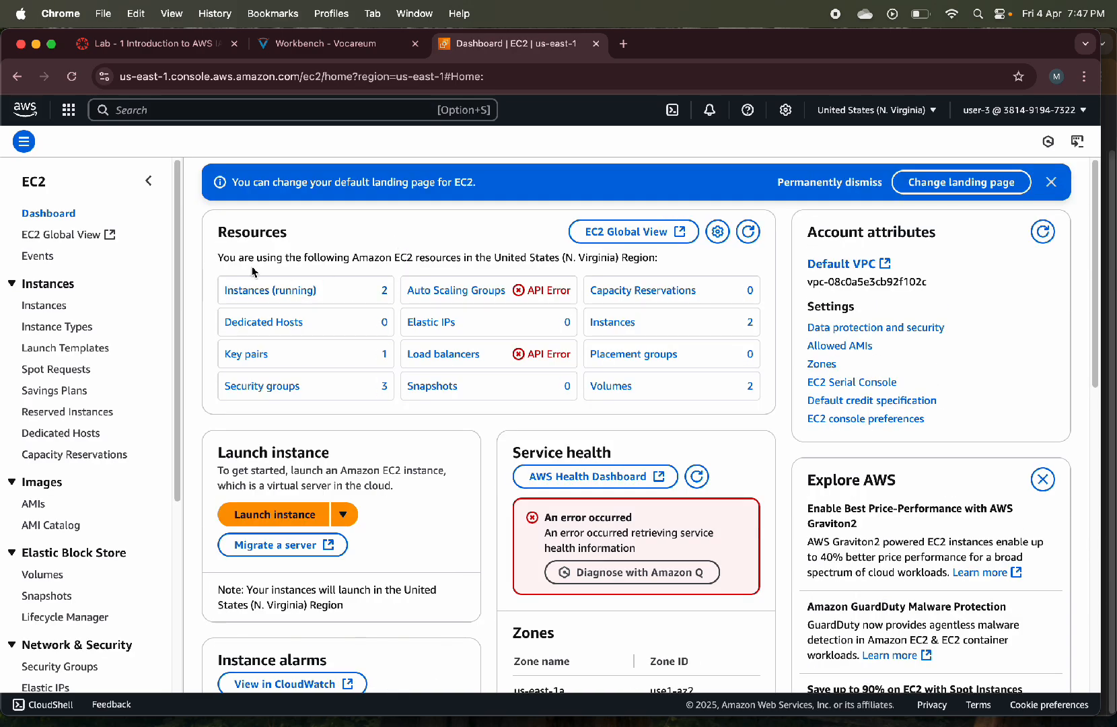
pyautogui.click(261, 294)
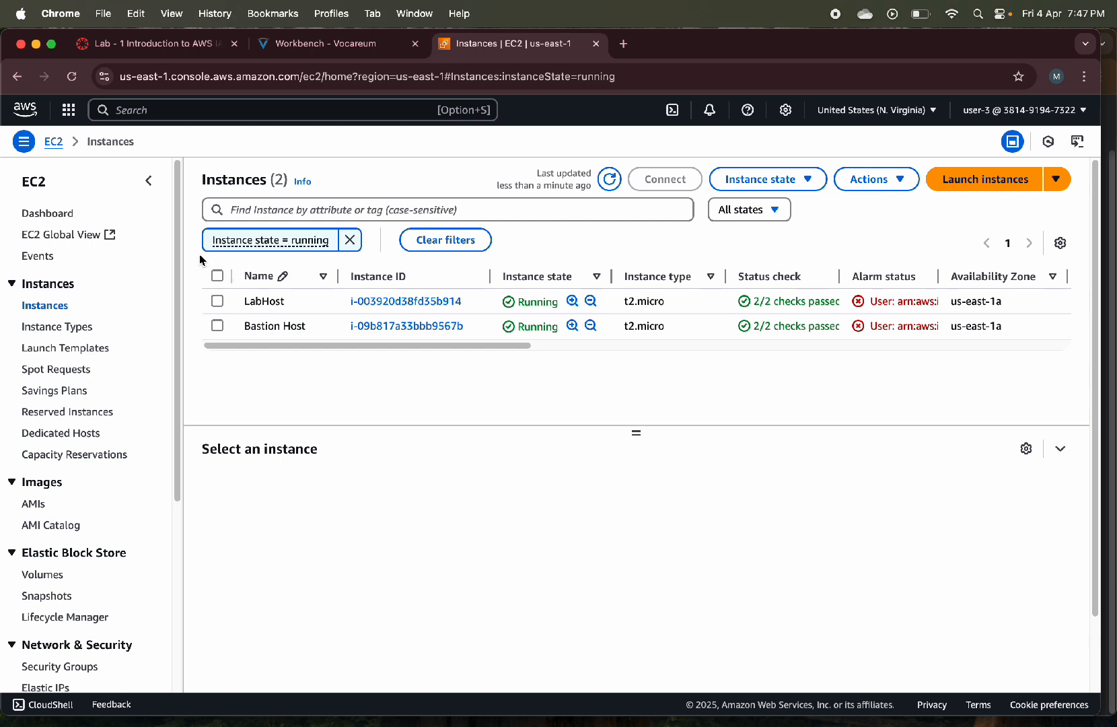
# Stop the LabHost instance in the EC2 instances list and confirm the stop
pyautogui.click(216, 300)
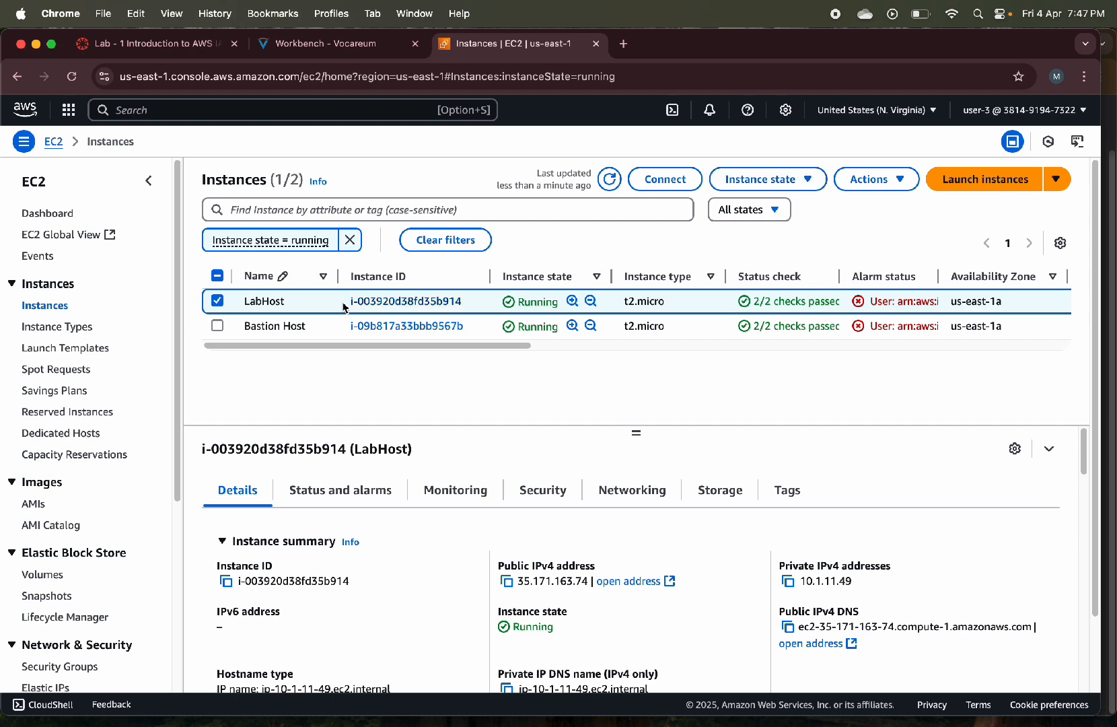
pyautogui.click(819, 178)
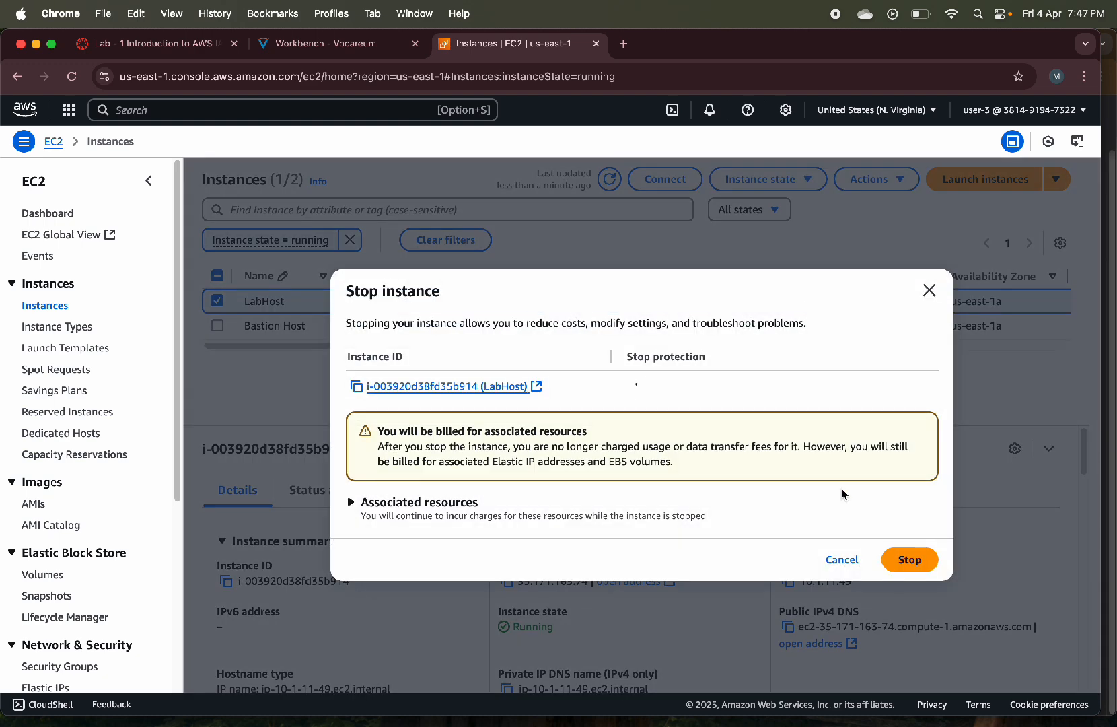
pyautogui.click(910, 559)
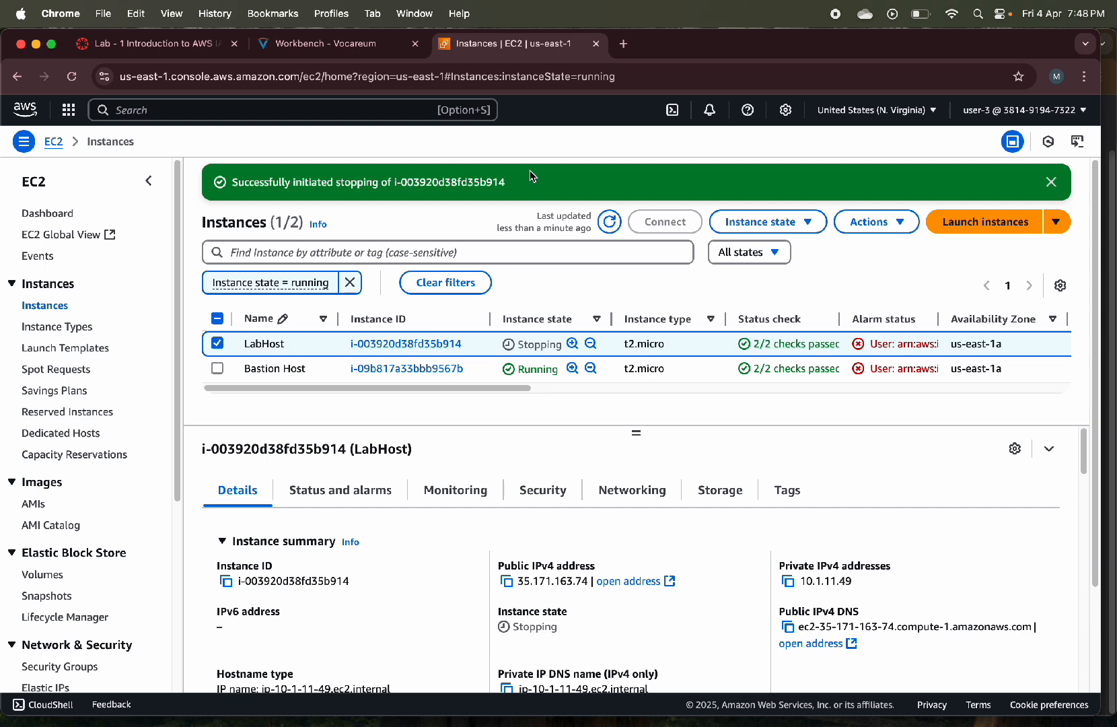
# Return to the Vocareum lab instructions, read on to the submission section, and submit the lab work for grading with confirmation
pyautogui.hotkey('ctrl', 'shift', 'Tab')
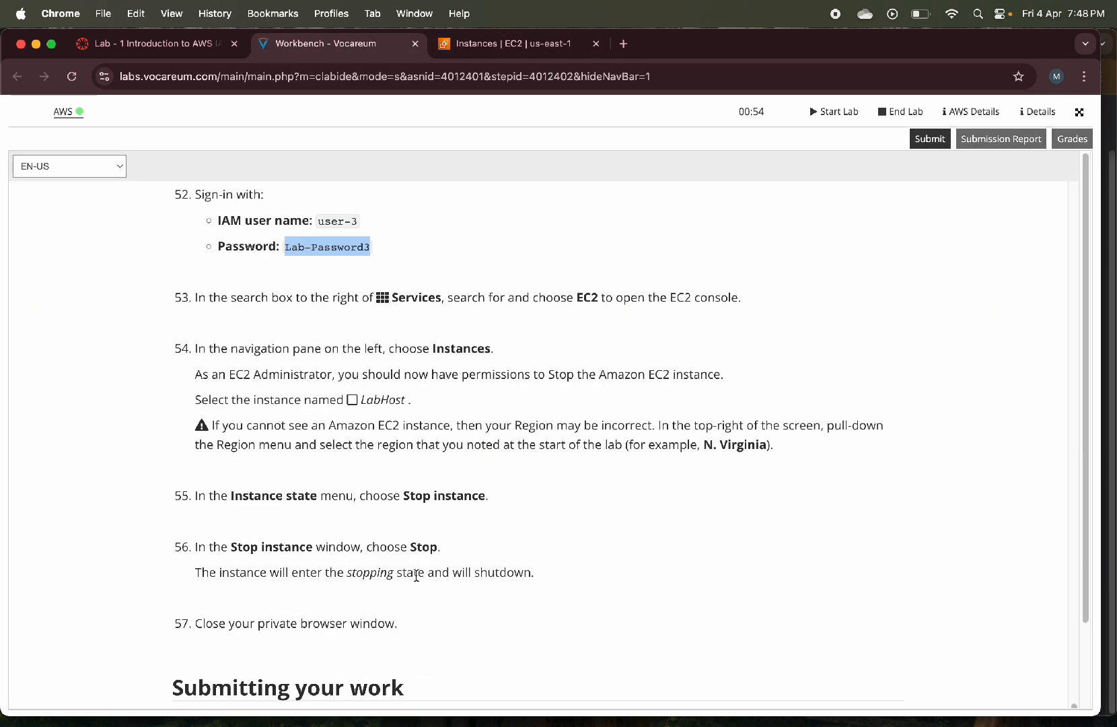
pyautogui.scroll(-2, 417, 575)
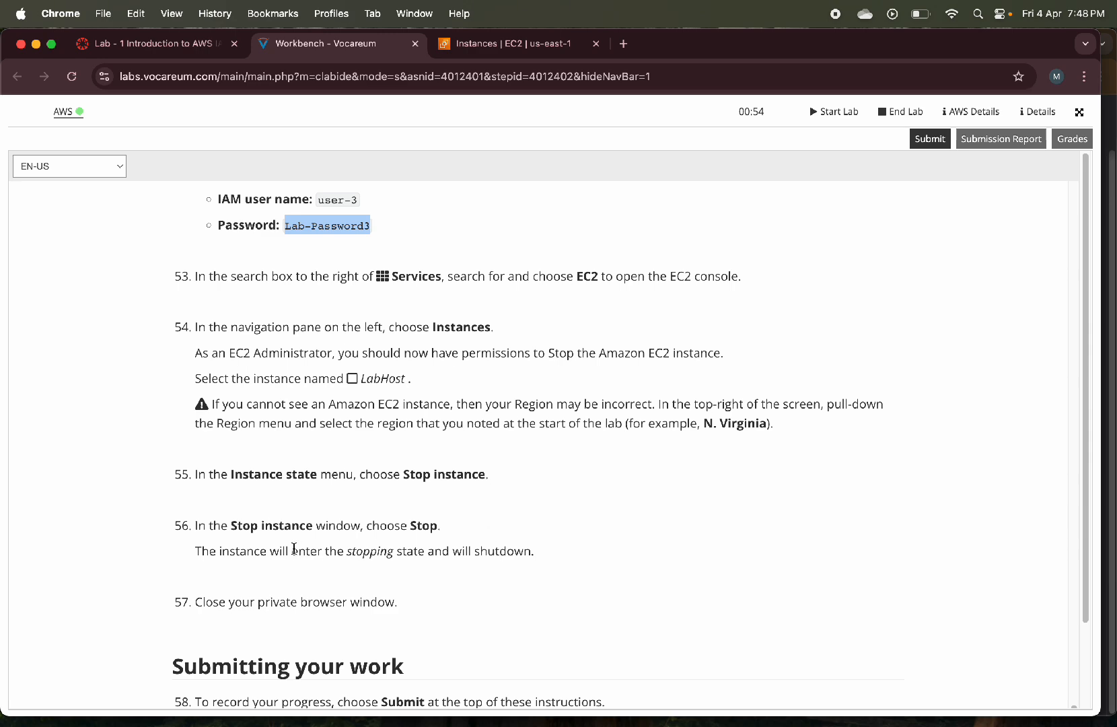
pyautogui.scroll(-7, 294, 548)
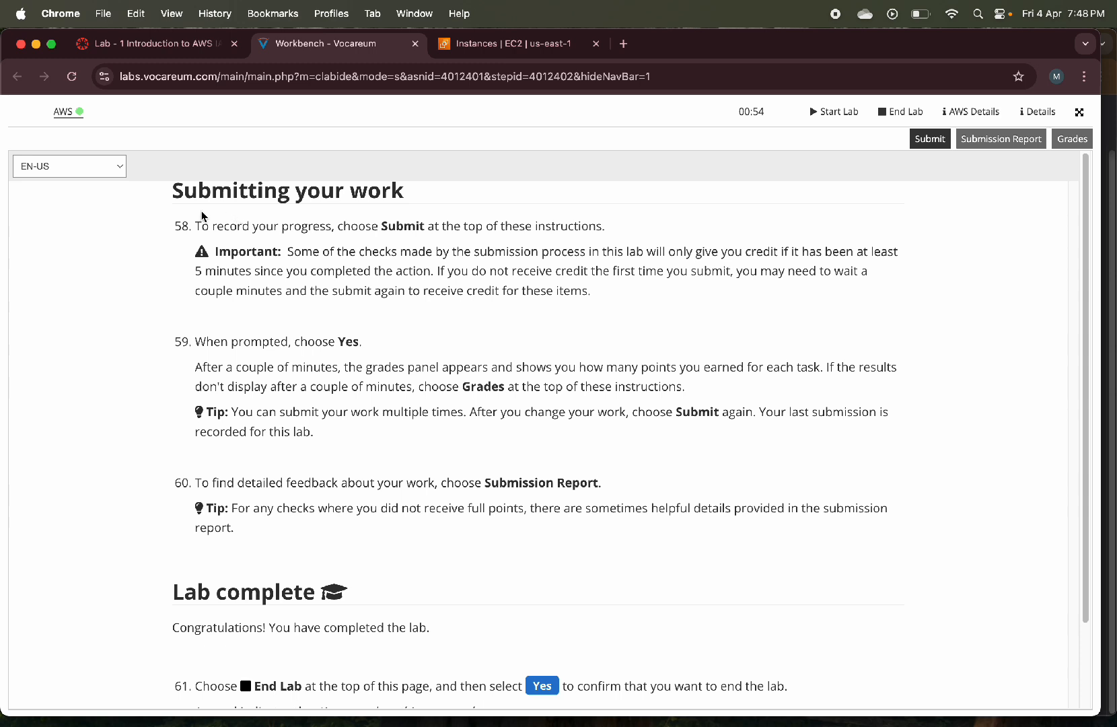
pyautogui.click(921, 144)
pyautogui.click(883, 219)
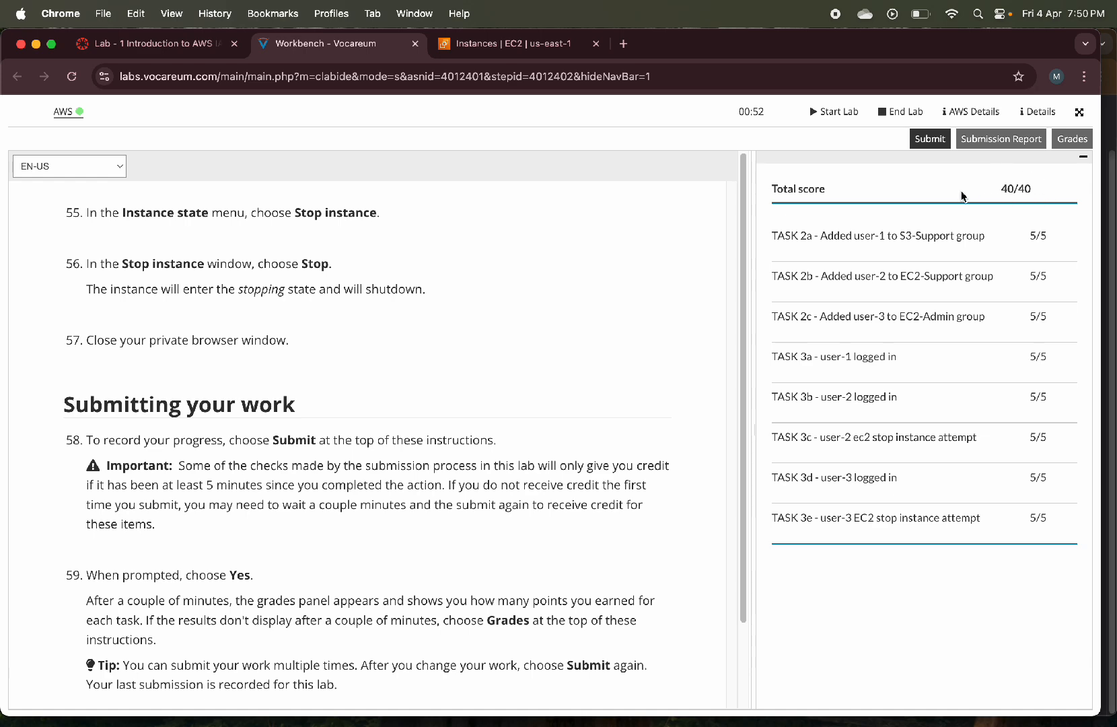
# Read the remaining lab instructions through step 61, then end the lab and confirm ending it
pyautogui.scroll(-5, 629, 385)
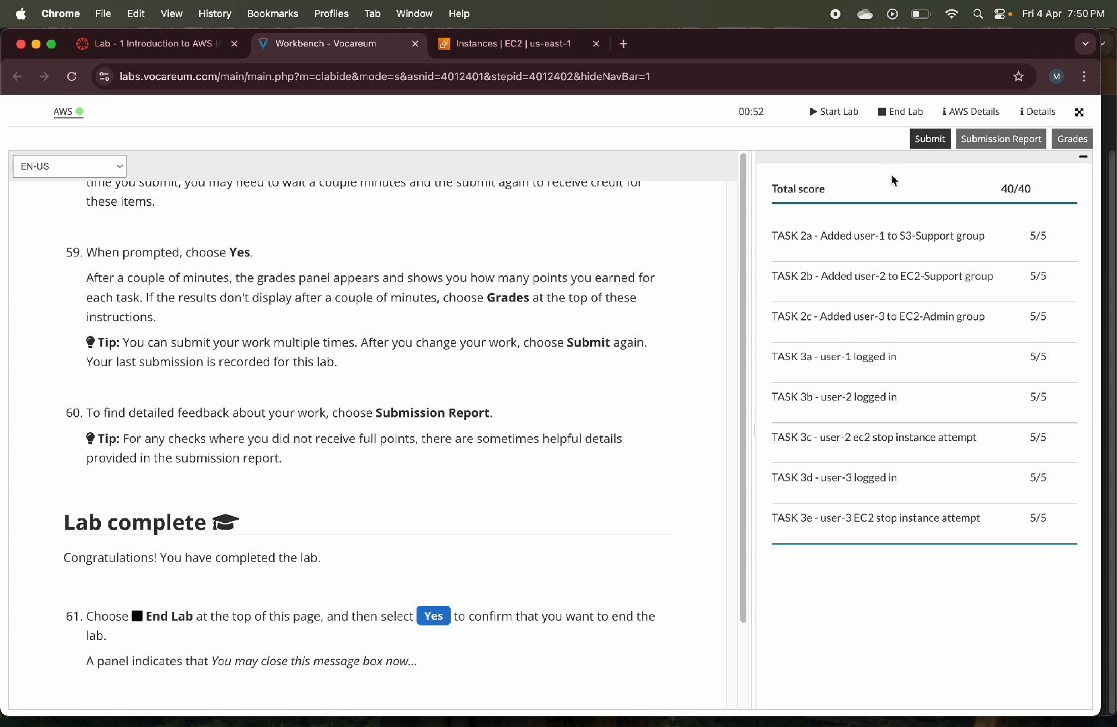
pyautogui.click(901, 112)
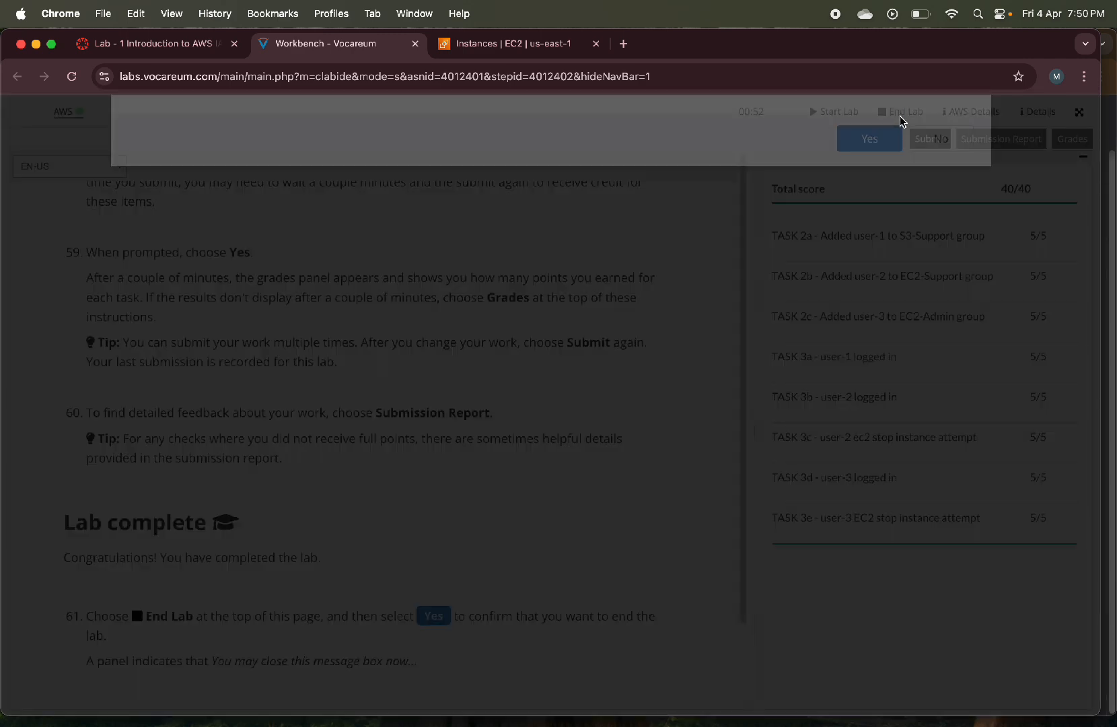
pyautogui.click(870, 263)
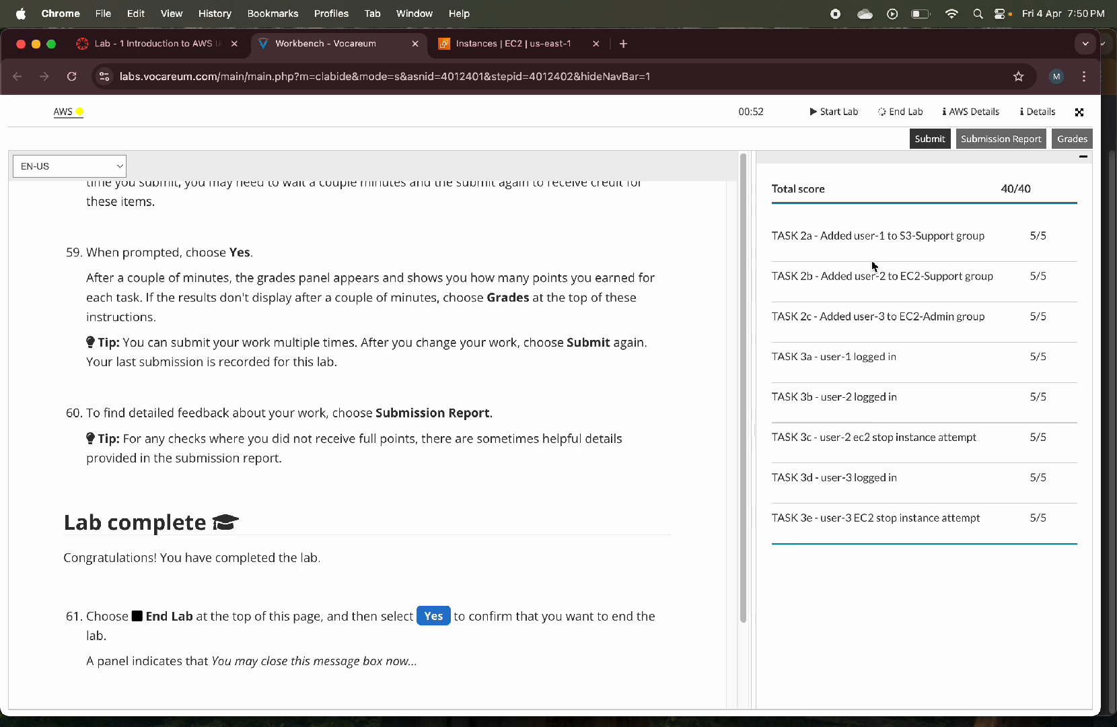